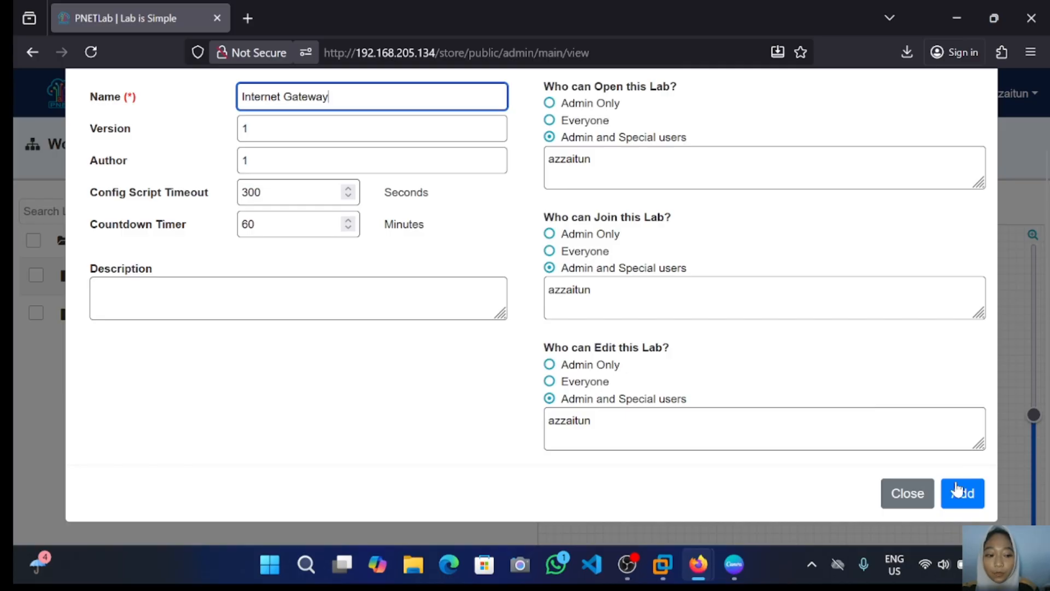
Step: Create the Internet Gateway lab and add a Management(Cloud0) network named ISP
click(958, 488)
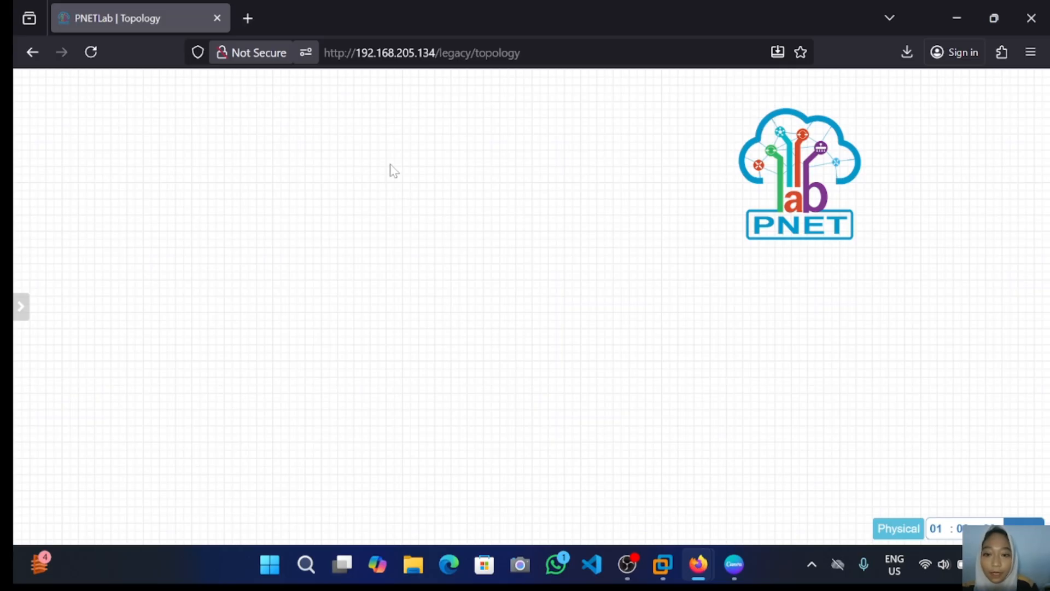
right_click(391, 167)
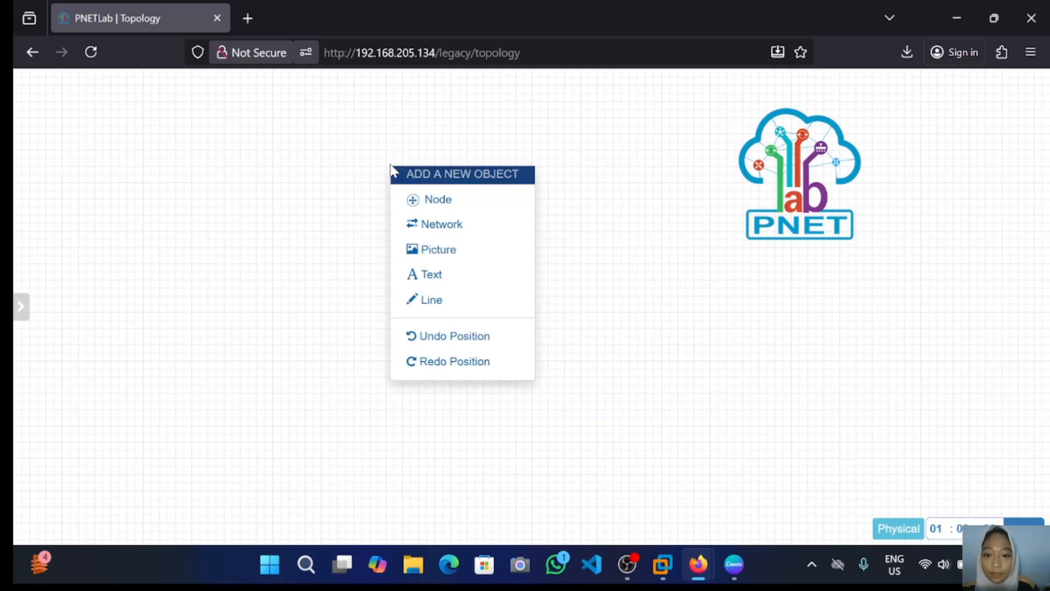
click(452, 229)
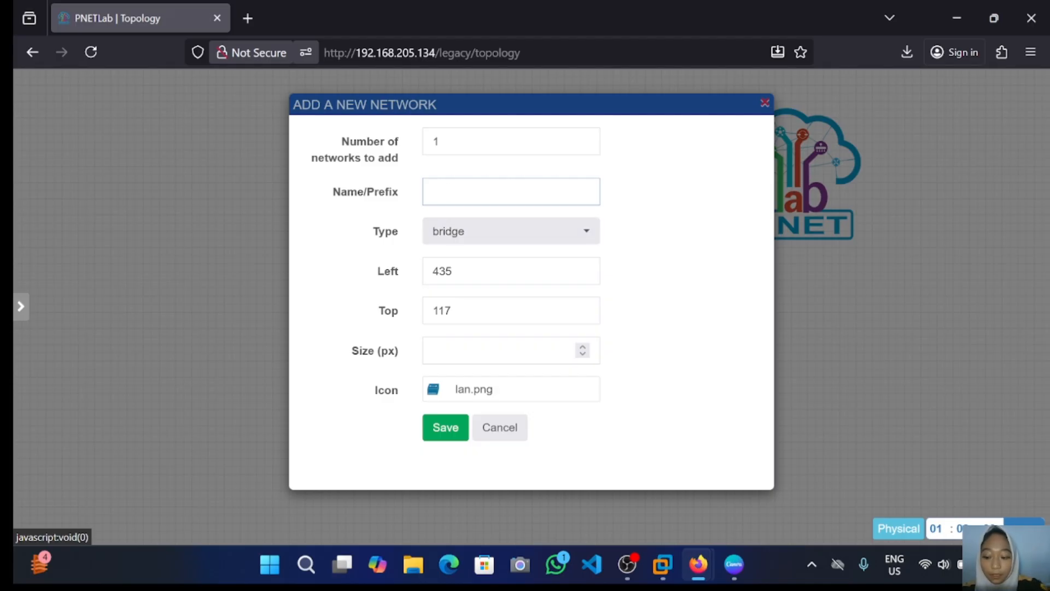
text(I)
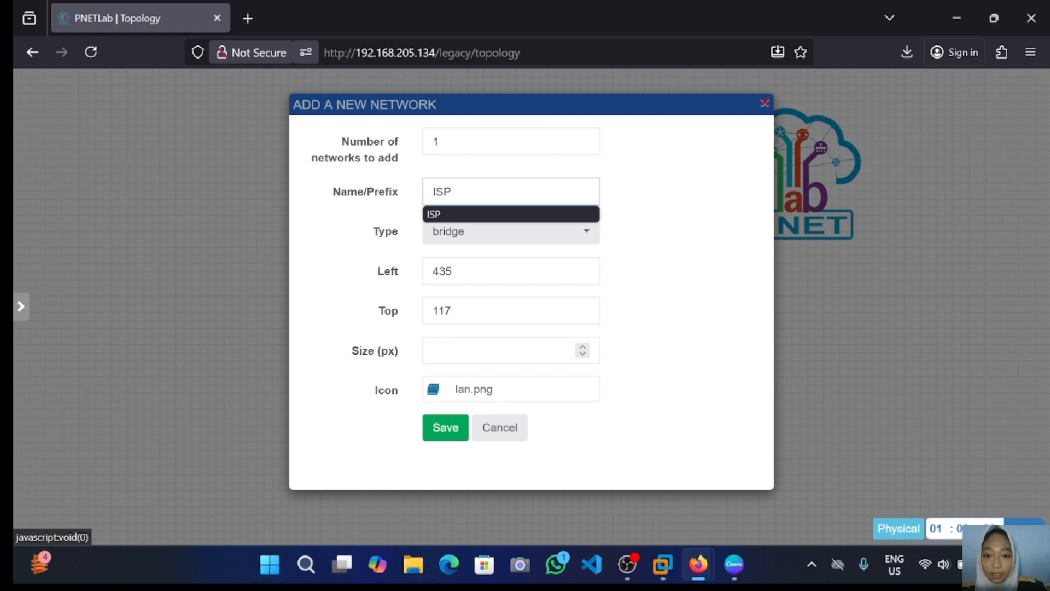
text(SP)
click(518, 239)
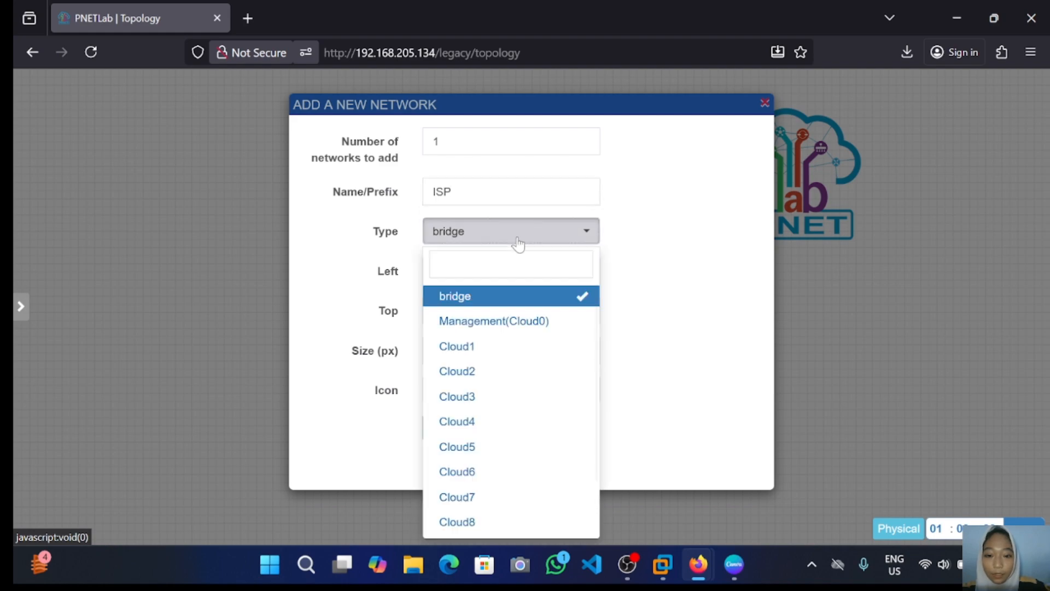
click(517, 321)
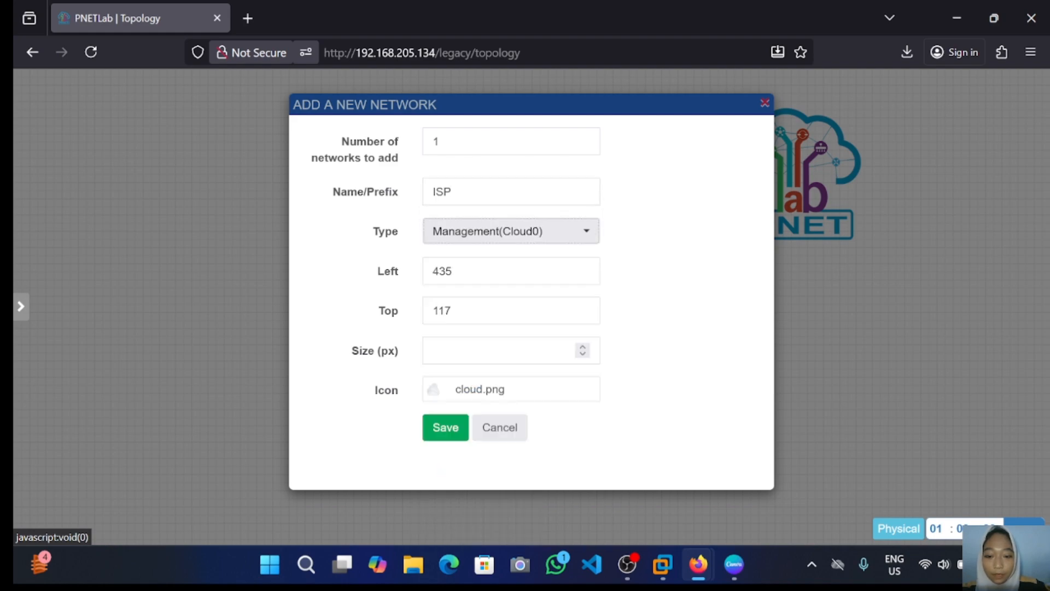
click(446, 429)
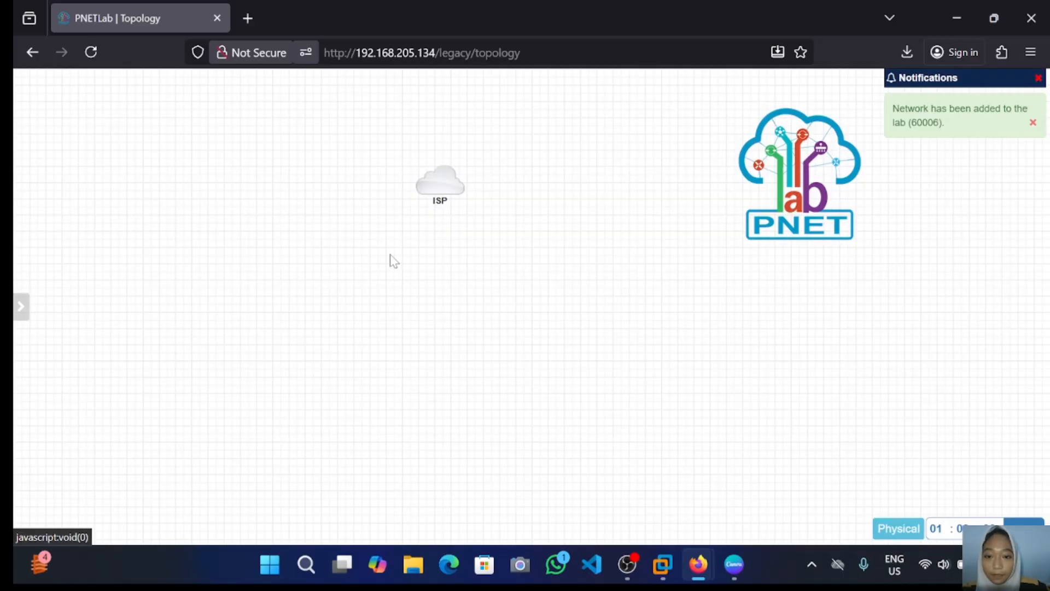
Step: Add a MikroTik RouterOS node with an edited RAM value and an empty Qemu Options field
right_click(448, 272)
click(474, 301)
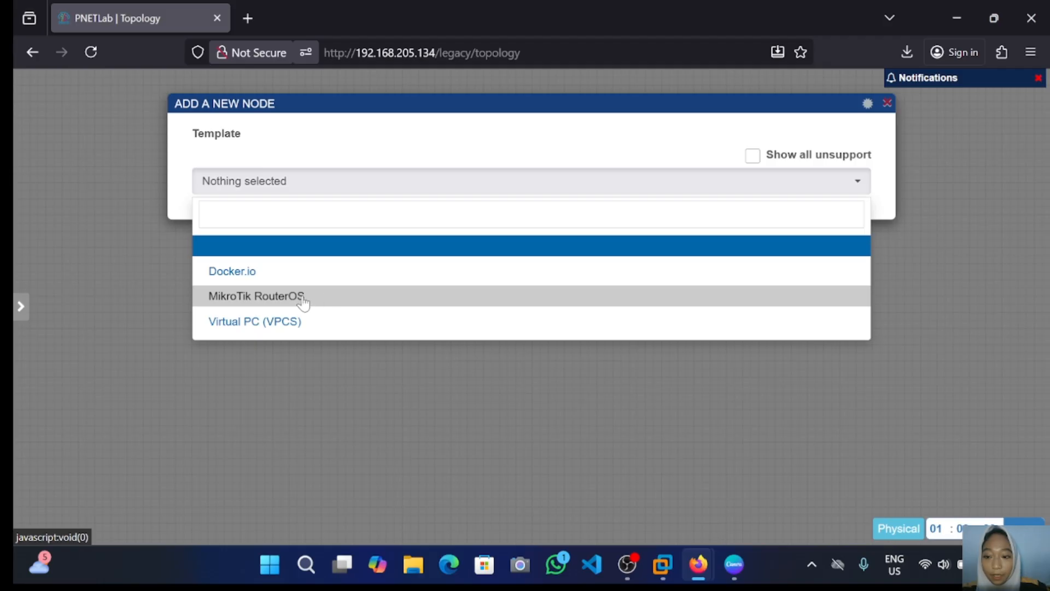
click(303, 298)
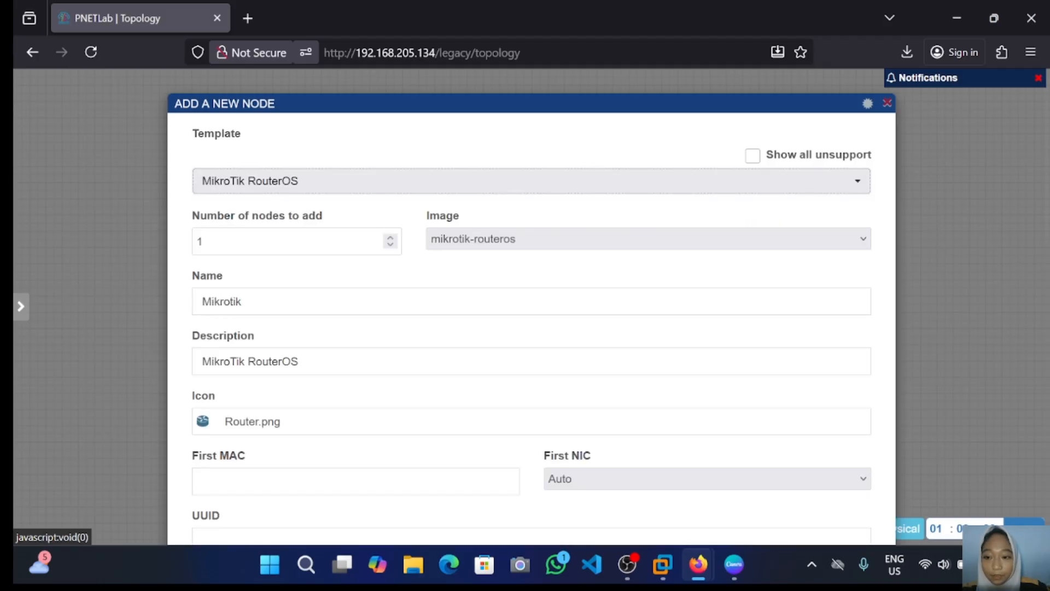
scroll(426, 383, down, 8)
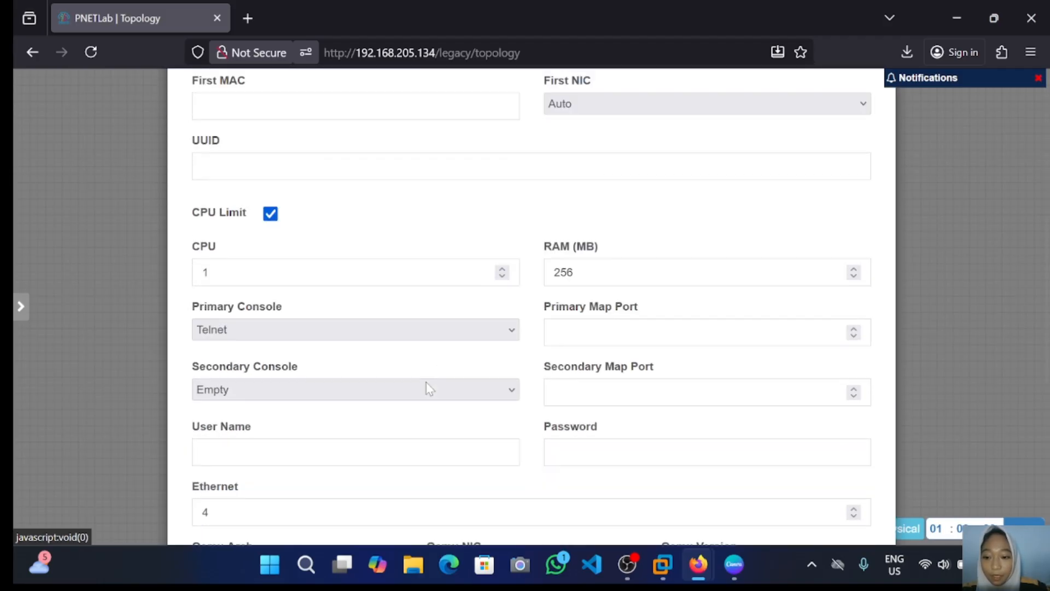
scroll(425, 382, down, 1)
click(580, 145)
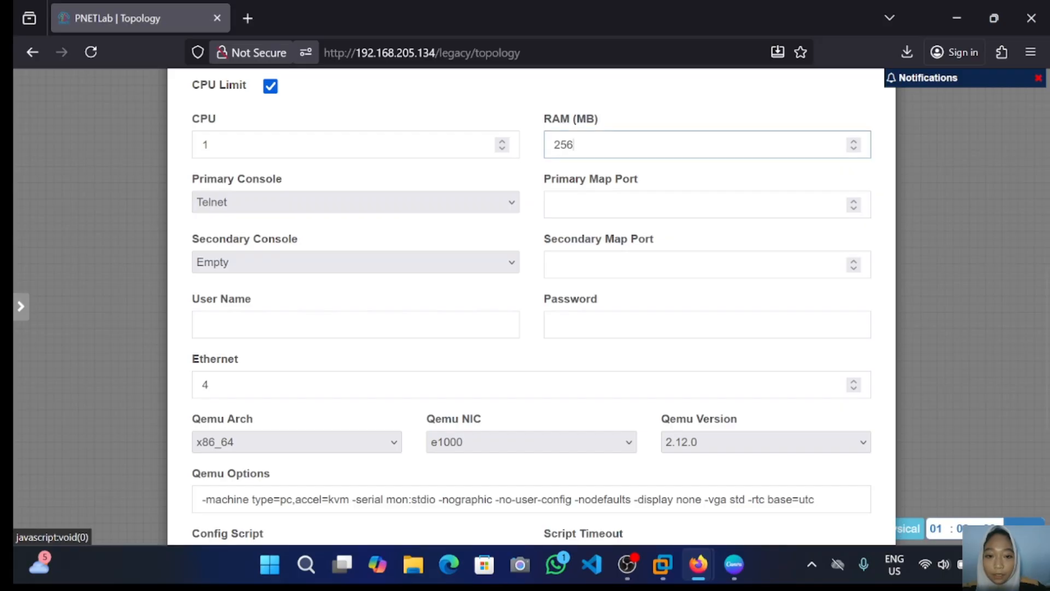
key(BackSpace)
key(BackSpace)
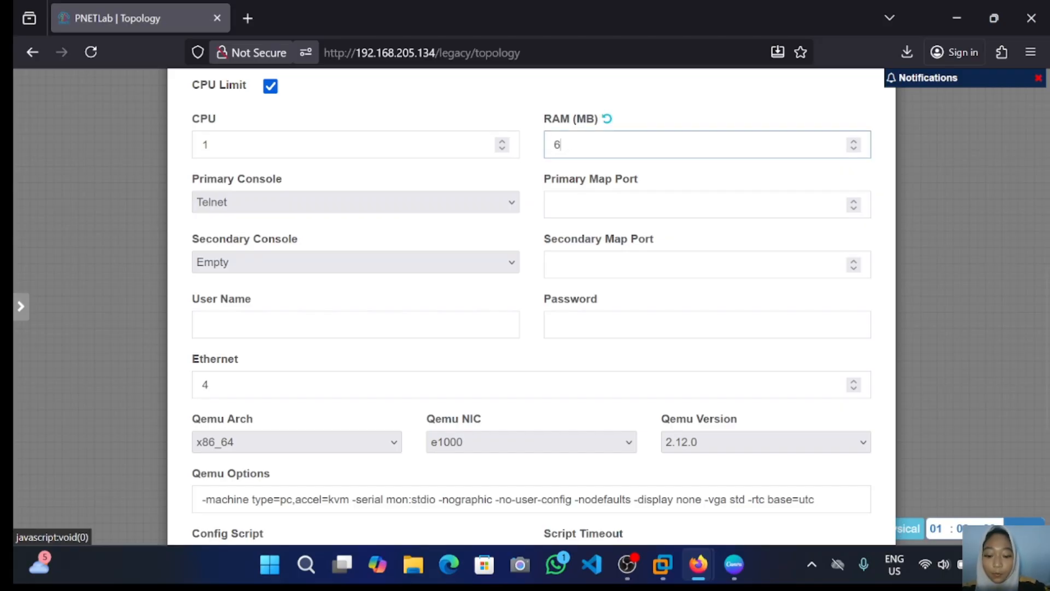
scroll(508, 269, down, 4)
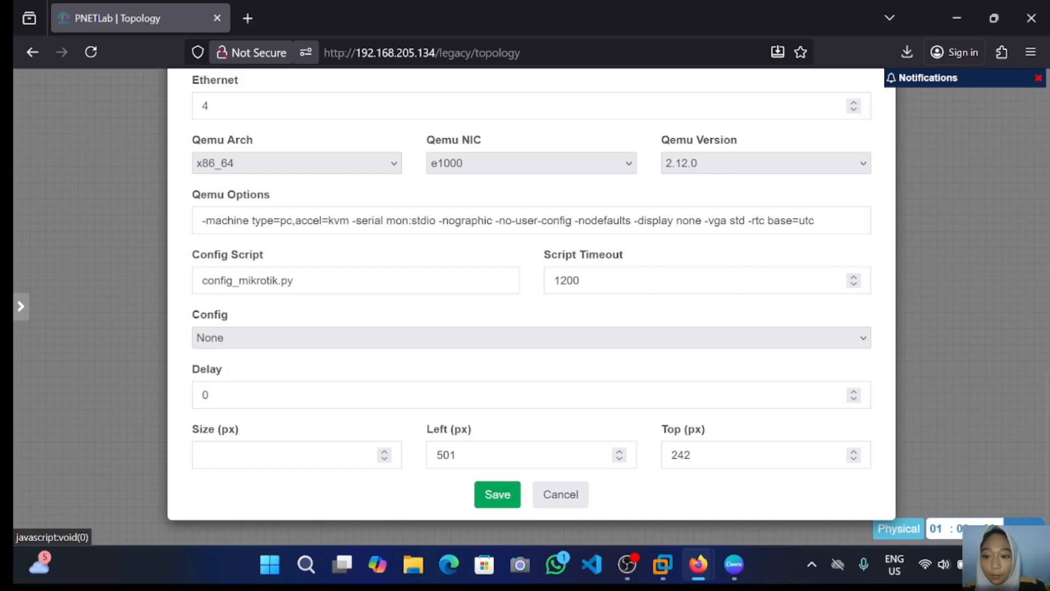
drag(201, 221, 809, 220)
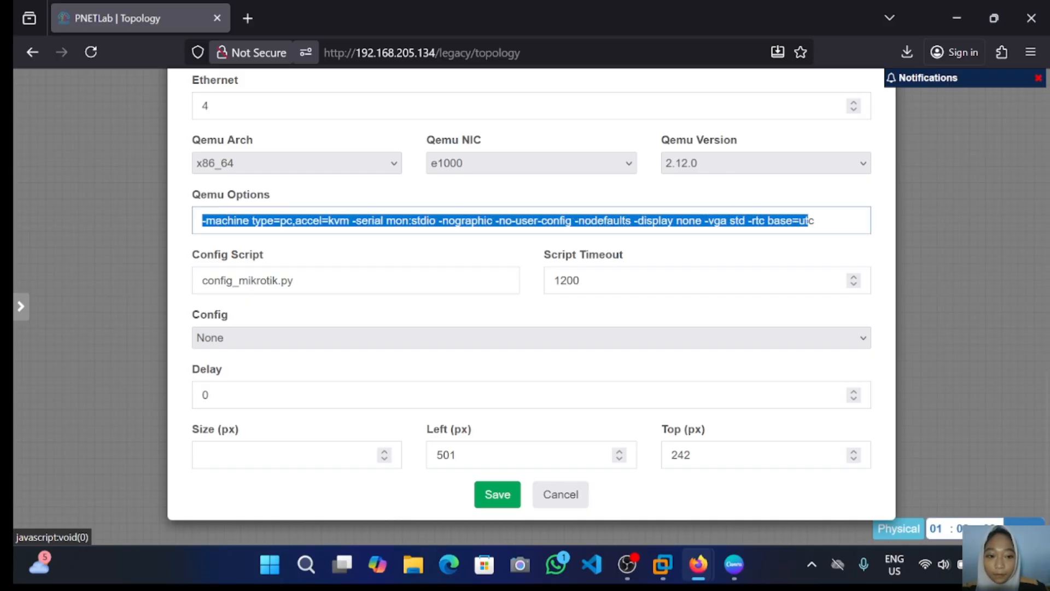
key(BackSpace)
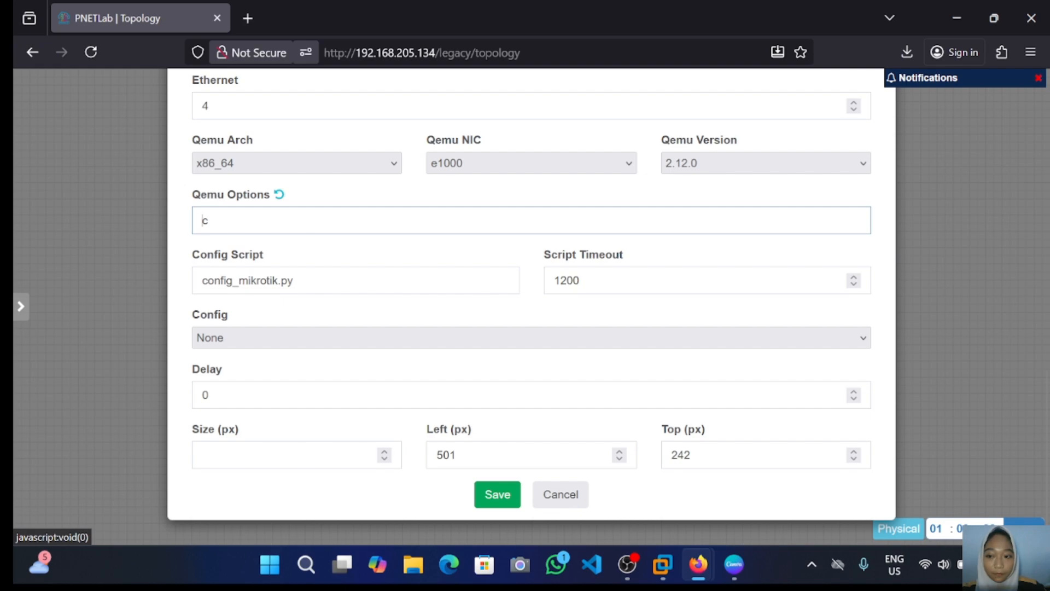
key(Delete)
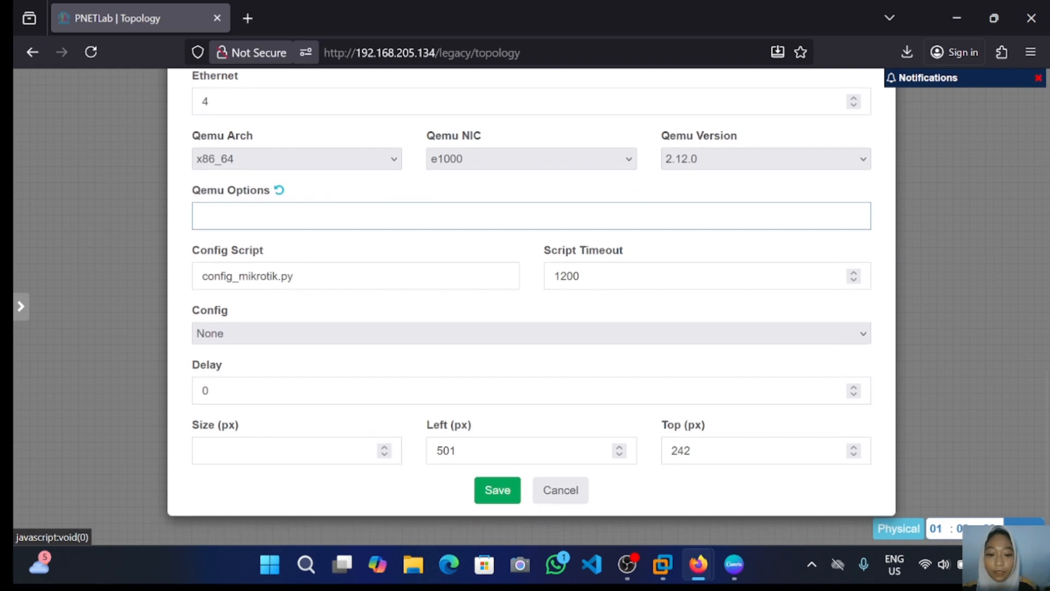
click(494, 495)
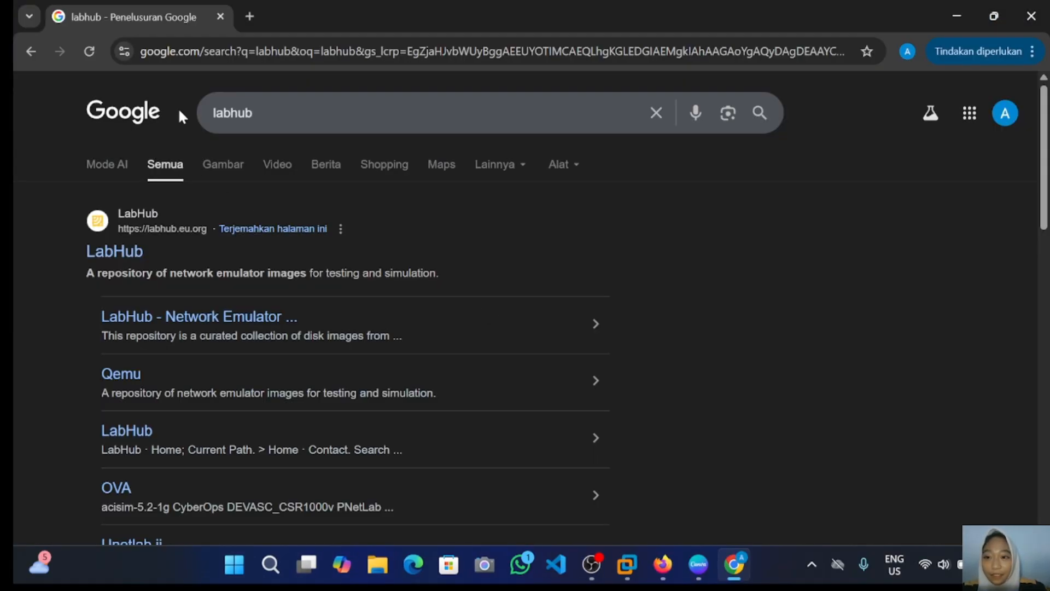
Step: On LabHub, browse addons/iol/bin to the i86bi_Linux-L2-Adventerprisek9-ms.SSA.high_iron_20190423.bin file page
click(121, 253)
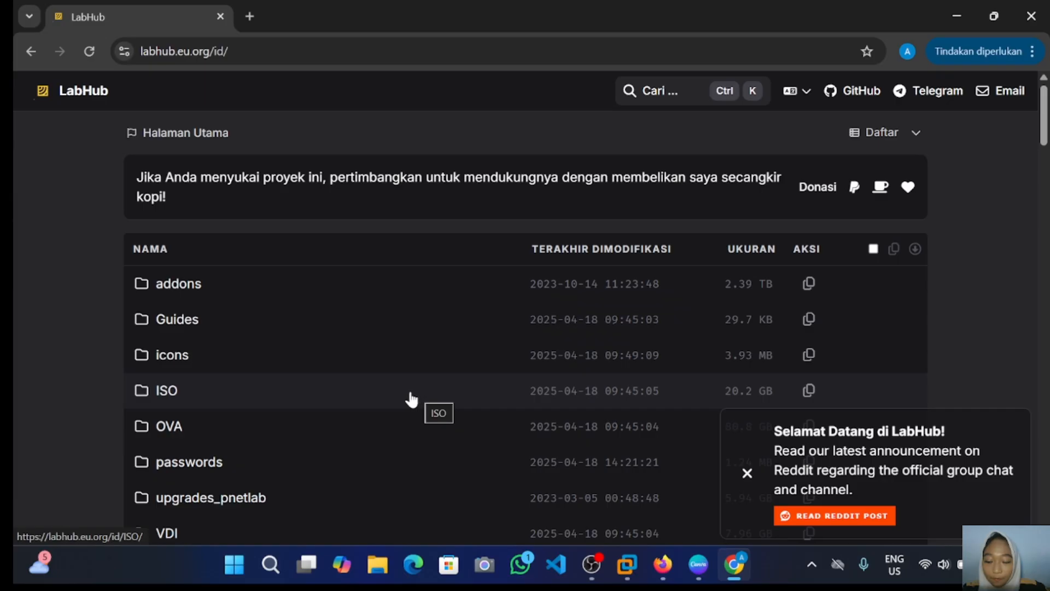
click(276, 294)
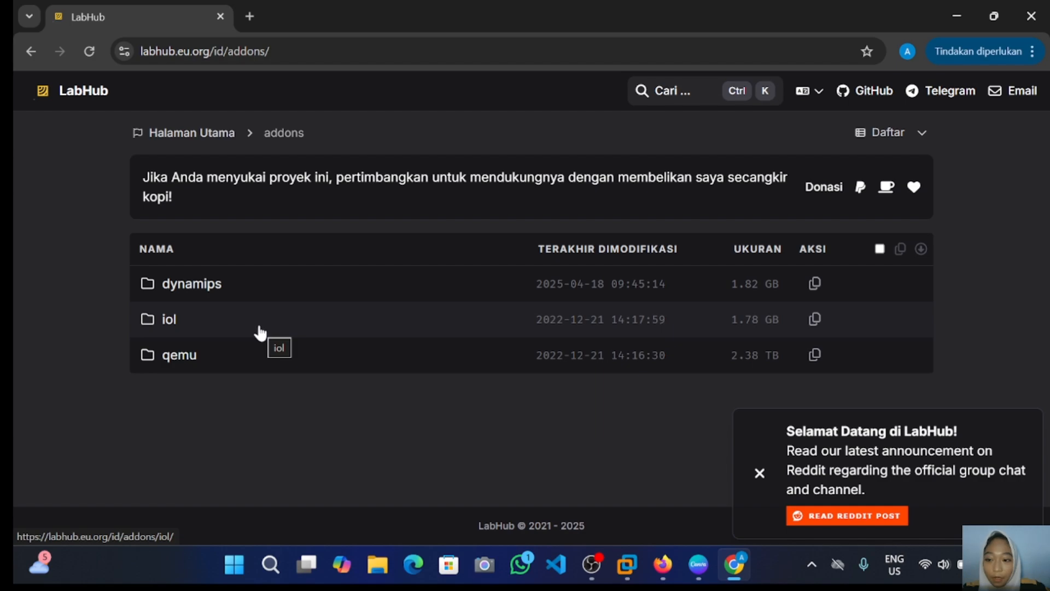
click(235, 320)
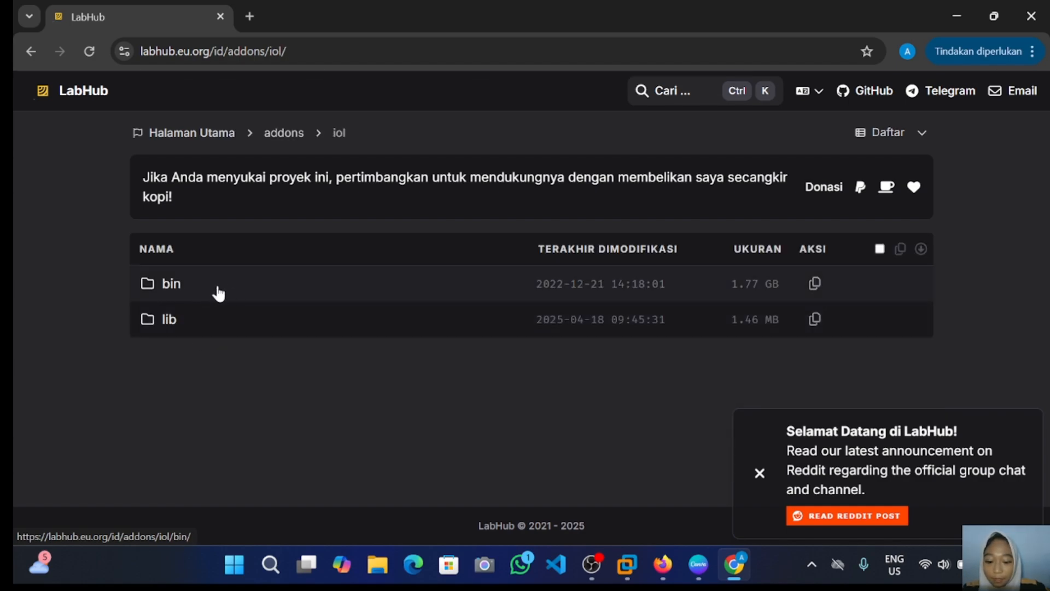
click(217, 293)
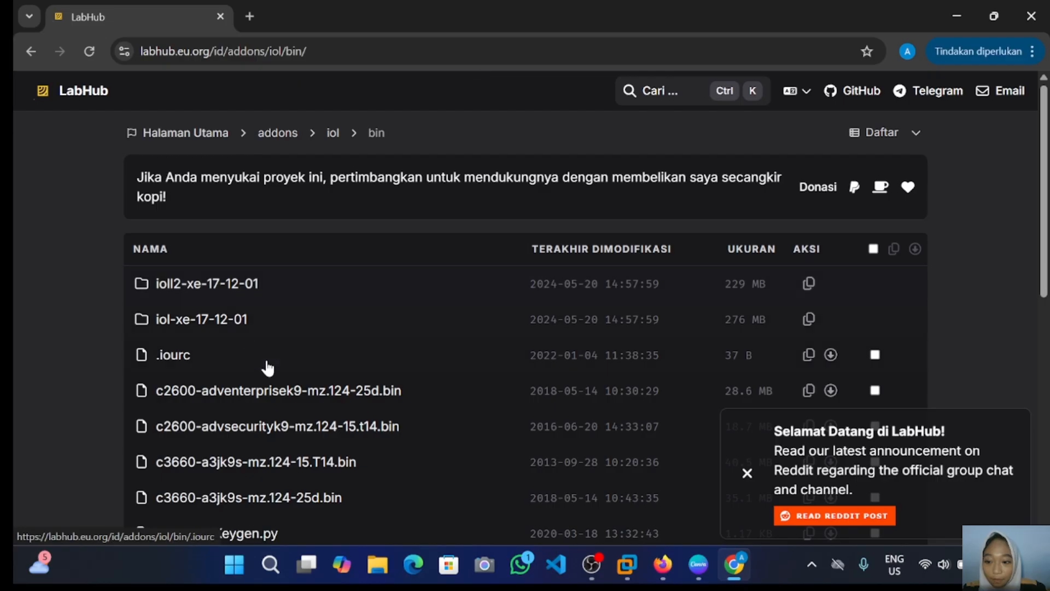
scroll(272, 375, down, 6)
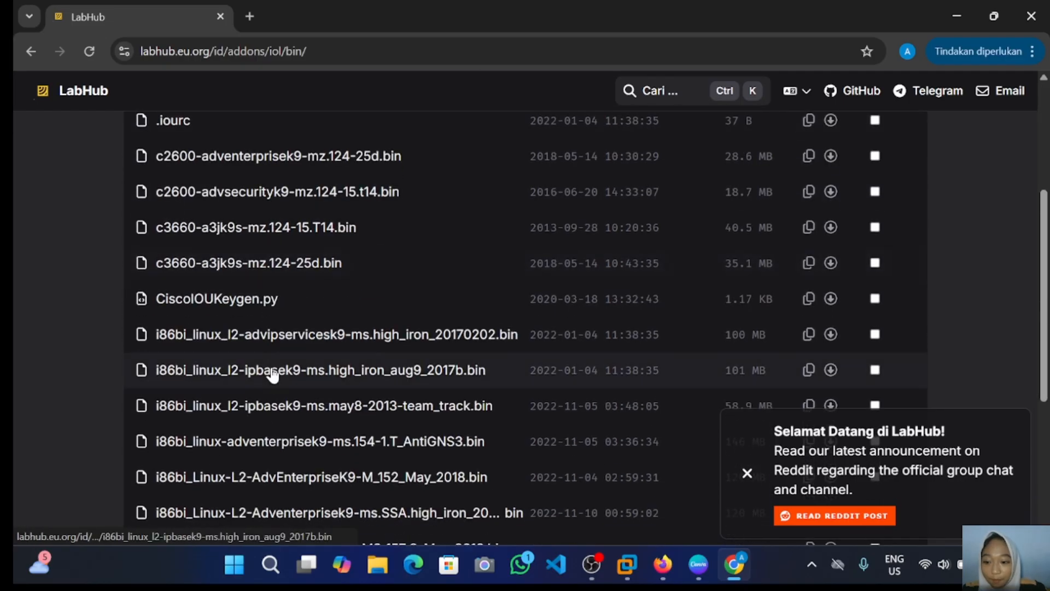
scroll(271, 375, down, 1)
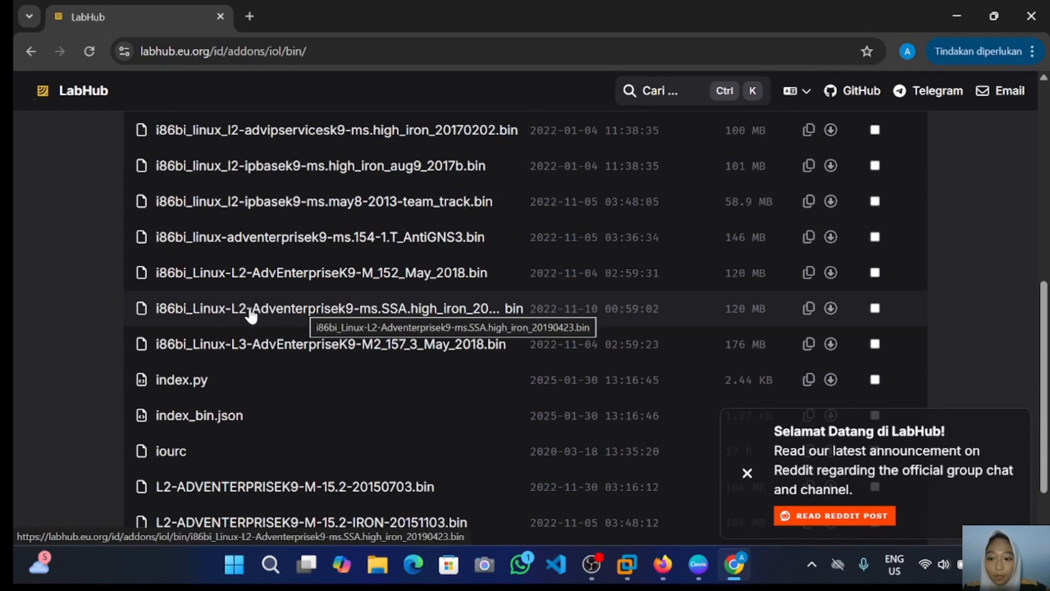
click(236, 314)
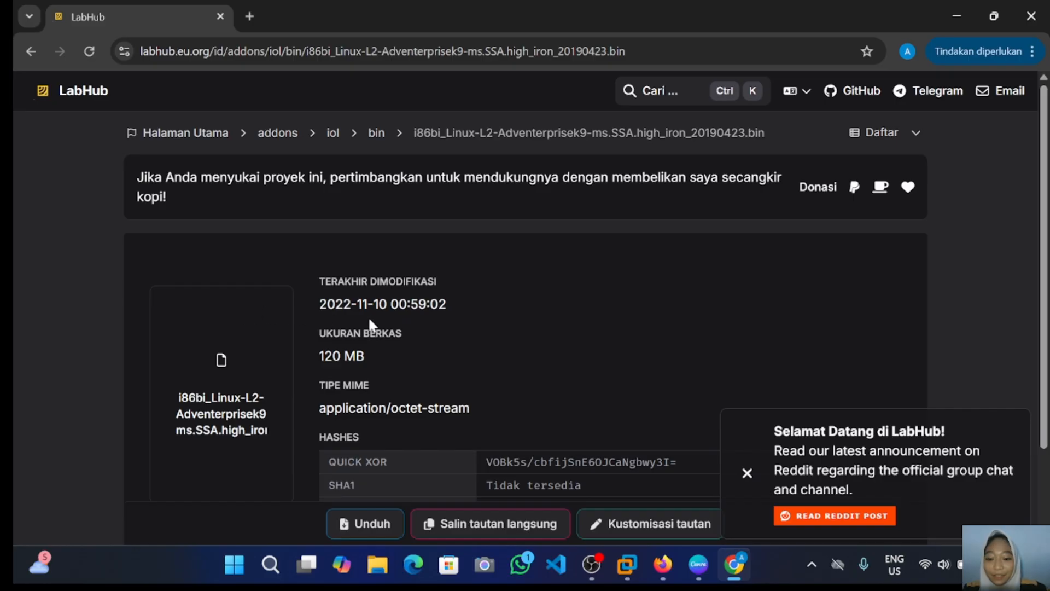
Step: Download the 120 MB IOL image and check Chrome's recent downloads
scroll(335, 365, down, 2)
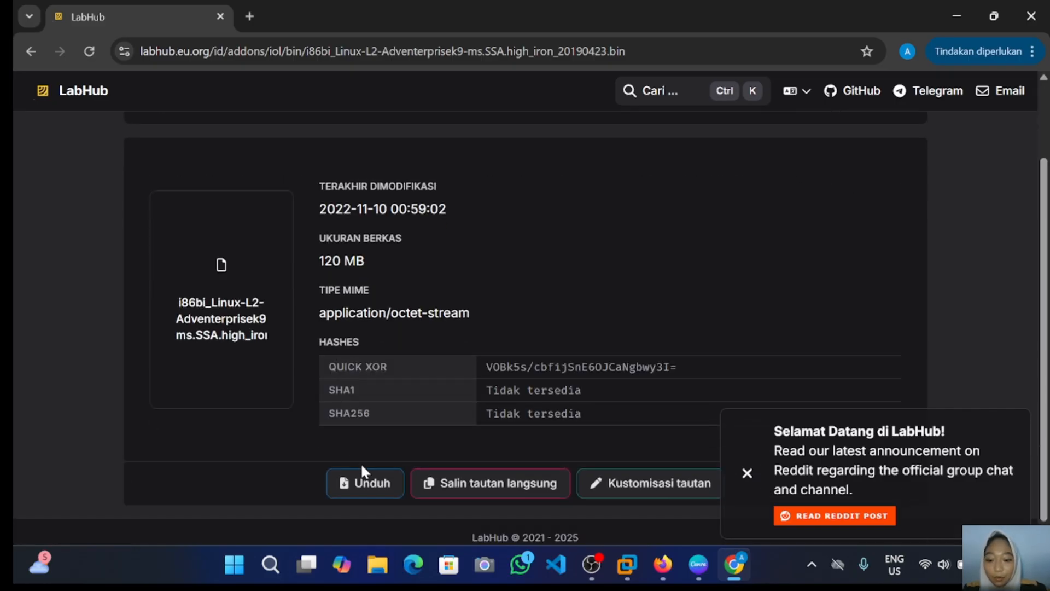
click(367, 480)
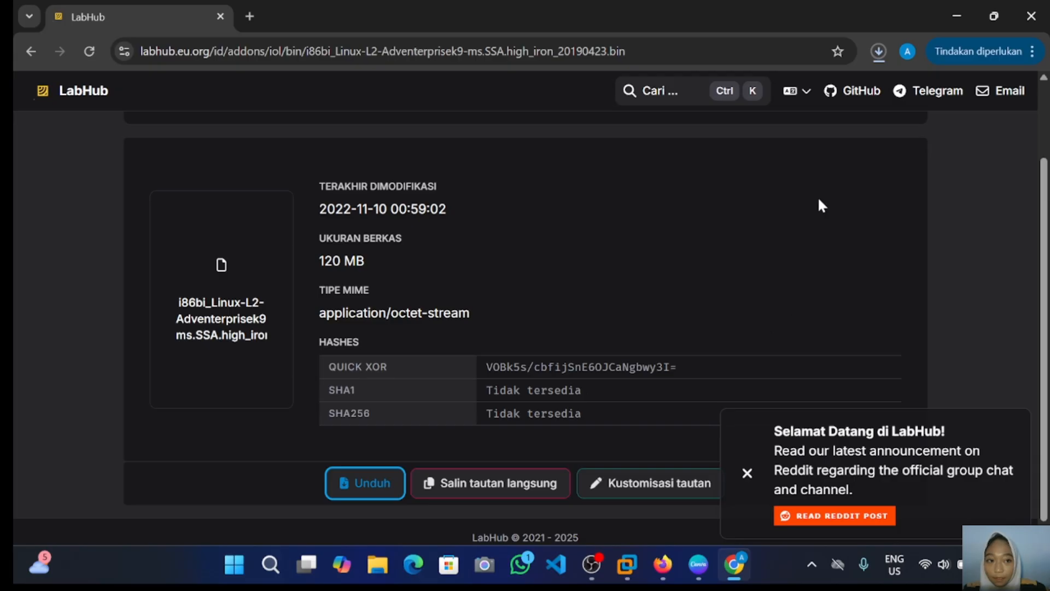
click(875, 48)
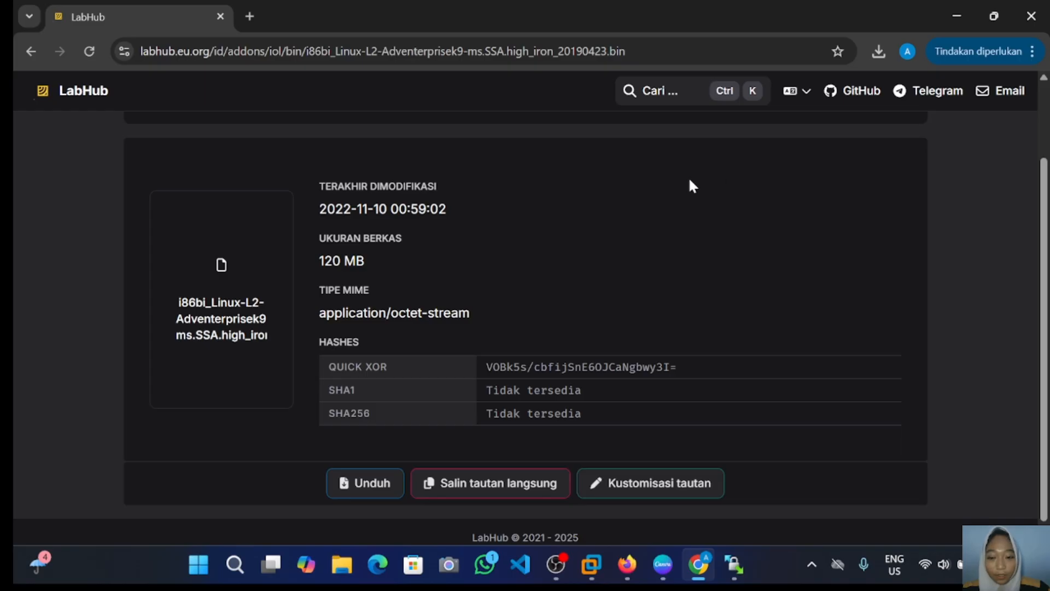
Step: Log in to the lab server in WinSCP and go to /opt/unetlab/addons/iol/bin
click(733, 563)
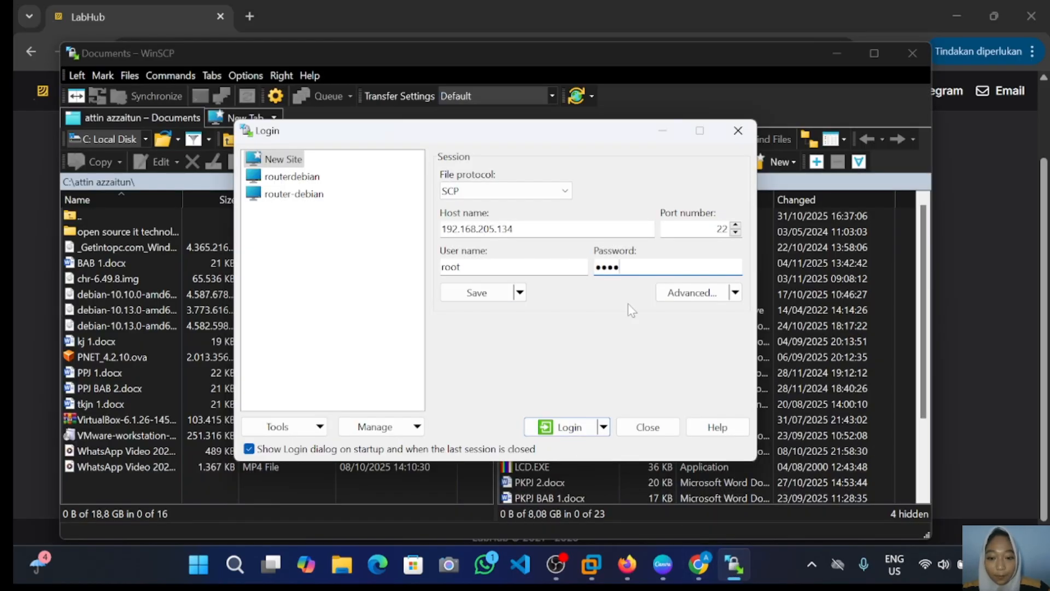
click(567, 428)
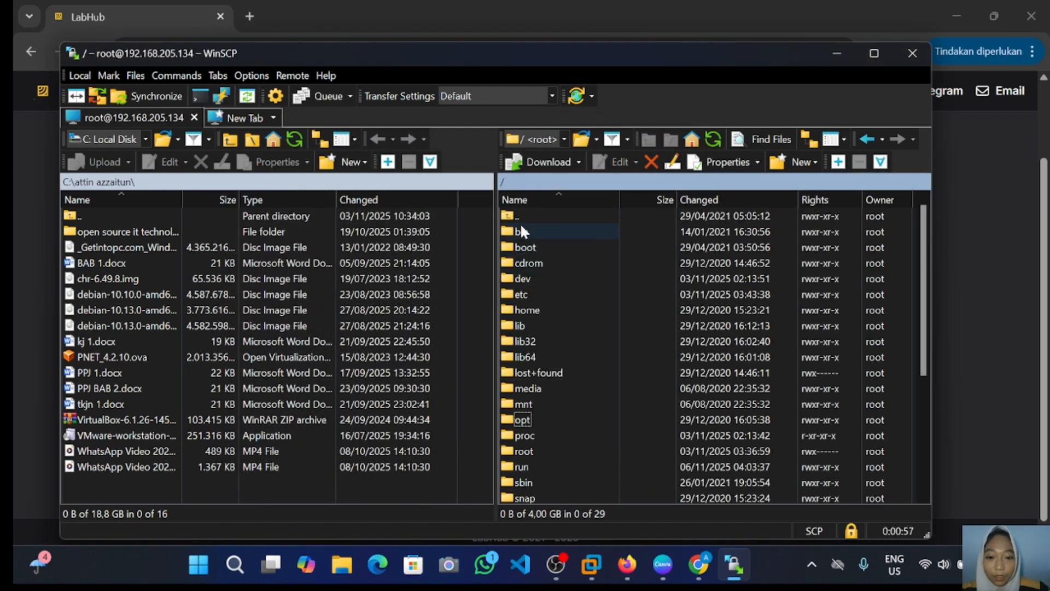
double_click(521, 420)
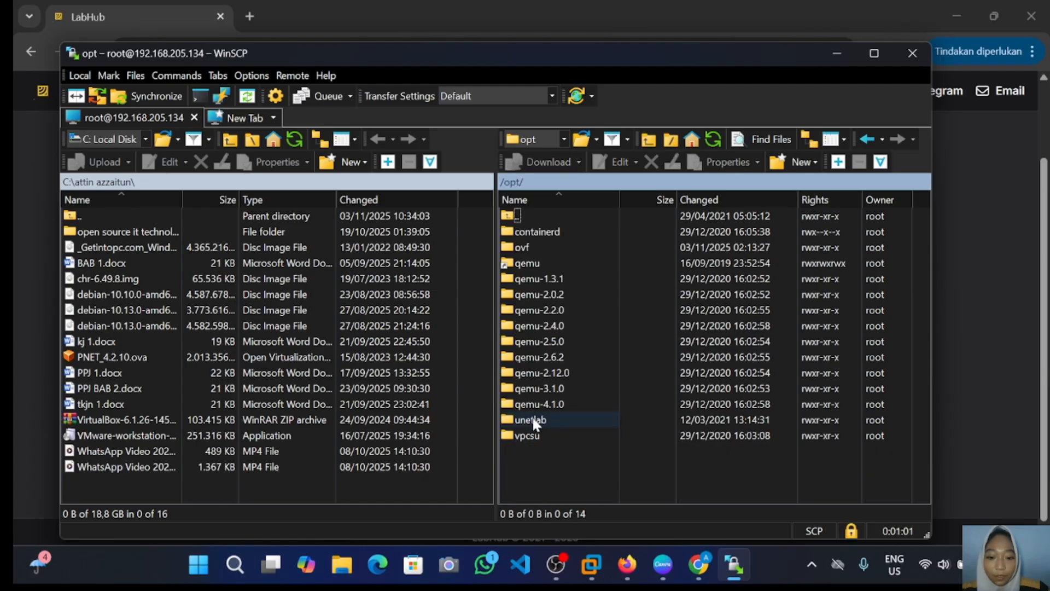
double_click(535, 420)
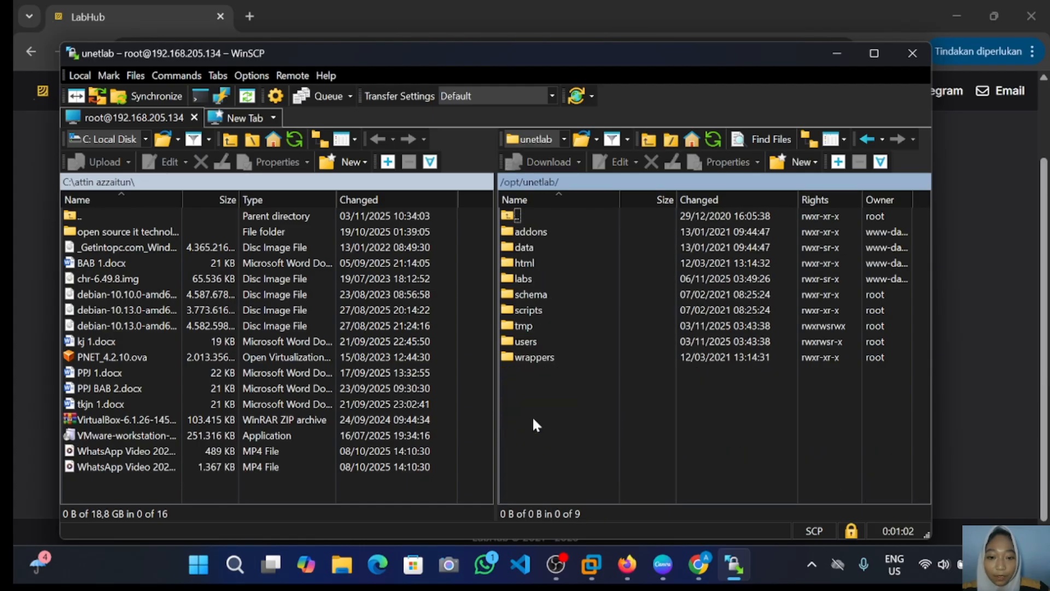
double_click(555, 229)
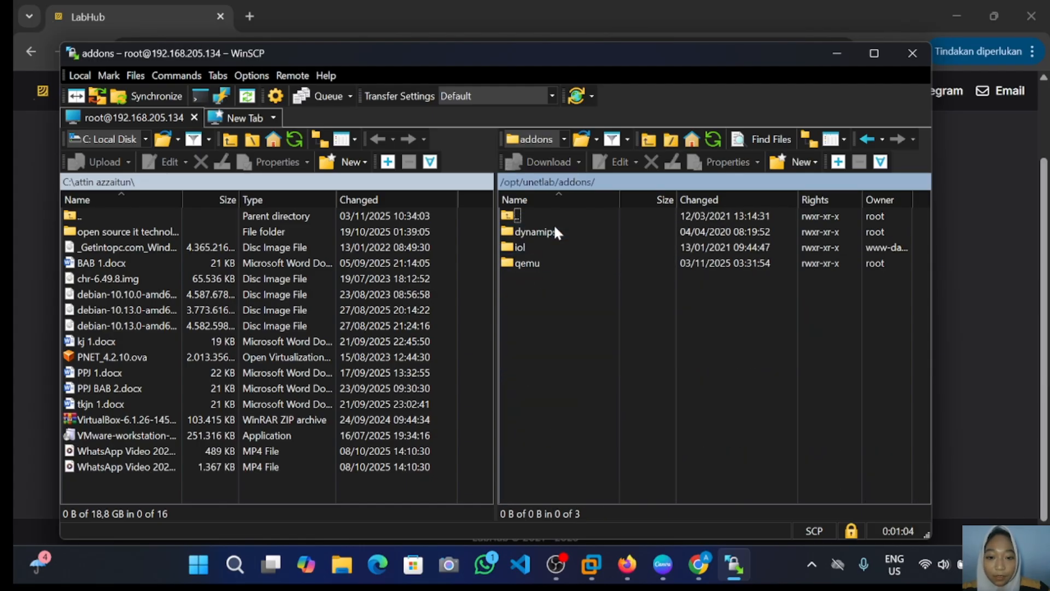
double_click(531, 244)
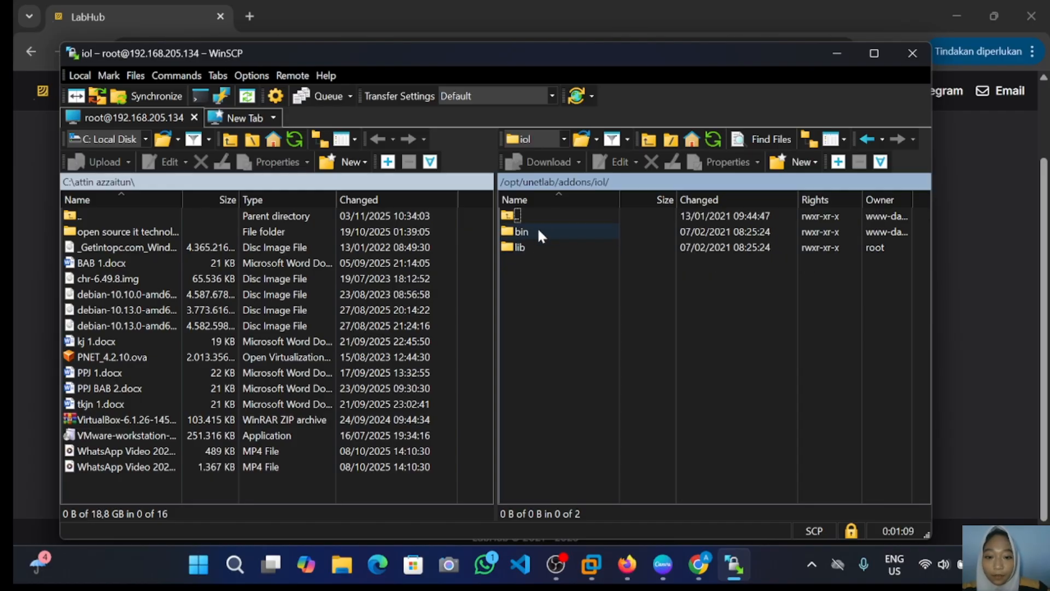
double_click(530, 231)
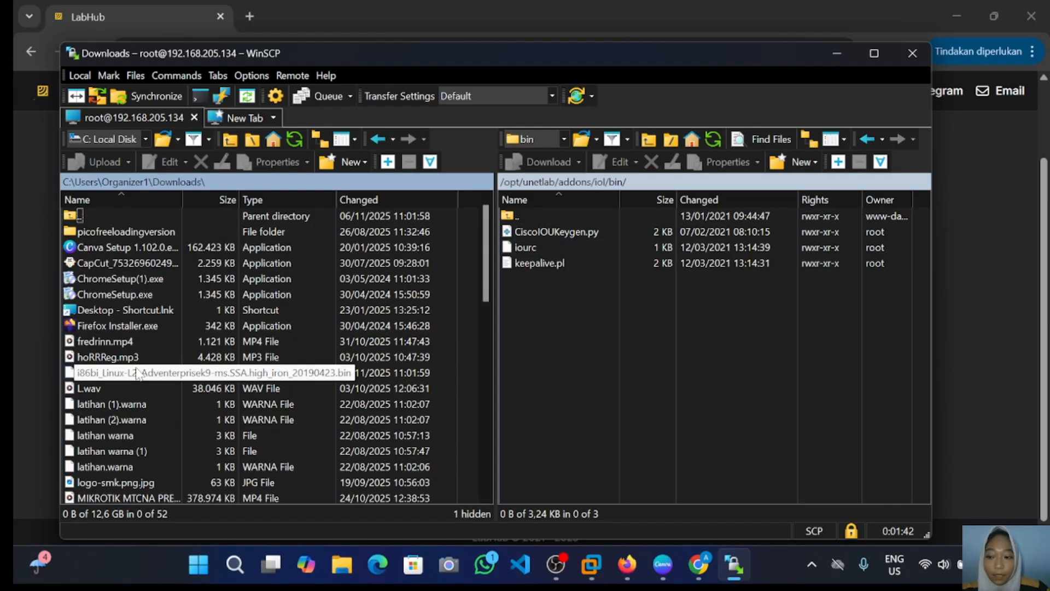
Step: Upload the Cisco L2 .bin image from the local panel into that folder
right_click(138, 374)
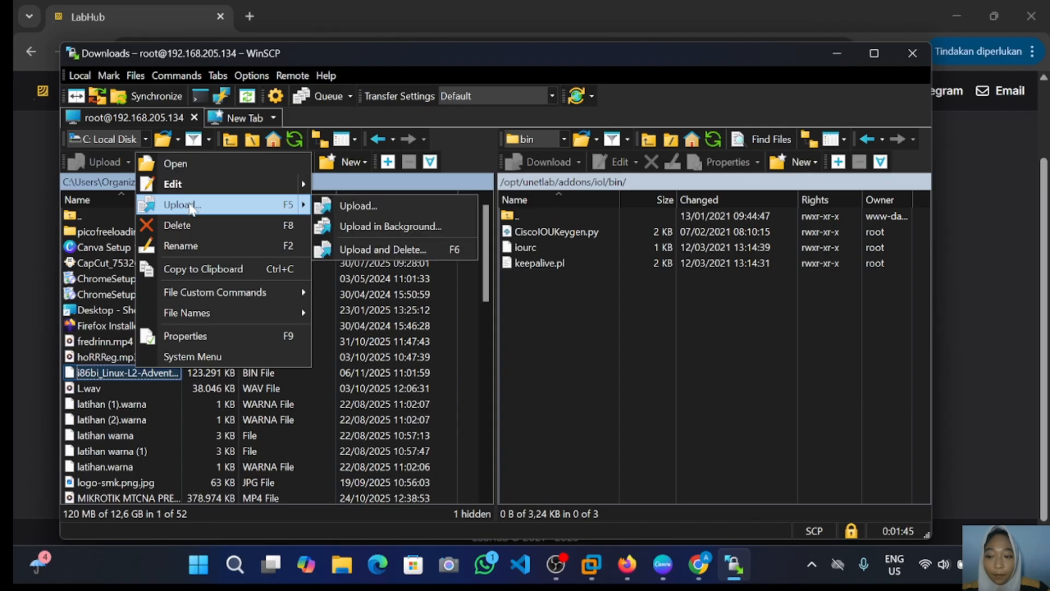
click(190, 205)
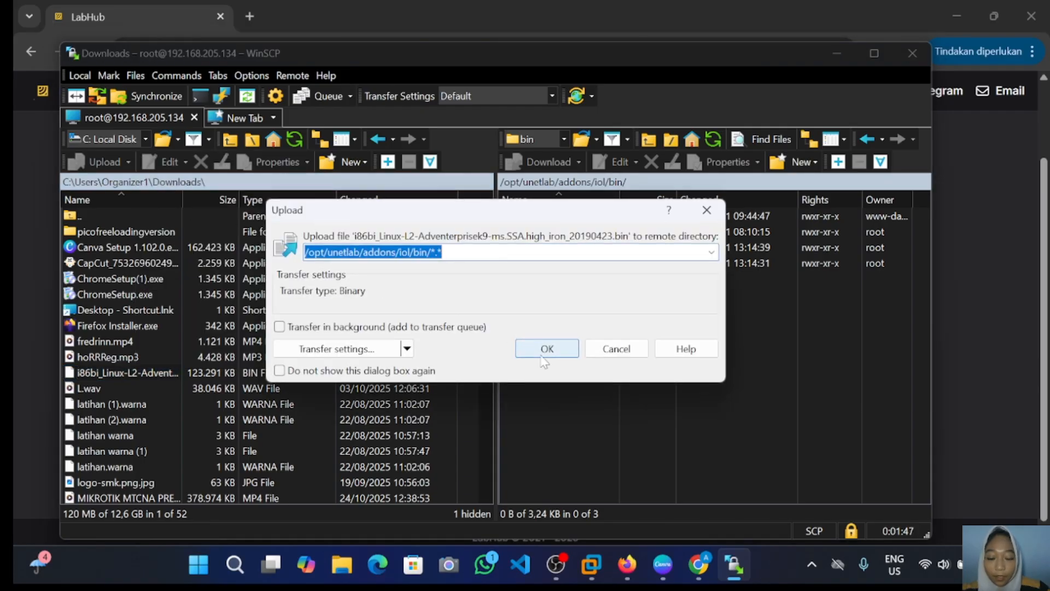
click(540, 350)
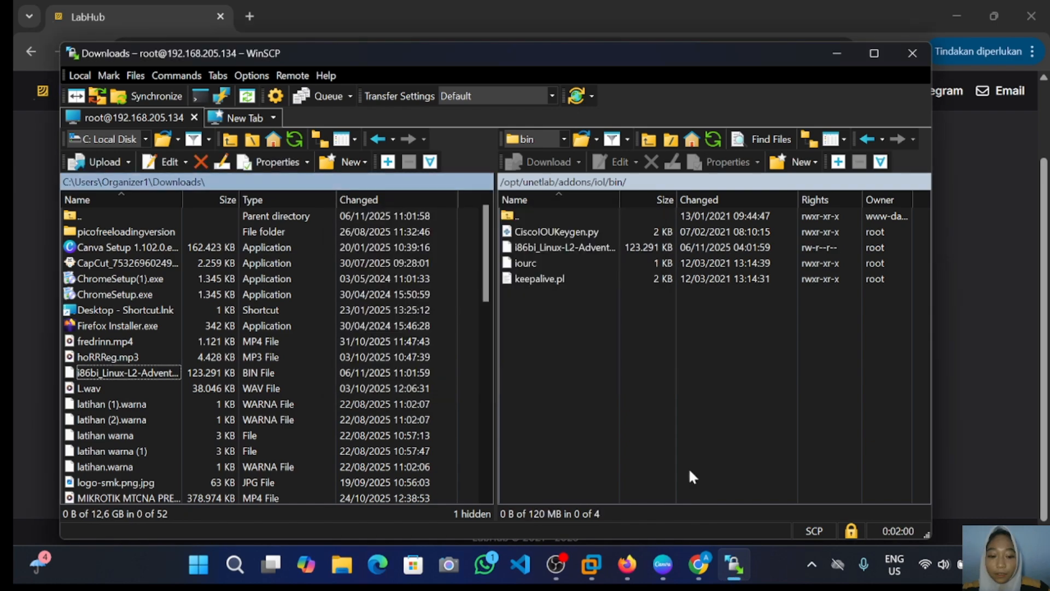
Step: Return to the PNETLab topology in Firefox and close the running lab
mouse_move(628, 564)
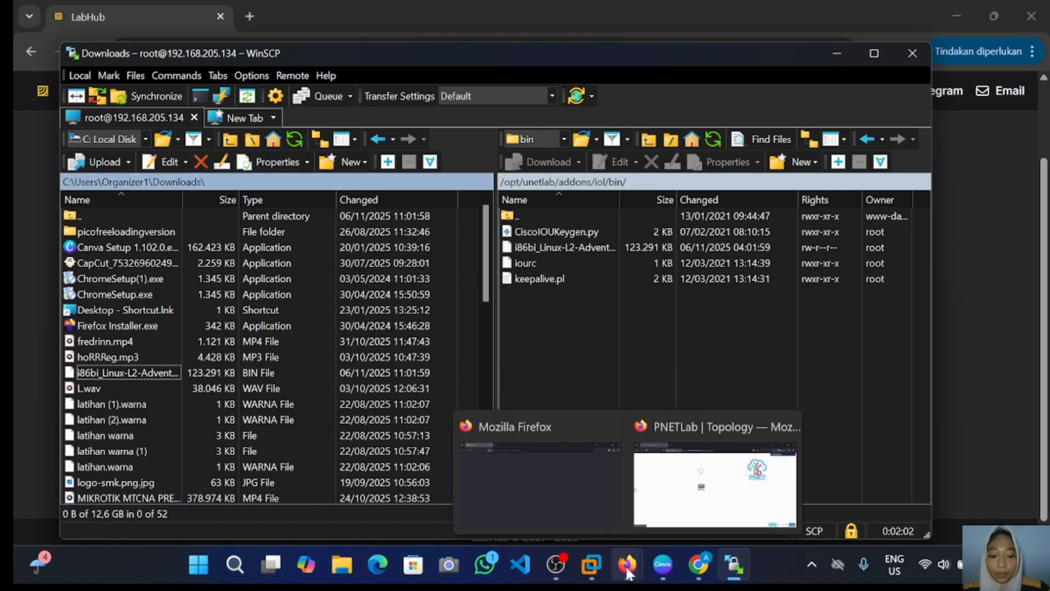
click(703, 487)
mouse_move(31, 260)
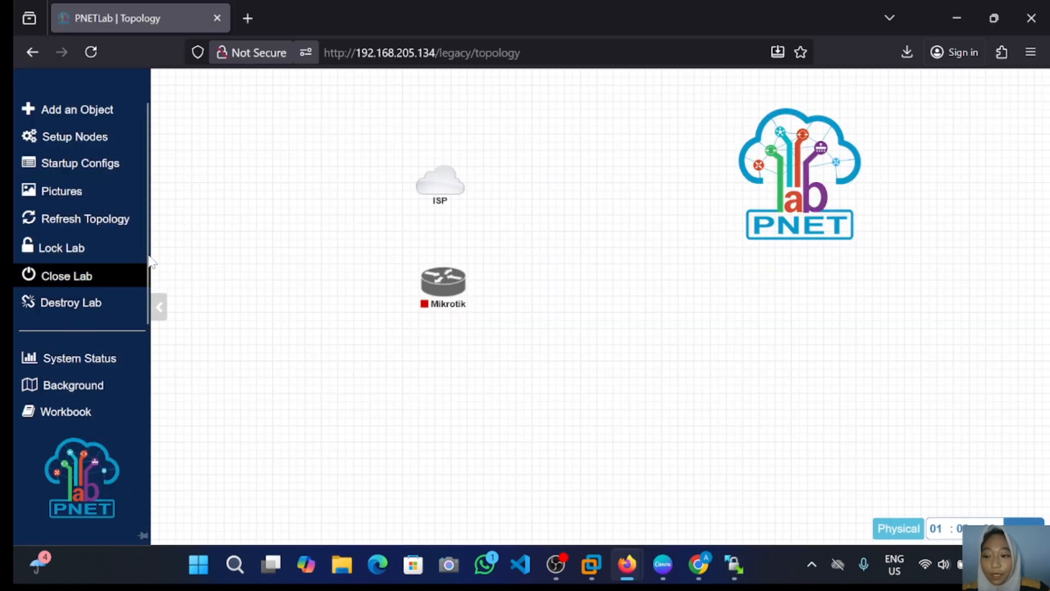
click(89, 277)
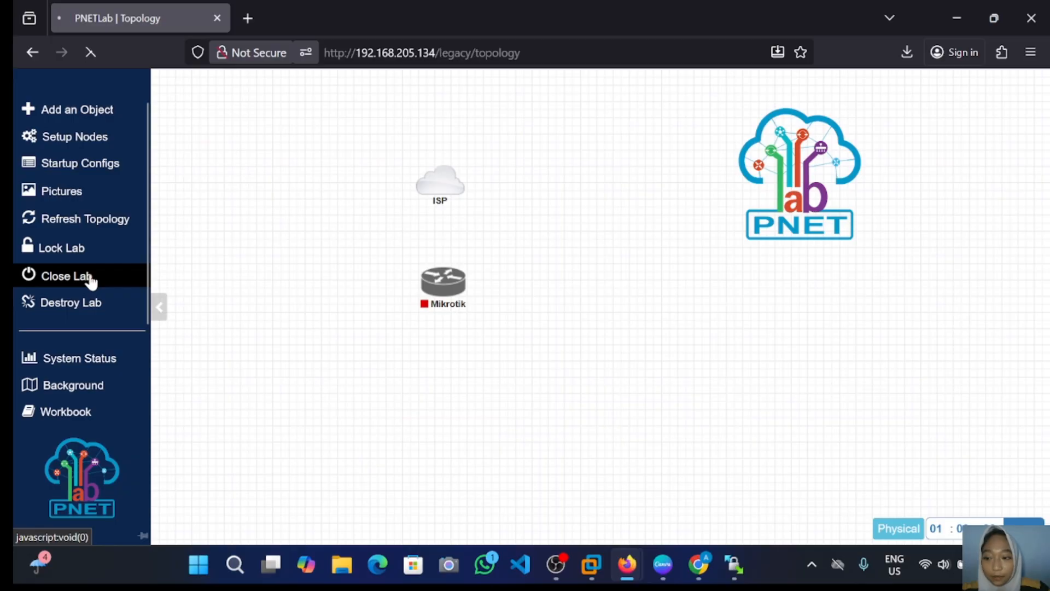
Step: Run Fix Permission from System Settings, dismiss the success message, and return to Main
click(441, 94)
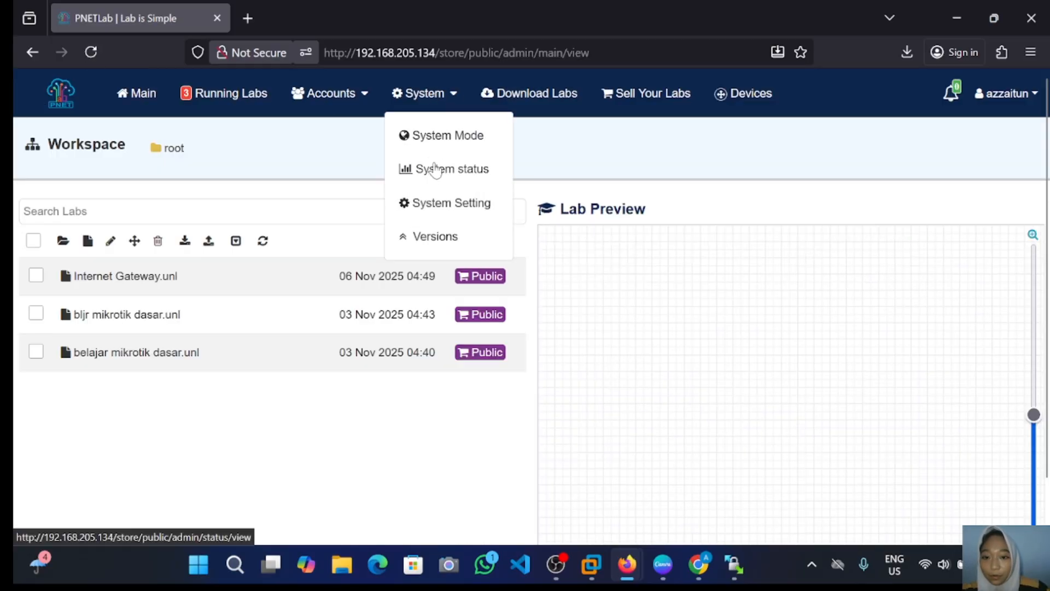
click(453, 214)
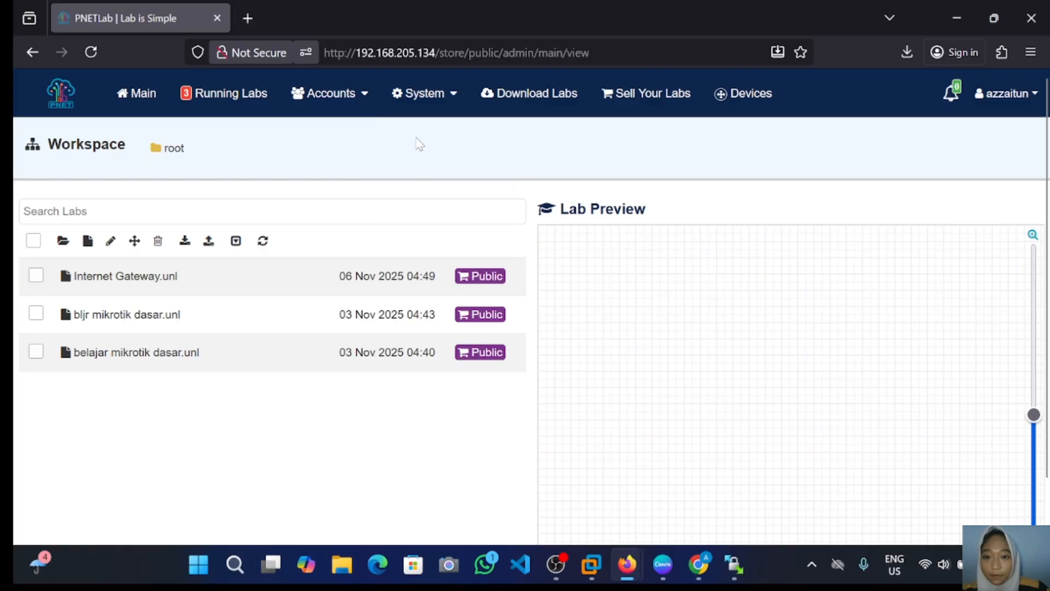
click(443, 98)
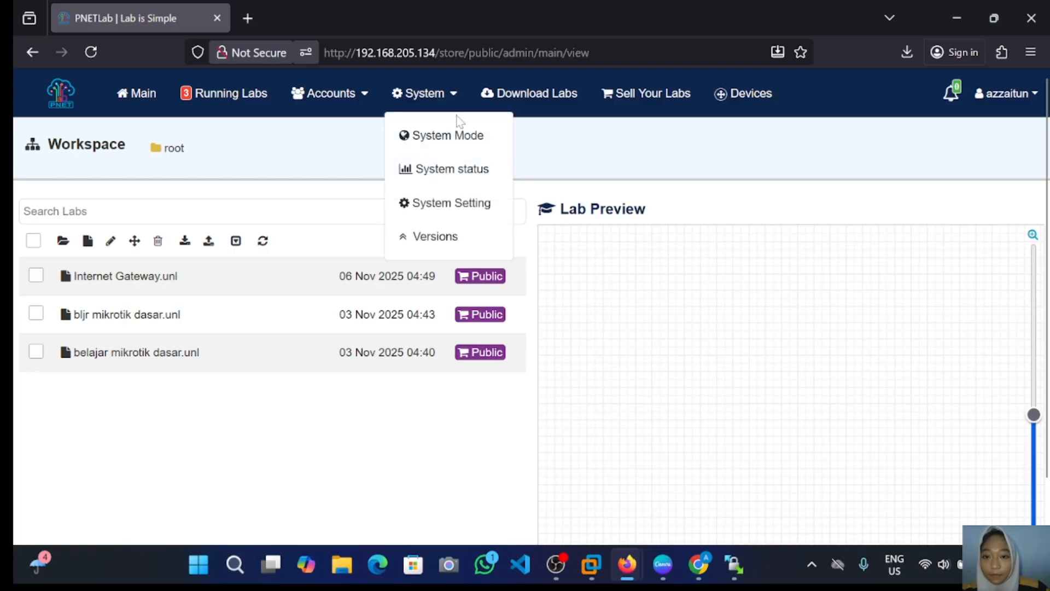
click(452, 203)
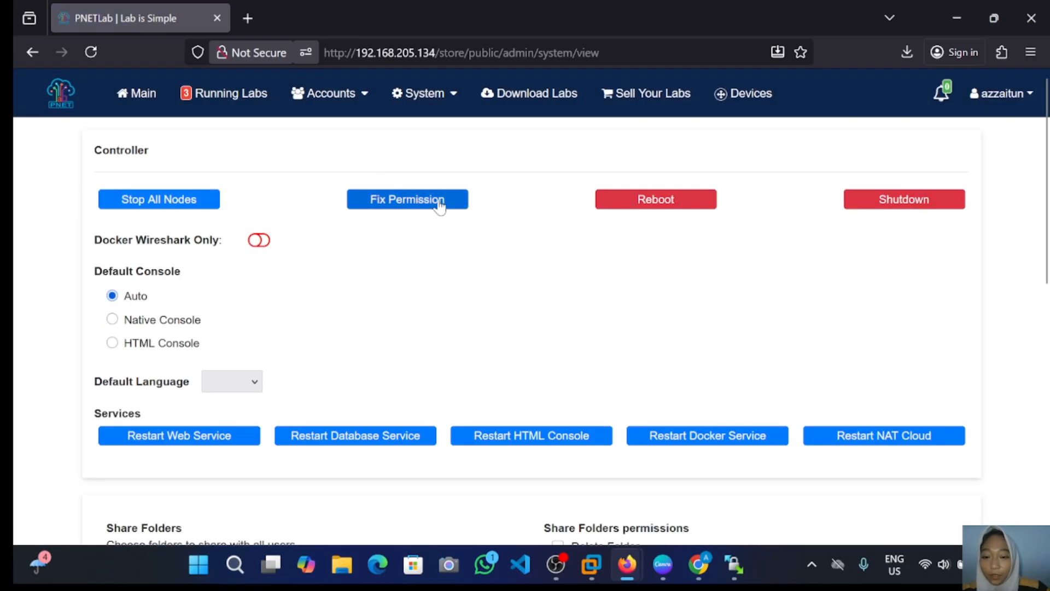
click(405, 202)
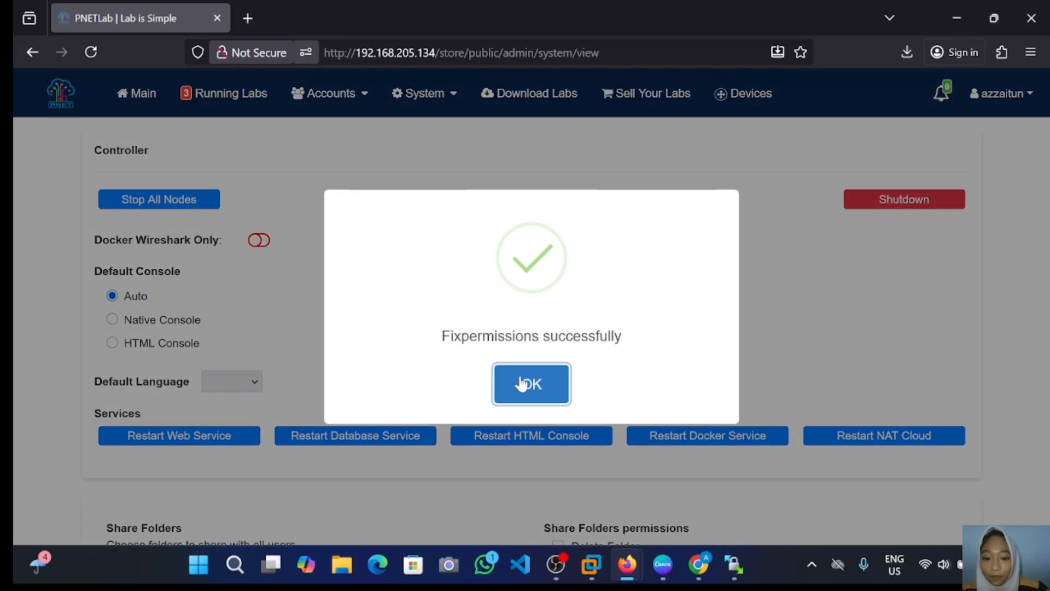
click(521, 384)
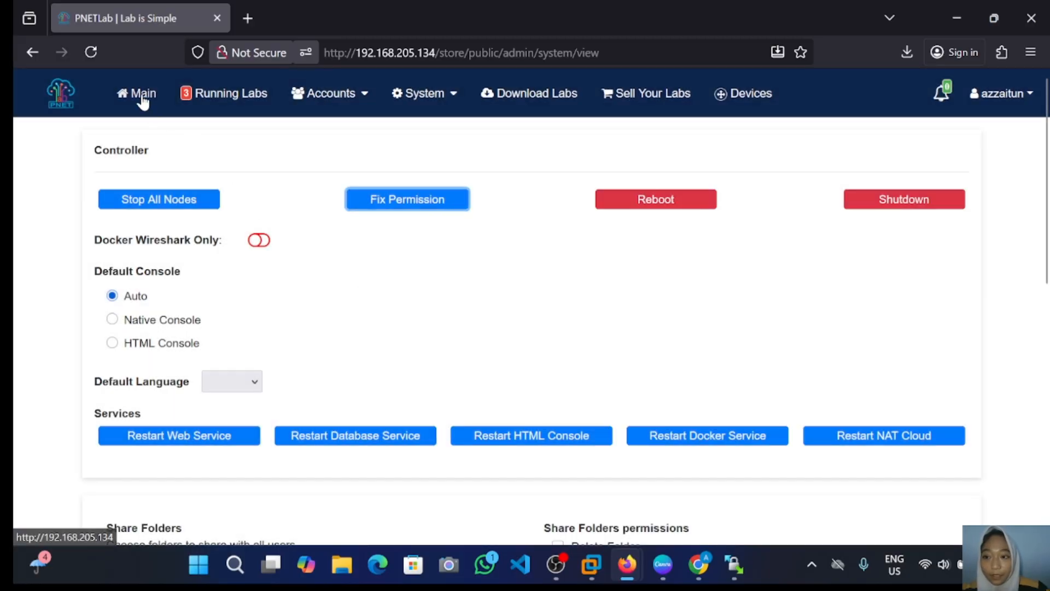
click(143, 96)
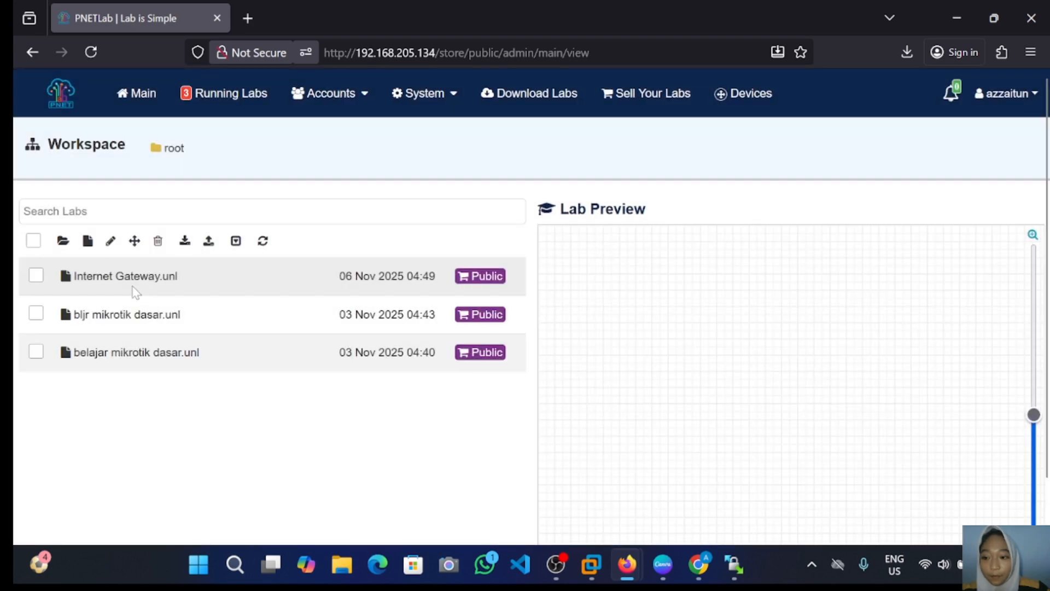
Step: Reopen the Internet Gateway lab and start a Cisco IOL node, clearing its default name
double_click(132, 284)
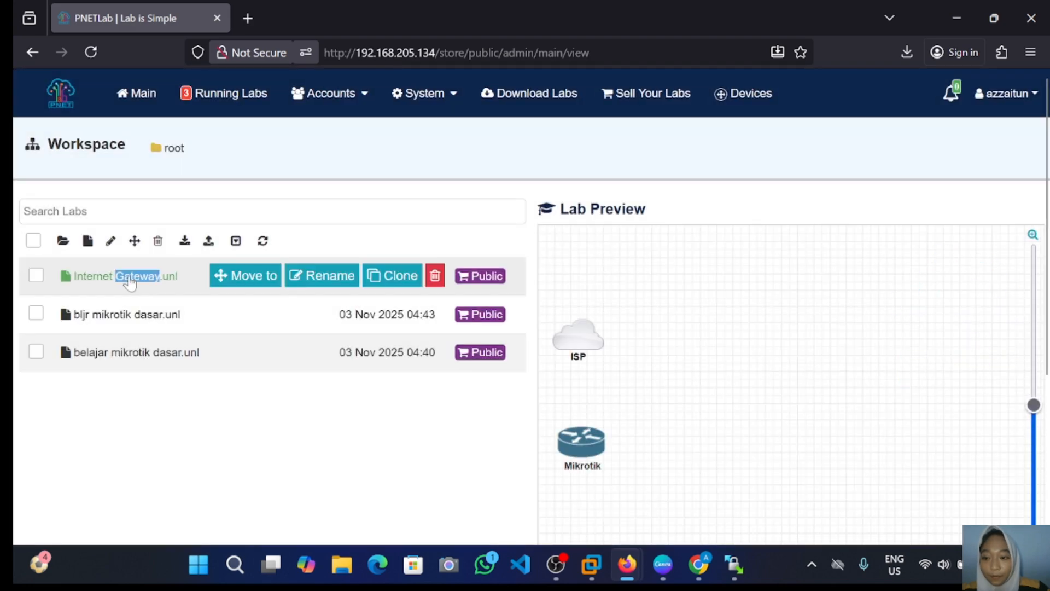
scroll(687, 408, down, 4)
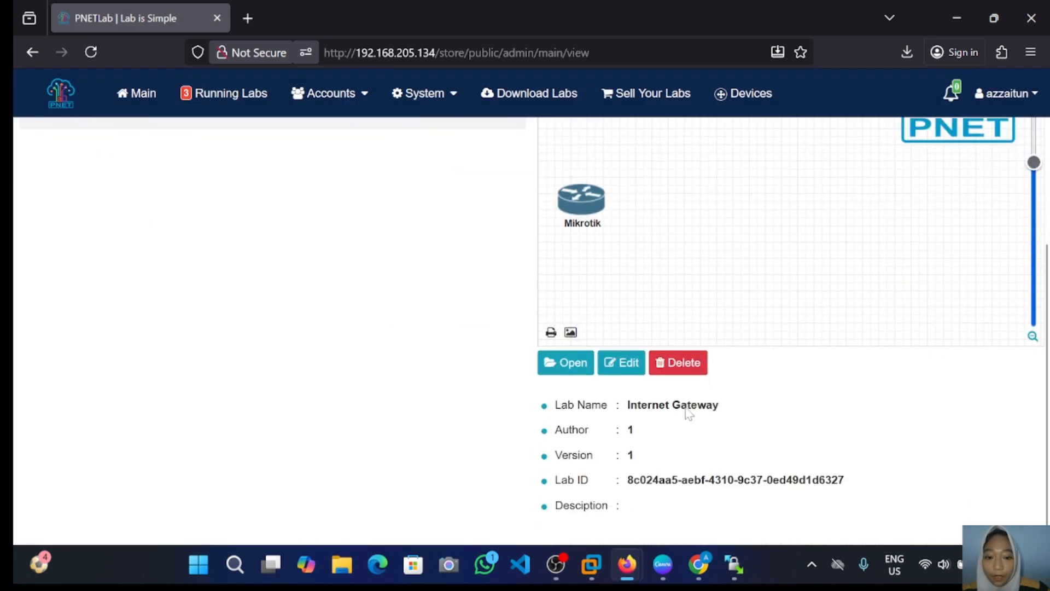
click(576, 365)
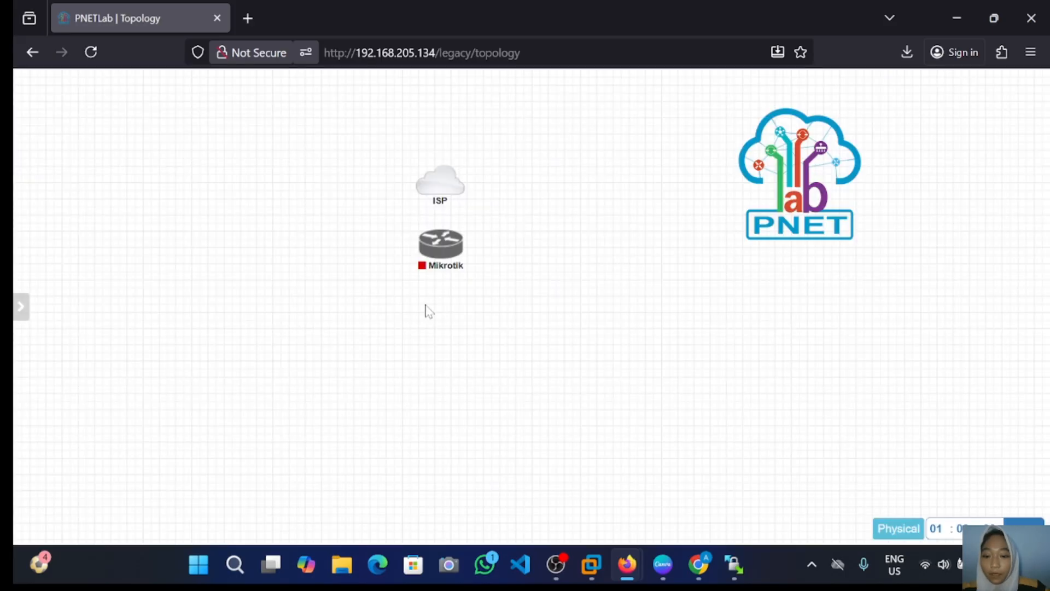
right_click(429, 310)
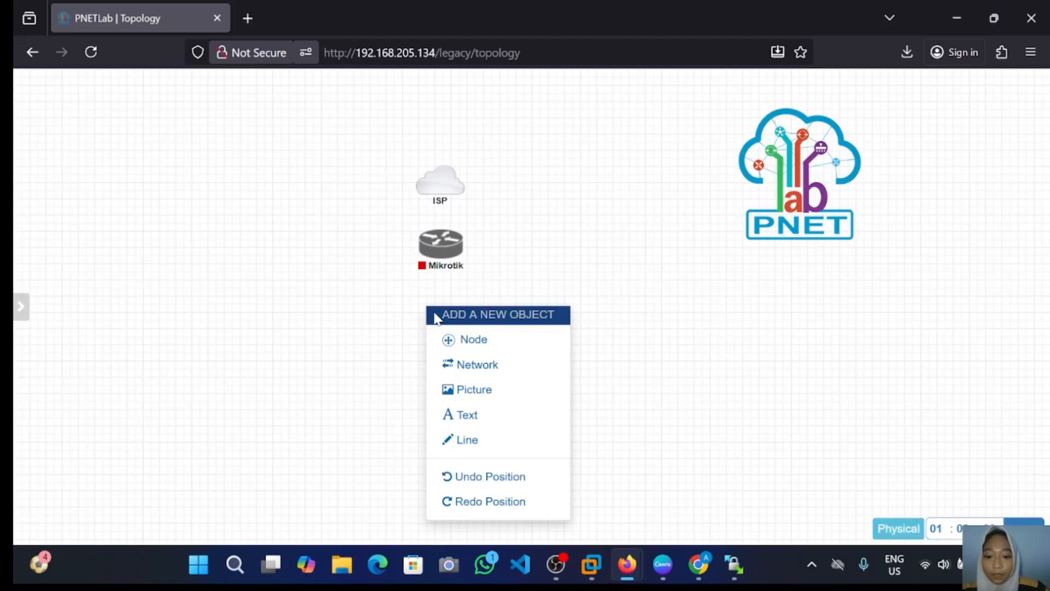
click(466, 347)
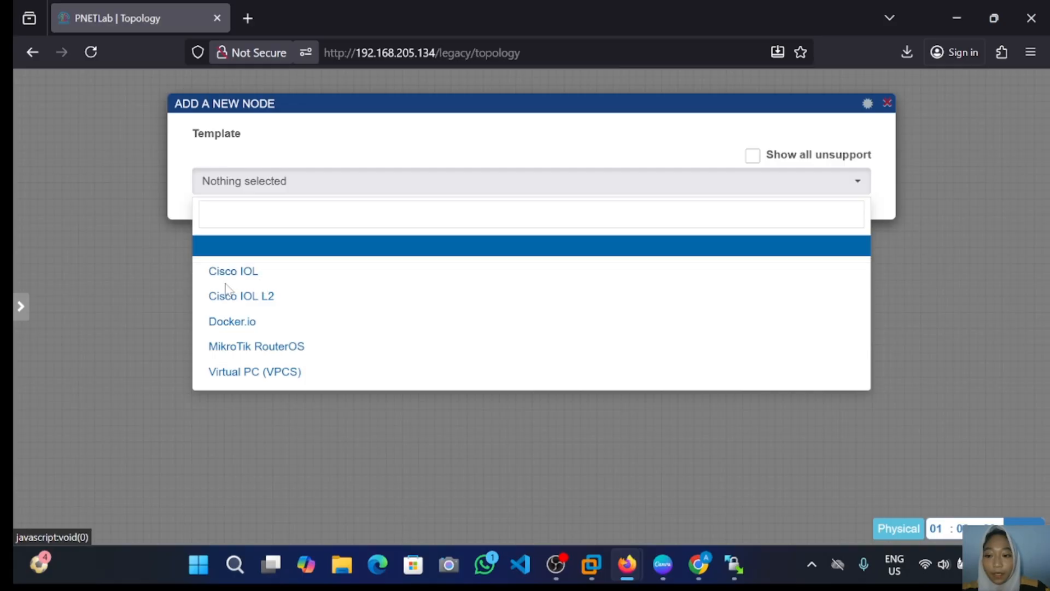
click(263, 273)
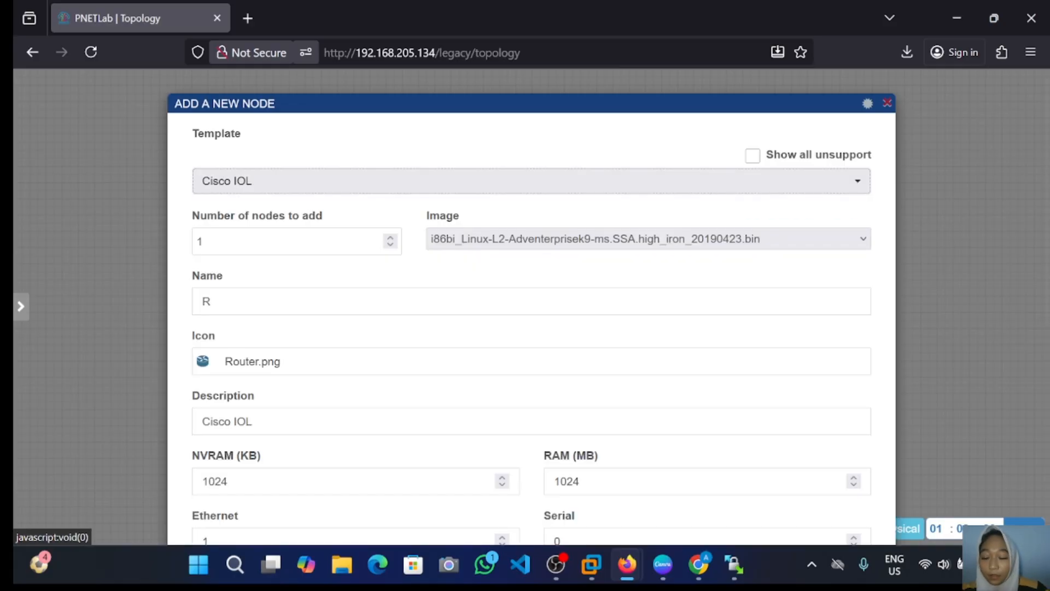
click(240, 301)
key(BackSpace)
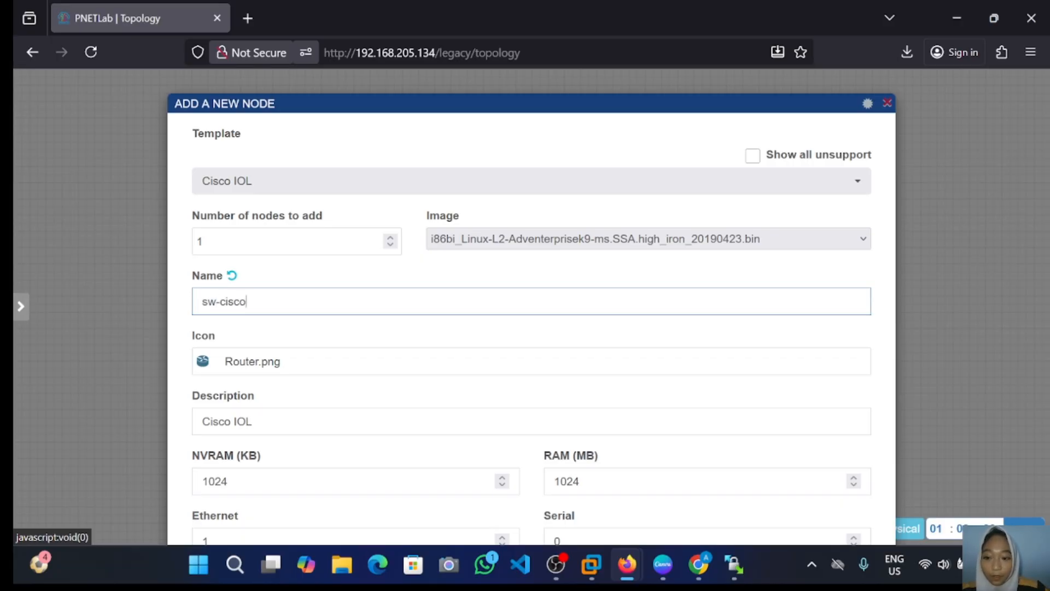
Step: Give the node the Switch.png icon and save it as sw-cisco
click(239, 364)
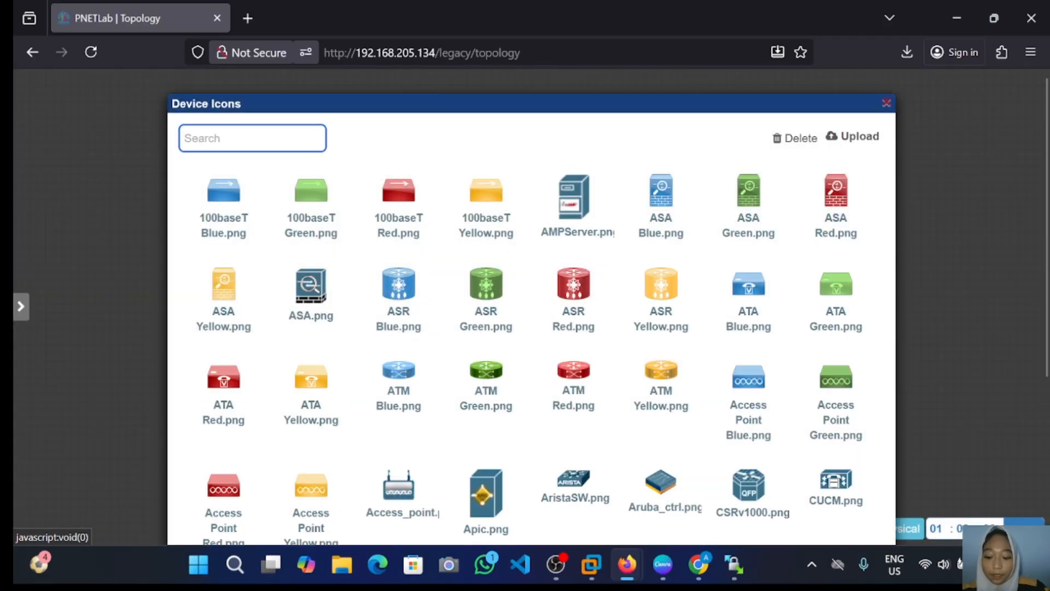
text(swotc)
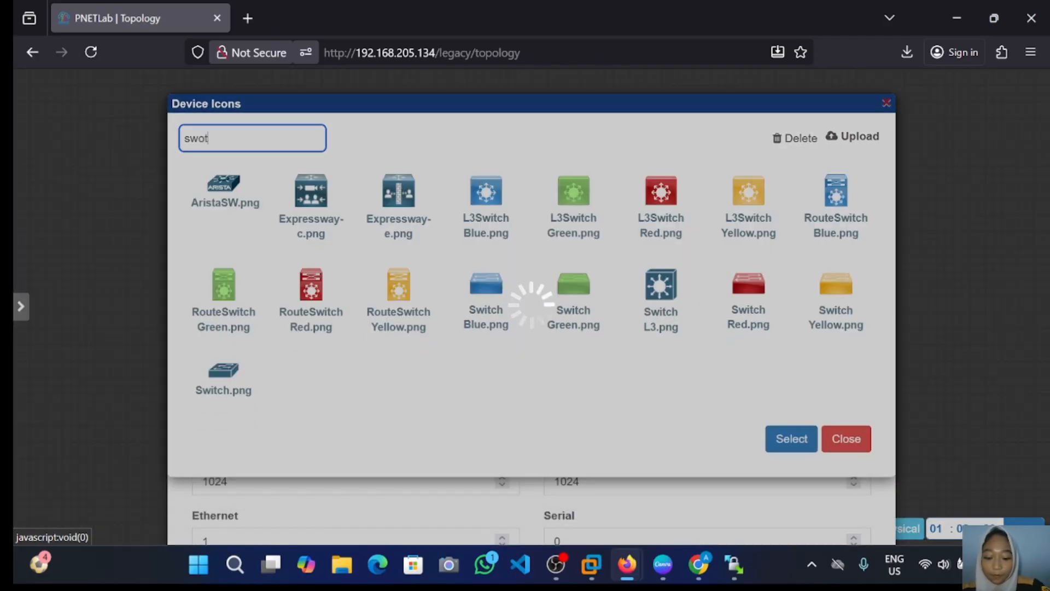
key(BackSpace)
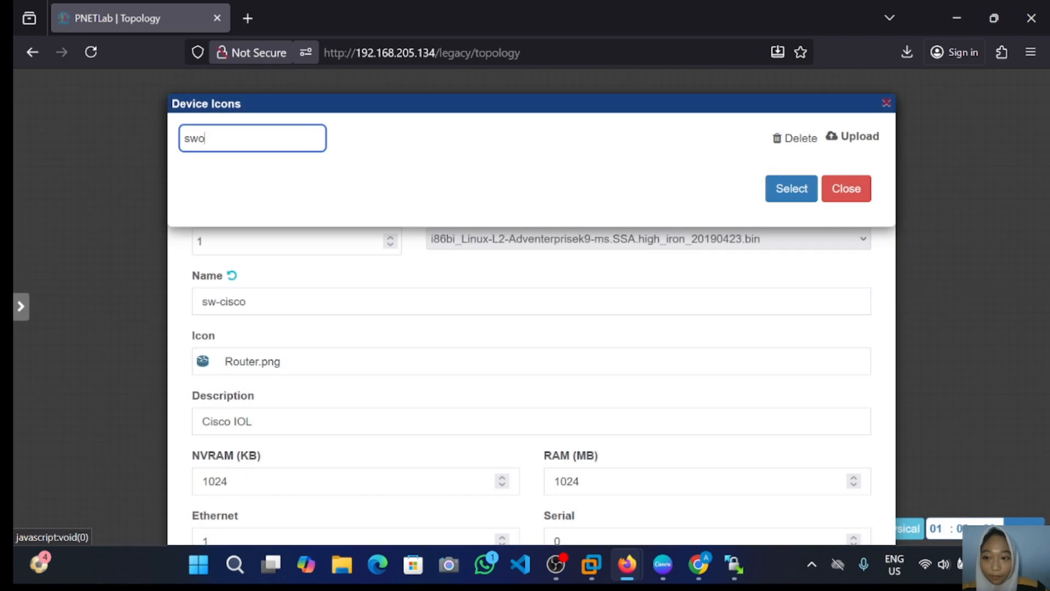
text(it)
text(ch)
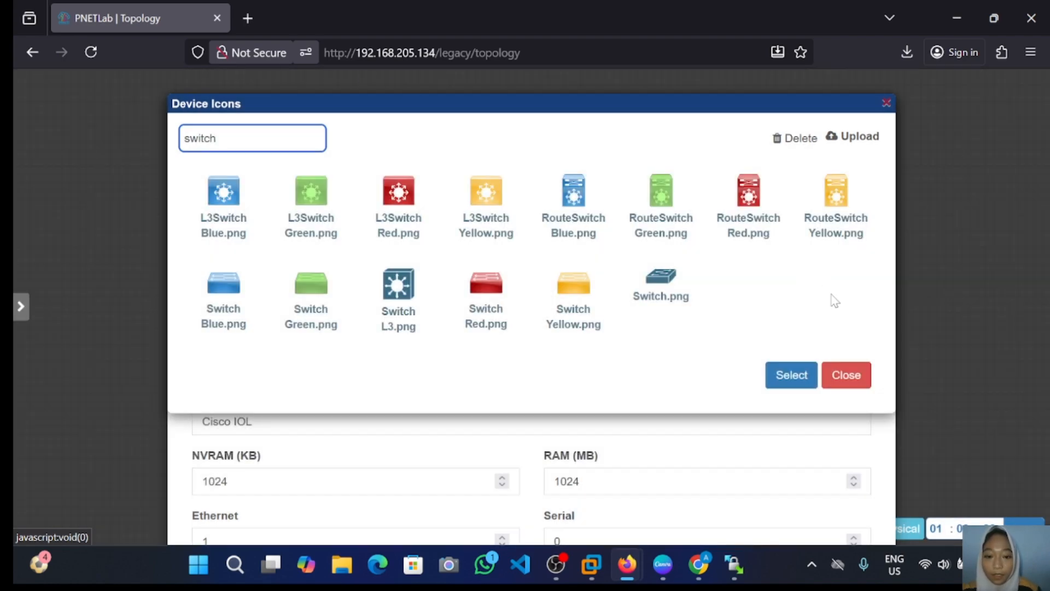
click(672, 291)
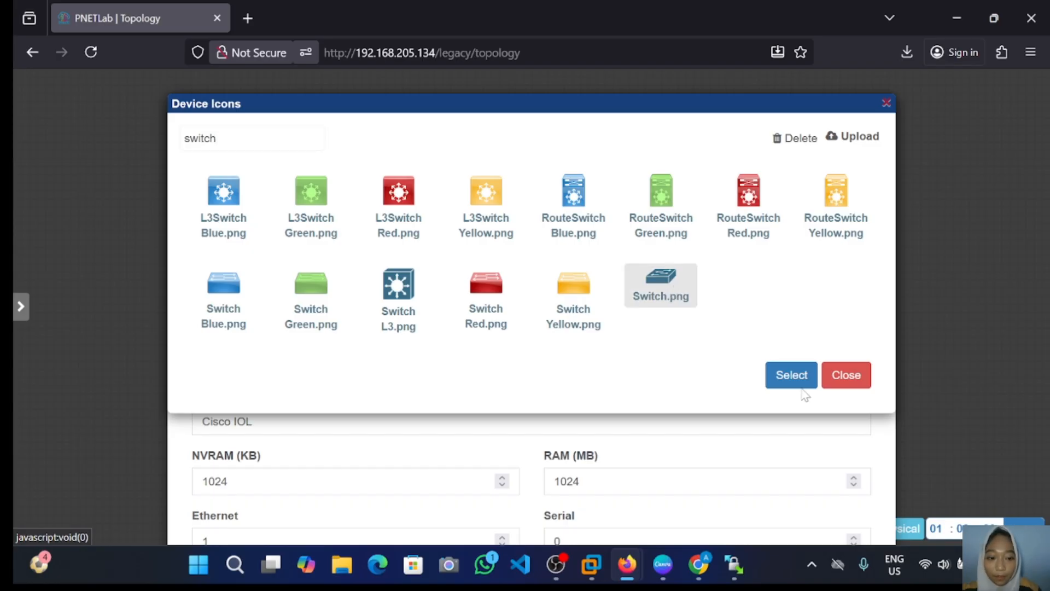
click(787, 376)
scroll(759, 373, down, 6)
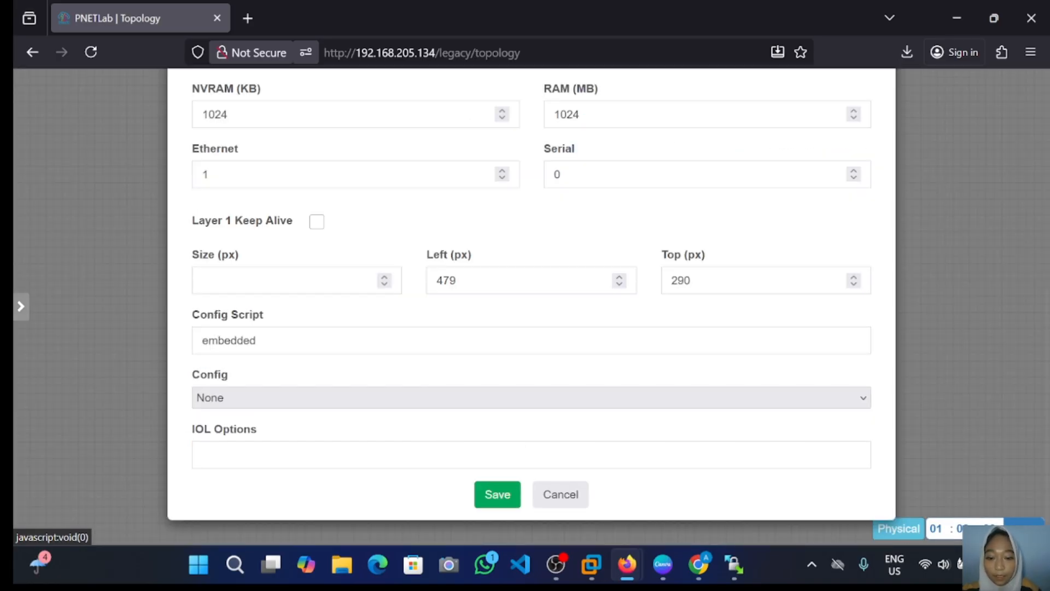
click(497, 495)
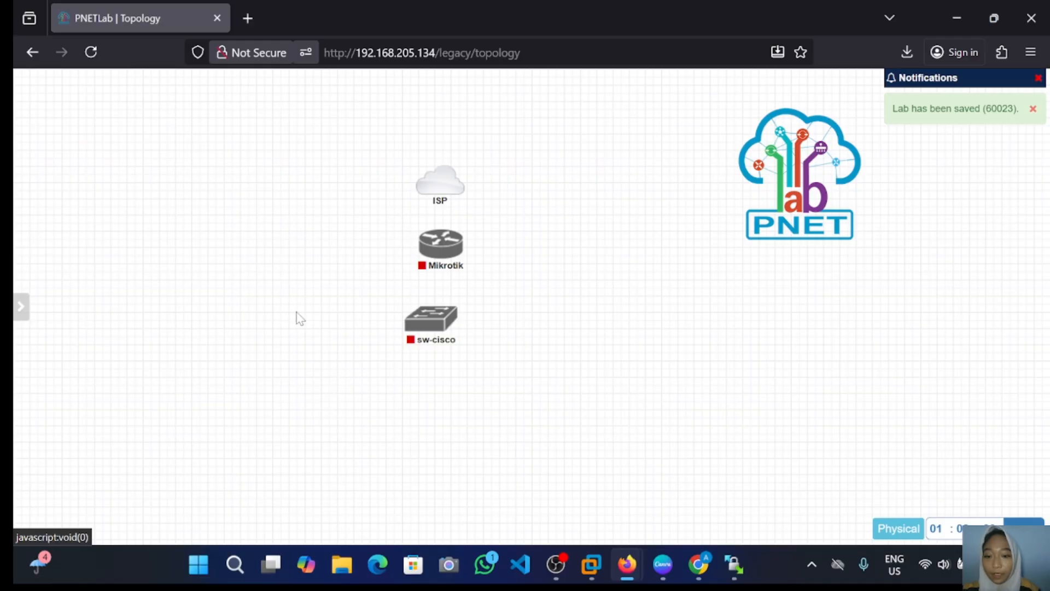
Step: Add a Virtual PC (VPCS) node named VPC1 to the topology
right_click(324, 263)
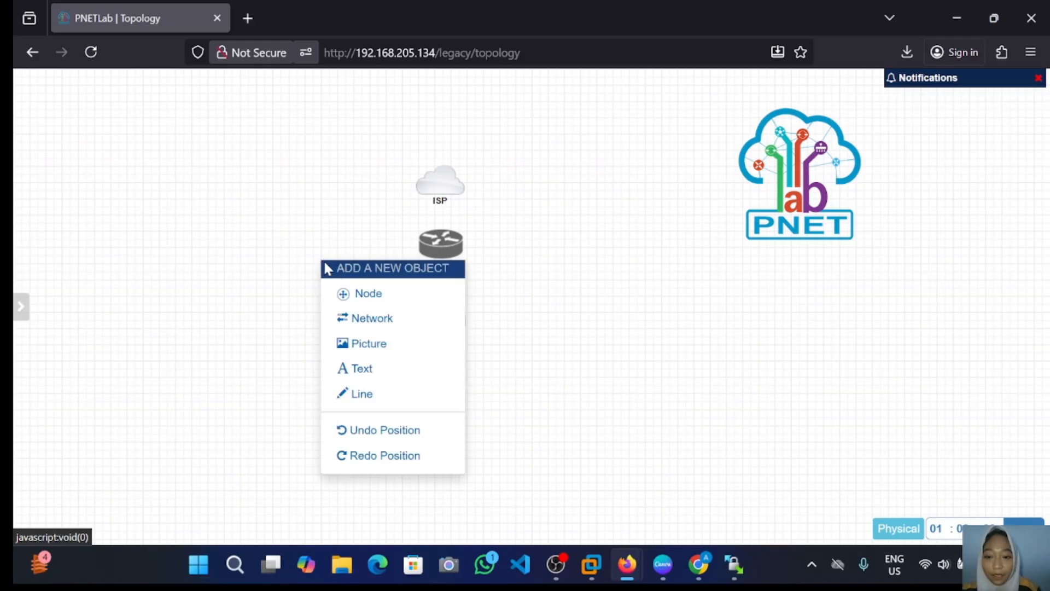
click(350, 294)
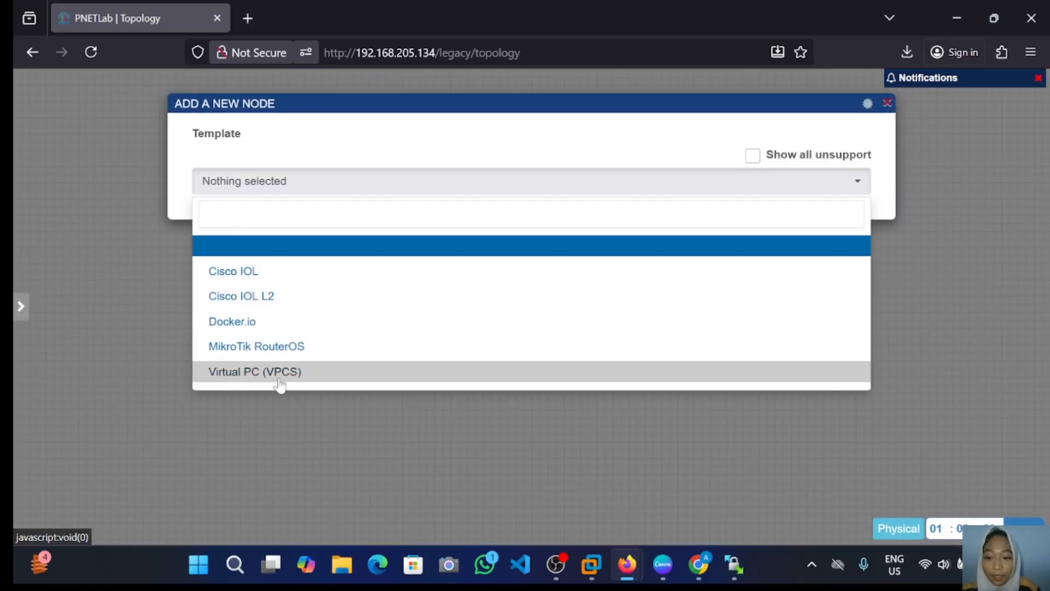
click(277, 376)
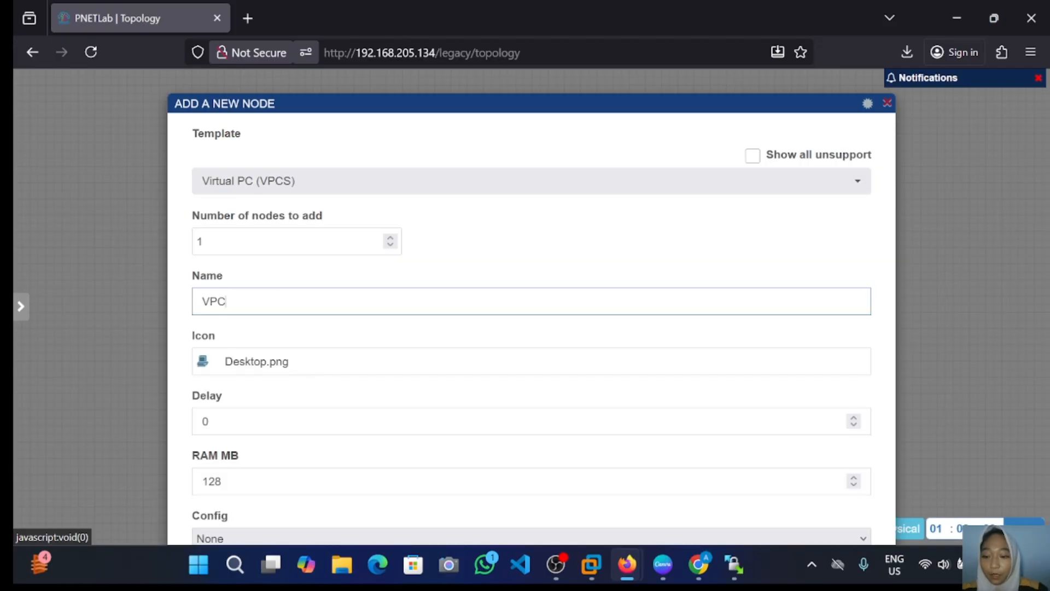
text(1)
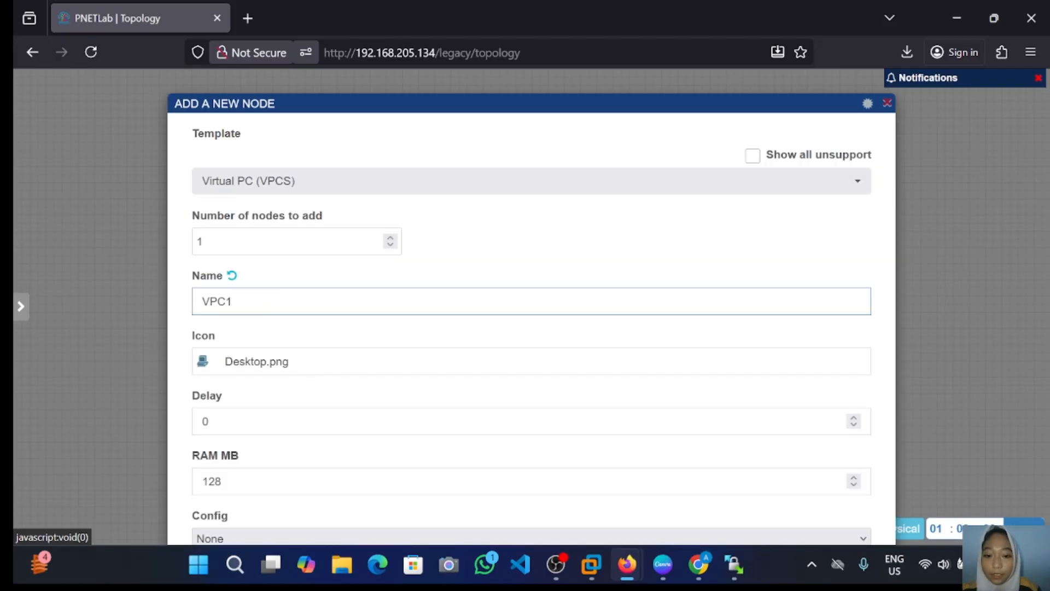
scroll(293, 422, down, 7)
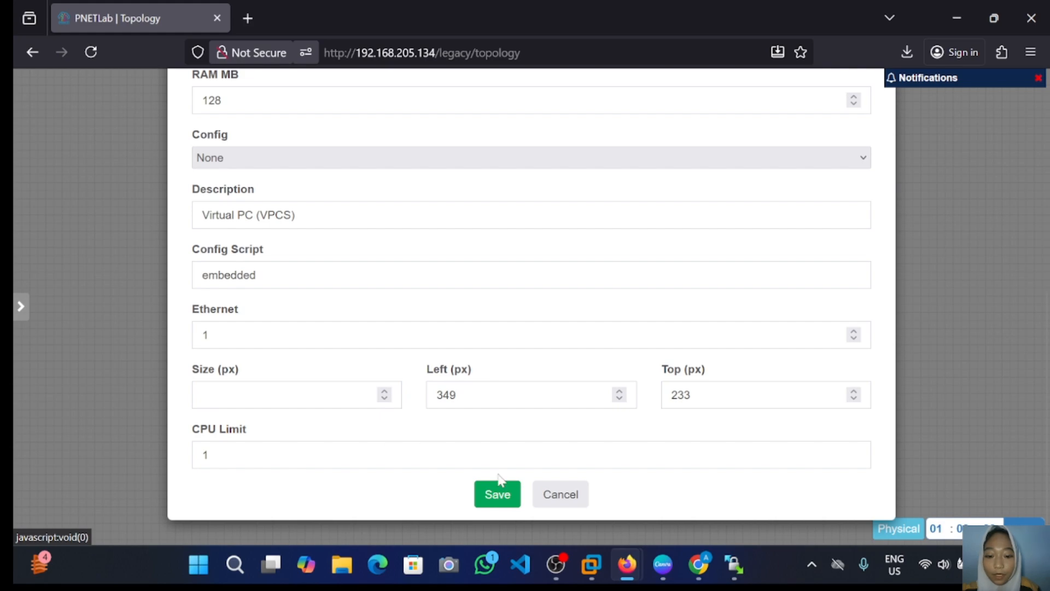
click(498, 494)
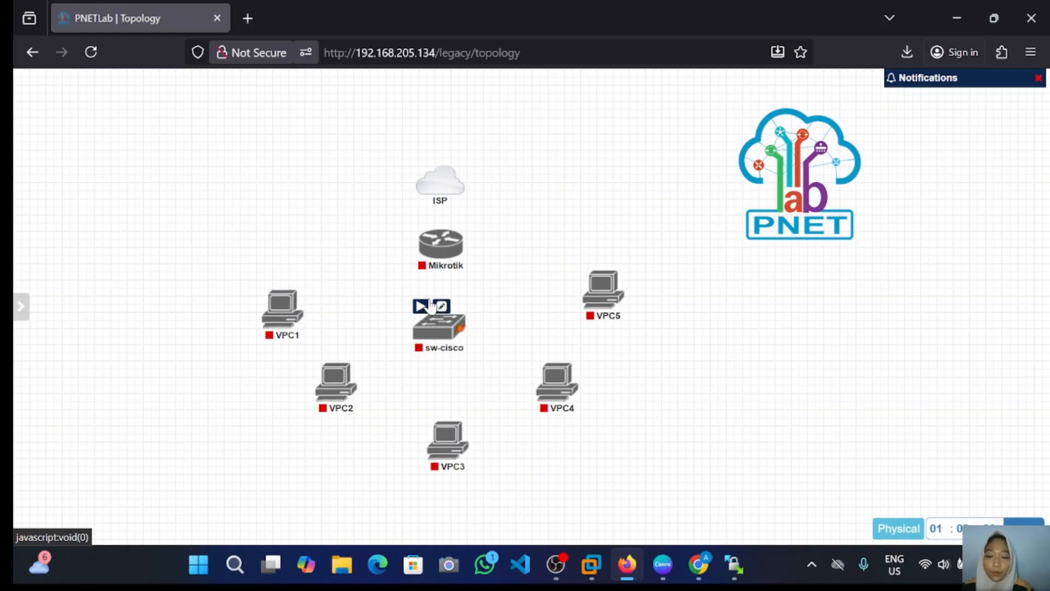
Step: Connect the ISP cloud to Mikrotik's eth1
mouse_move(344, 362)
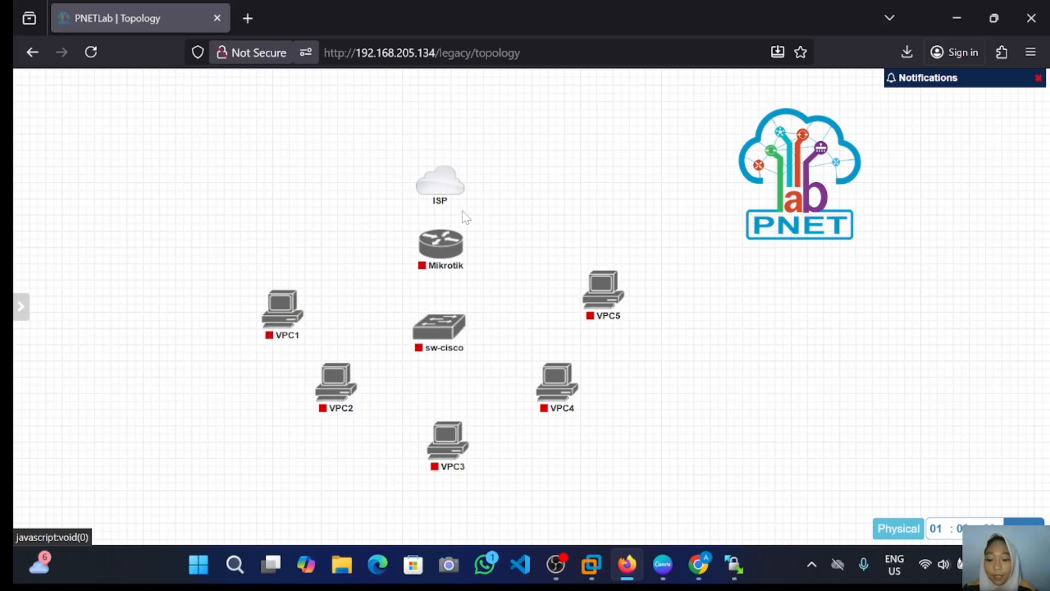
mouse_move(457, 195)
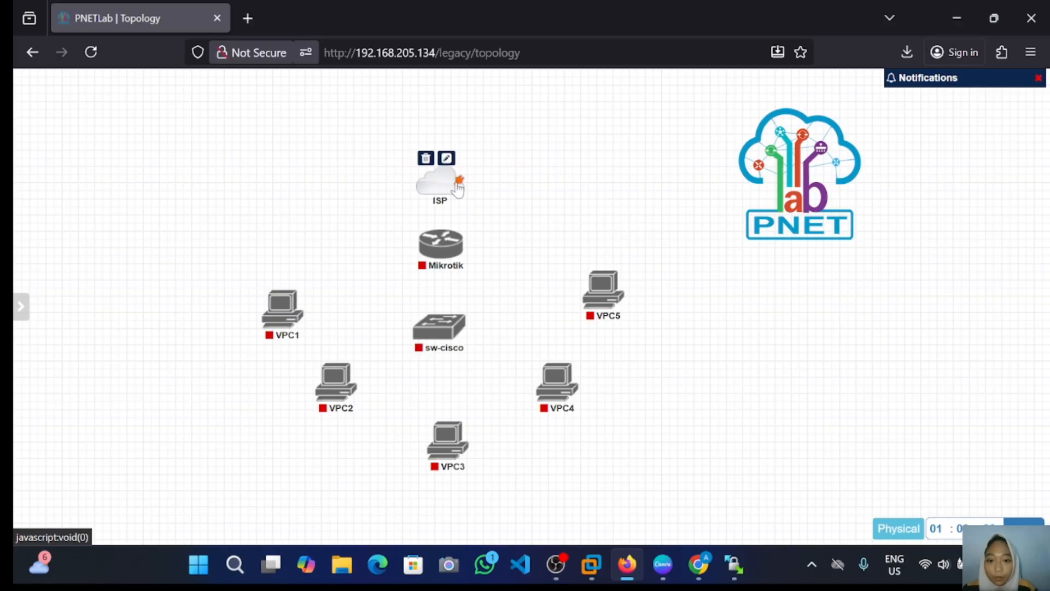
drag(458, 180, 443, 244)
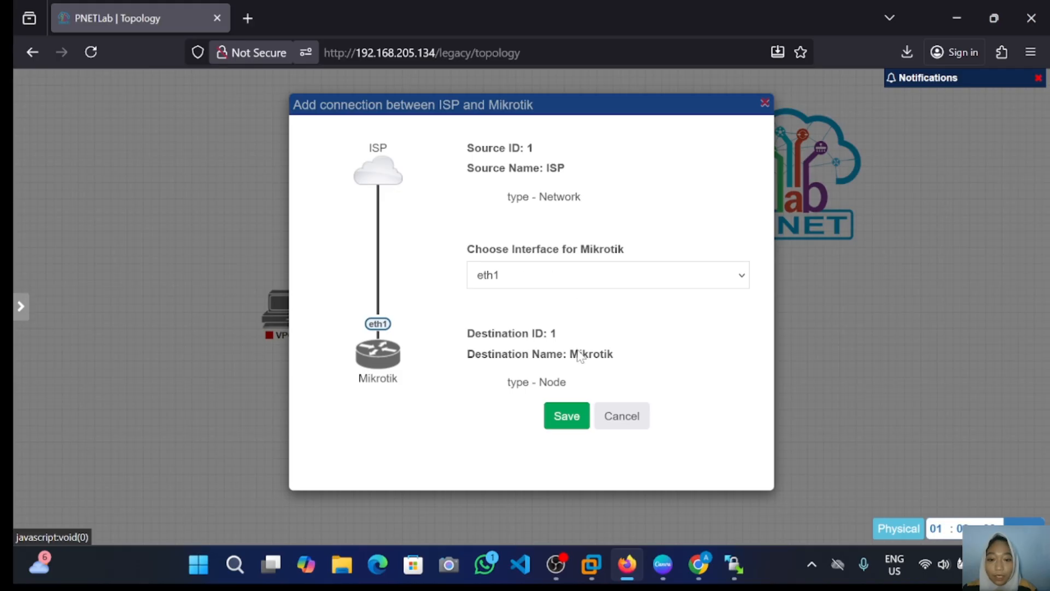
click(568, 417)
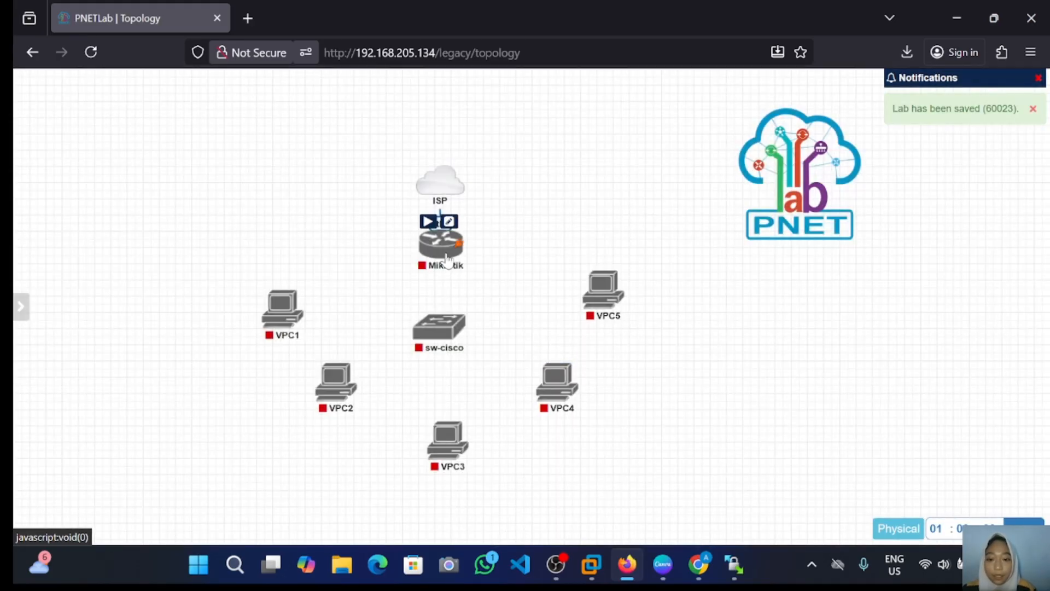
Step: Connect Mikrotik eth2 to sw-cisco port e0/0
drag(457, 245, 441, 332)
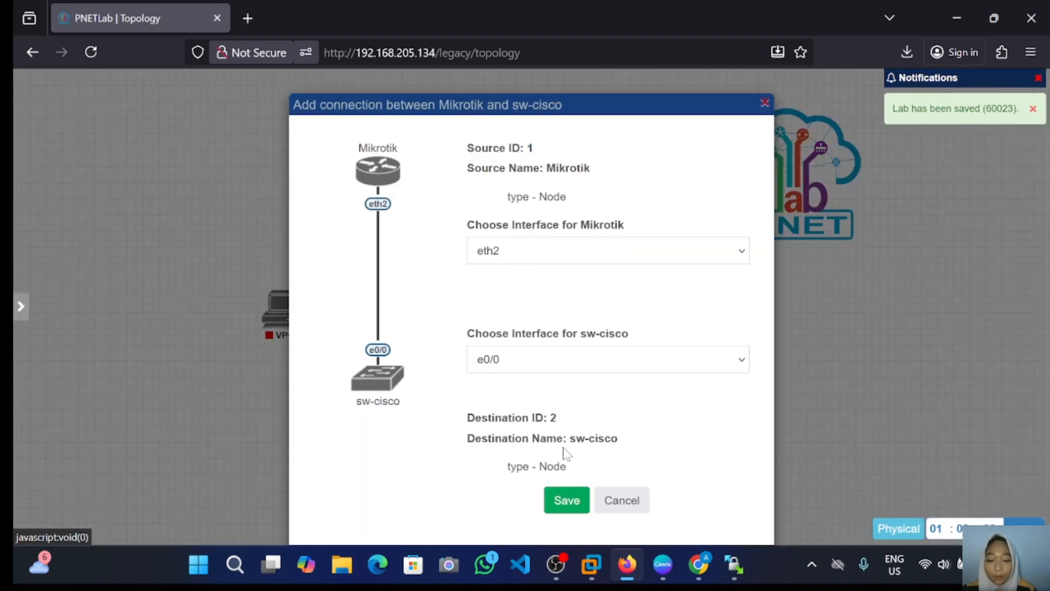
click(569, 501)
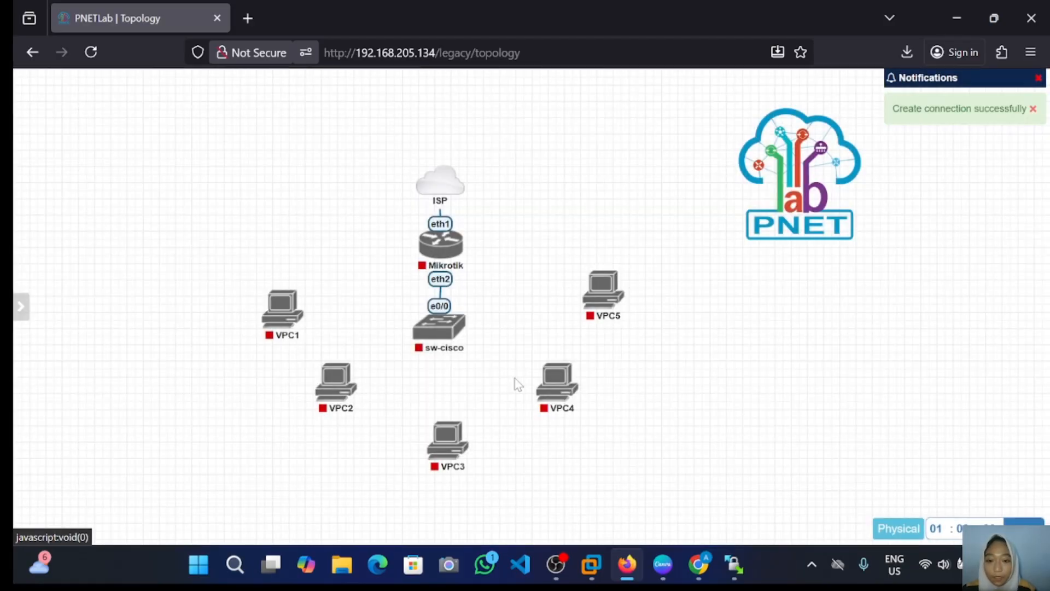
mouse_move(450, 360)
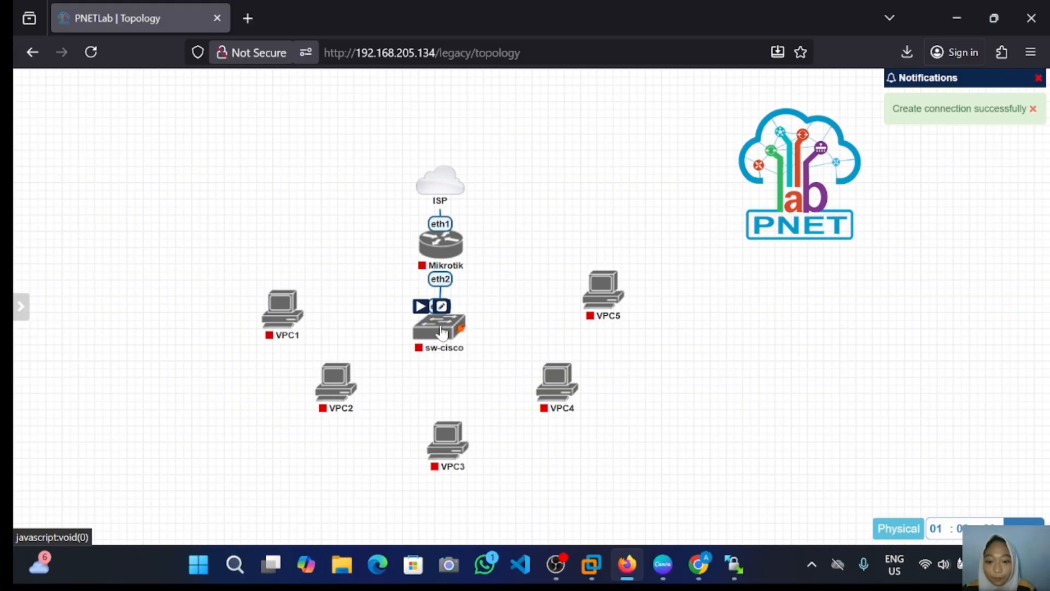
Step: Link sw-cisco ports e0/1–e0/3 to the virtual PCs' eth0 interfaces
drag(442, 331, 284, 311)
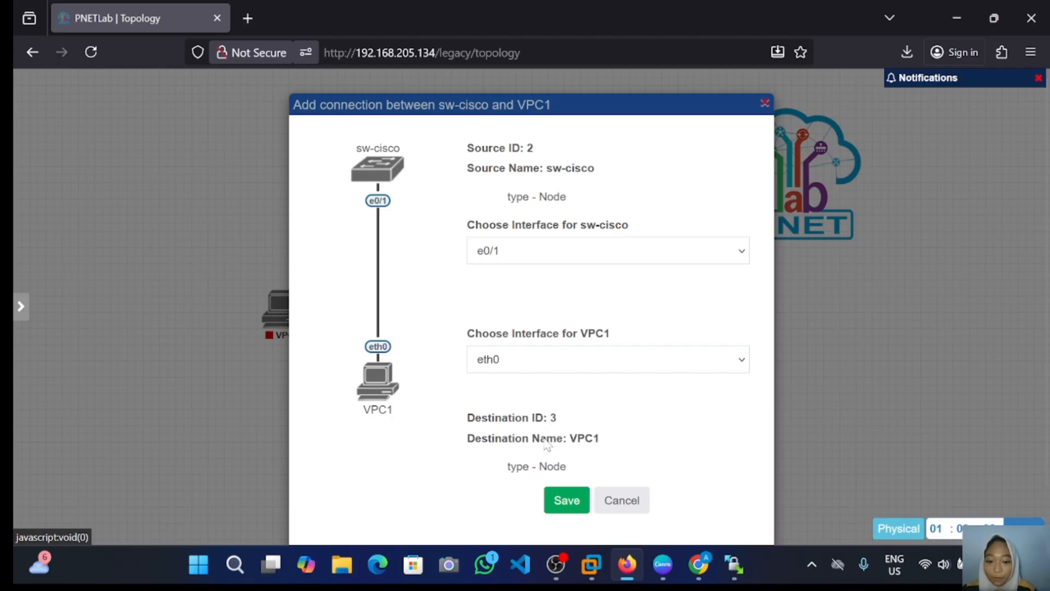
click(567, 499)
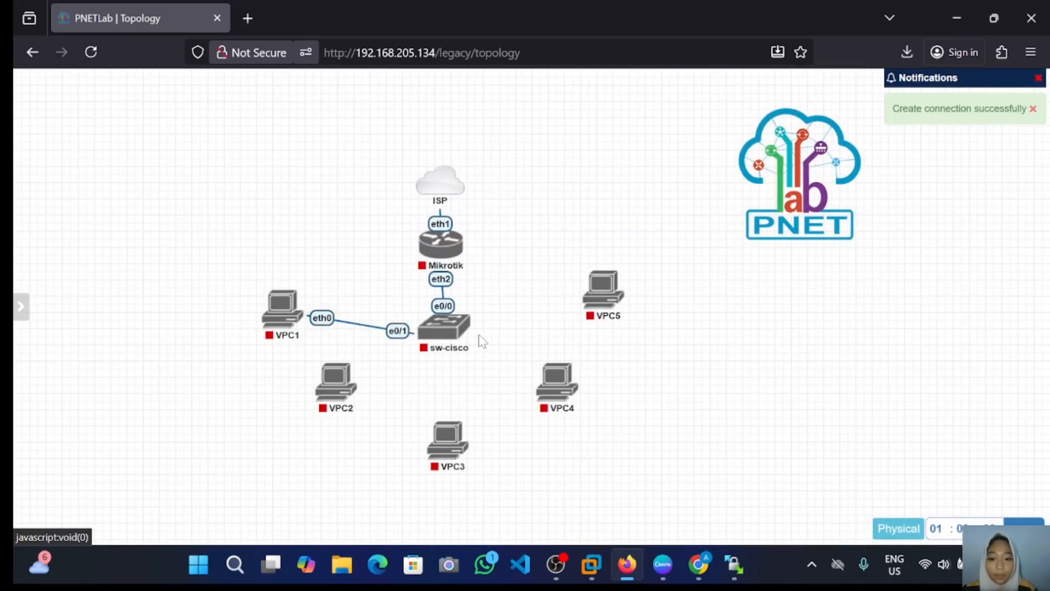
drag(429, 304, 336, 383)
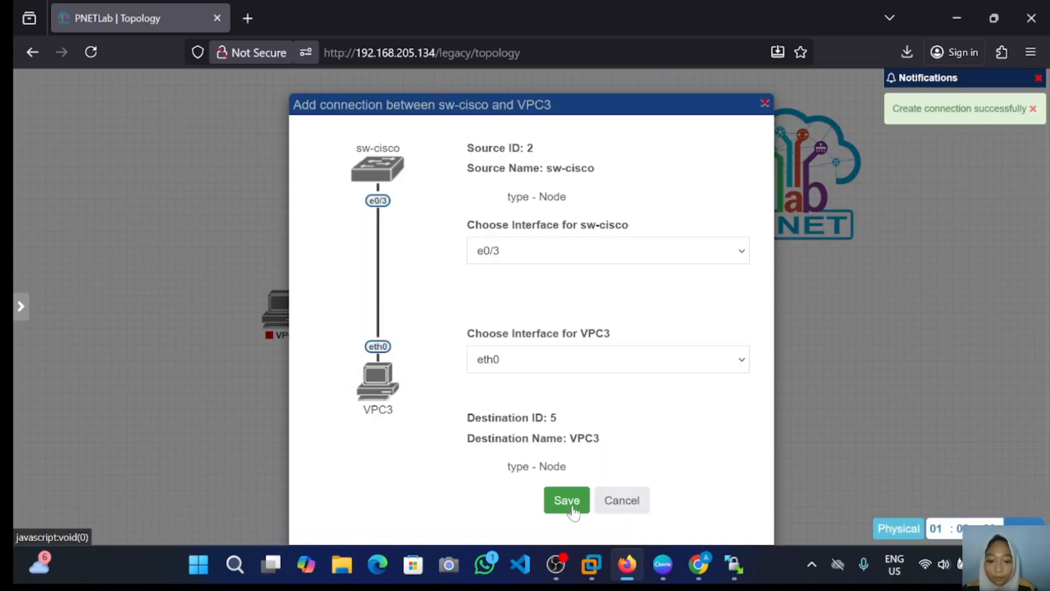
click(573, 513)
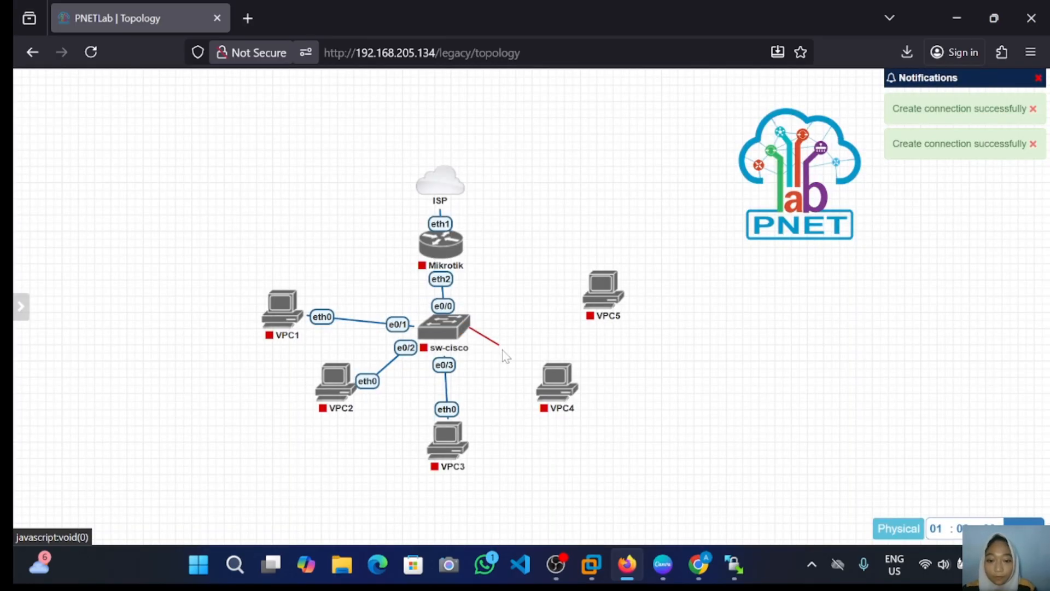
Step: Try linking sw-cisco to VPC4, then cancel after the Interface is exhausted error
drag(504, 351, 556, 377)
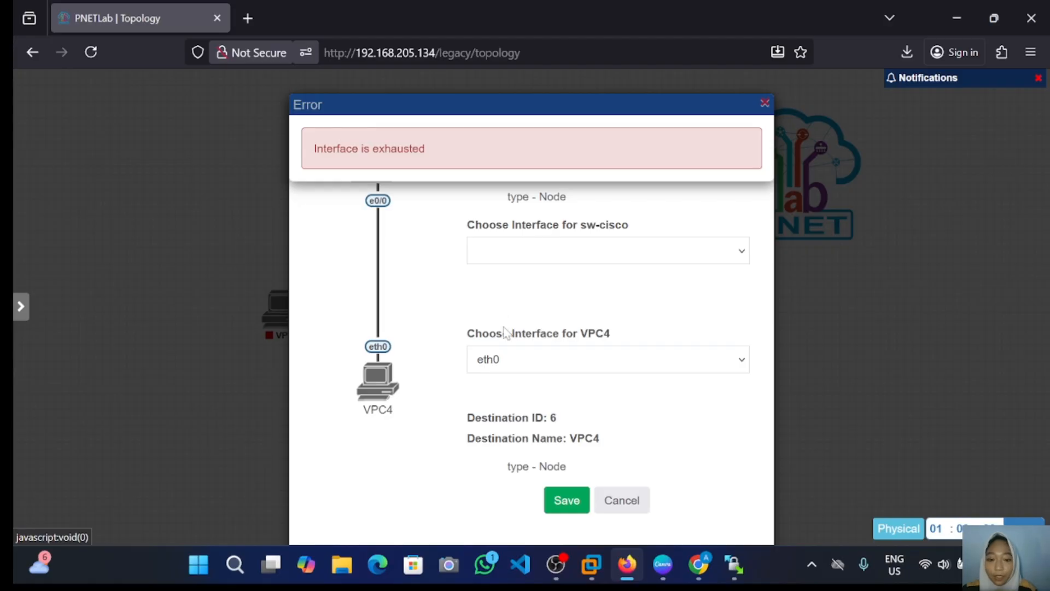
click(629, 508)
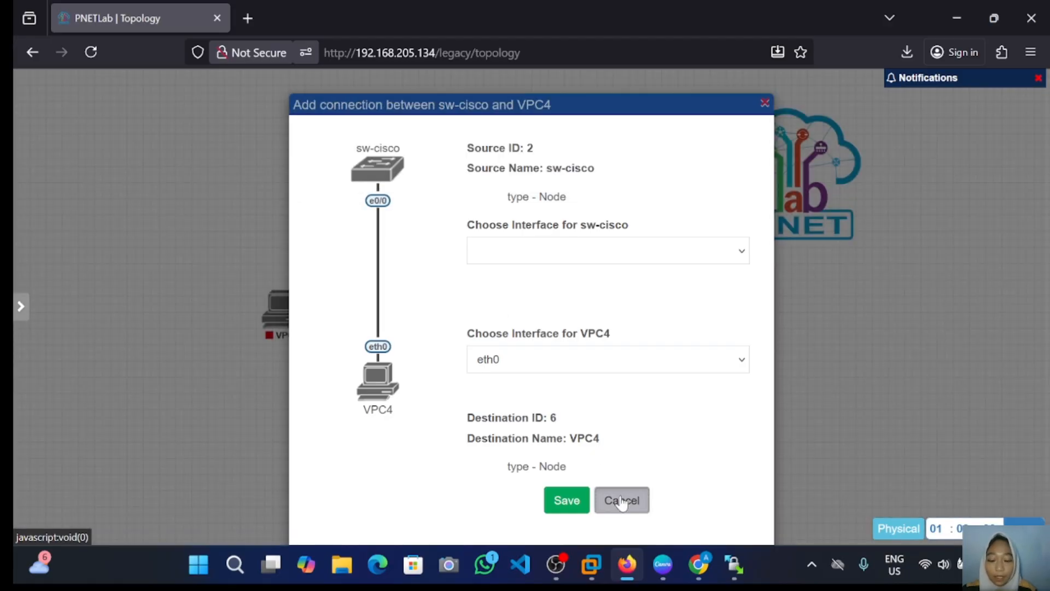
click(620, 499)
Step: Edit sw-cisco's node settings, set Ethernet to 6, and save the node
mouse_move(454, 327)
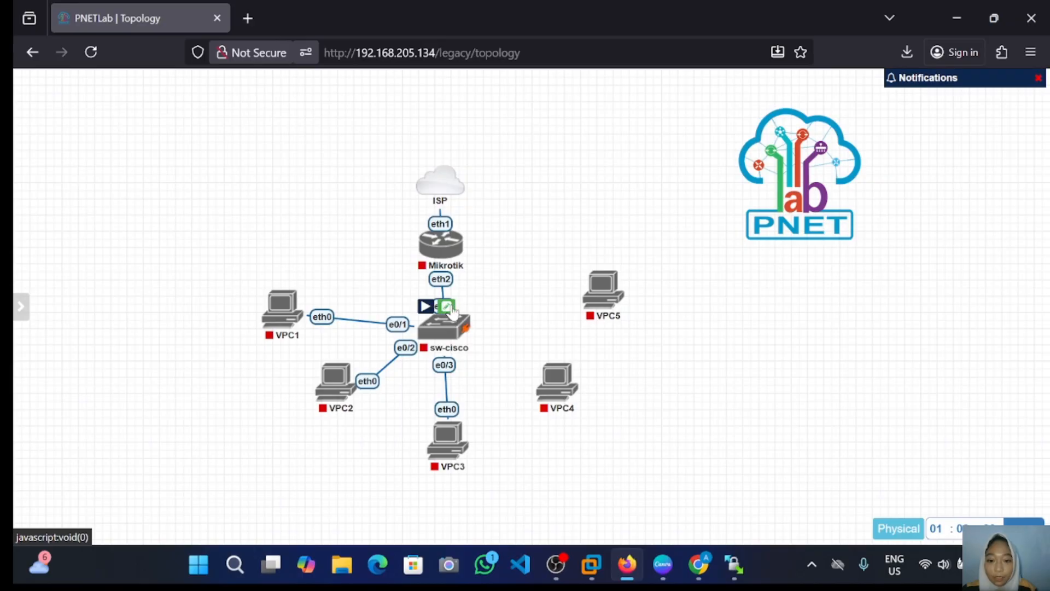
click(448, 307)
scroll(453, 310, down, 3)
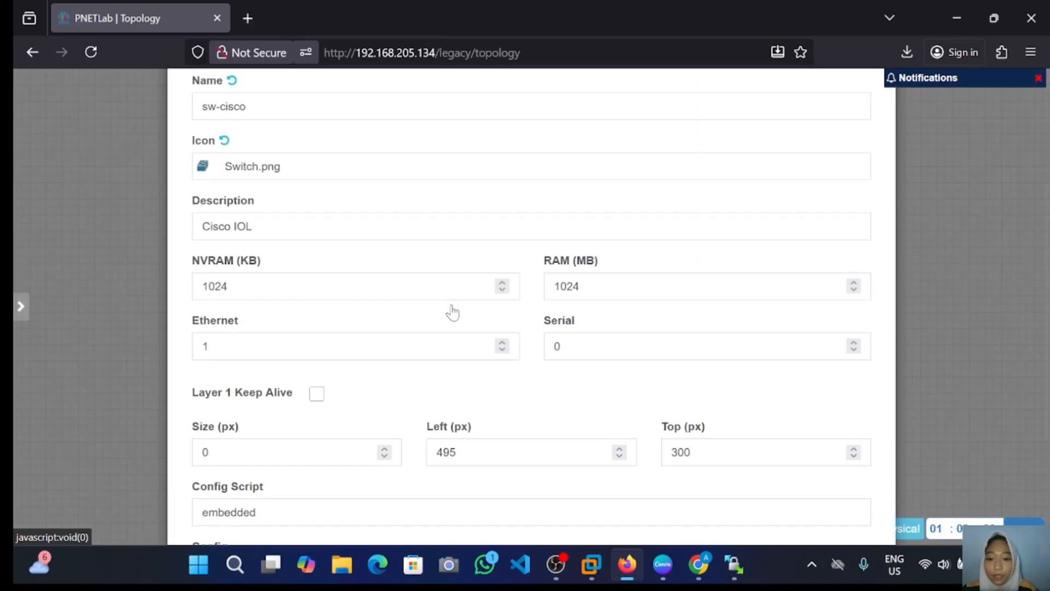
click(502, 348)
double_click(501, 350)
click(502, 341)
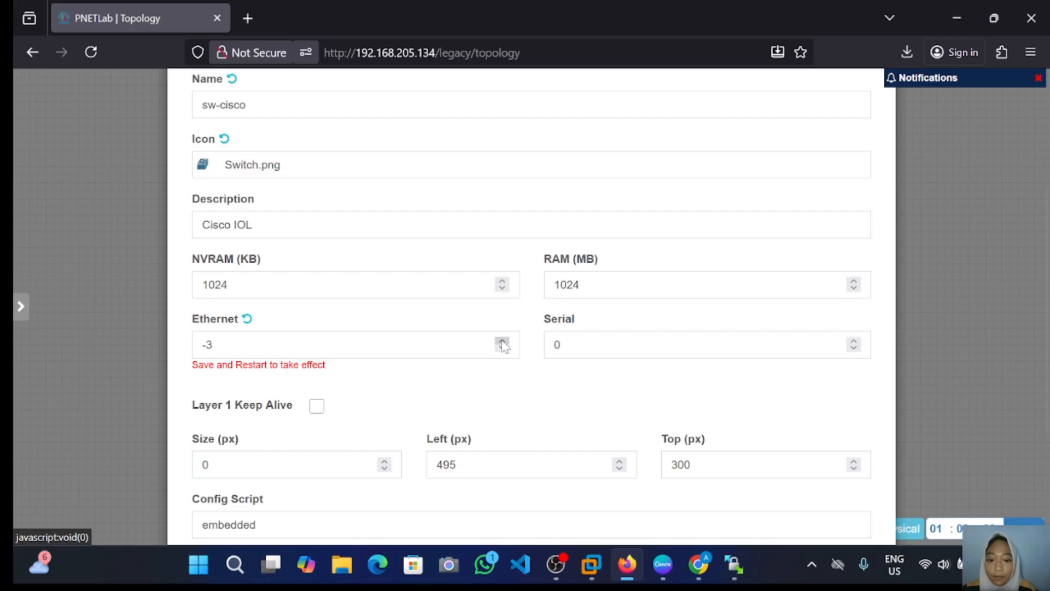
click(501, 340)
triple_click(501, 341)
double_click(502, 341)
double_click(502, 341)
scroll(525, 415, down, 3)
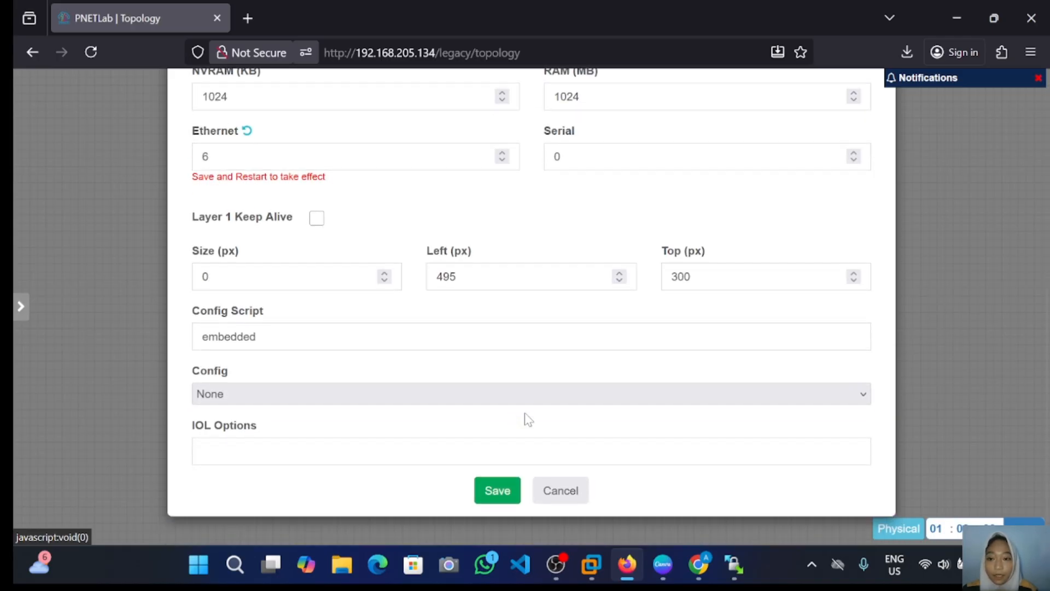
click(499, 495)
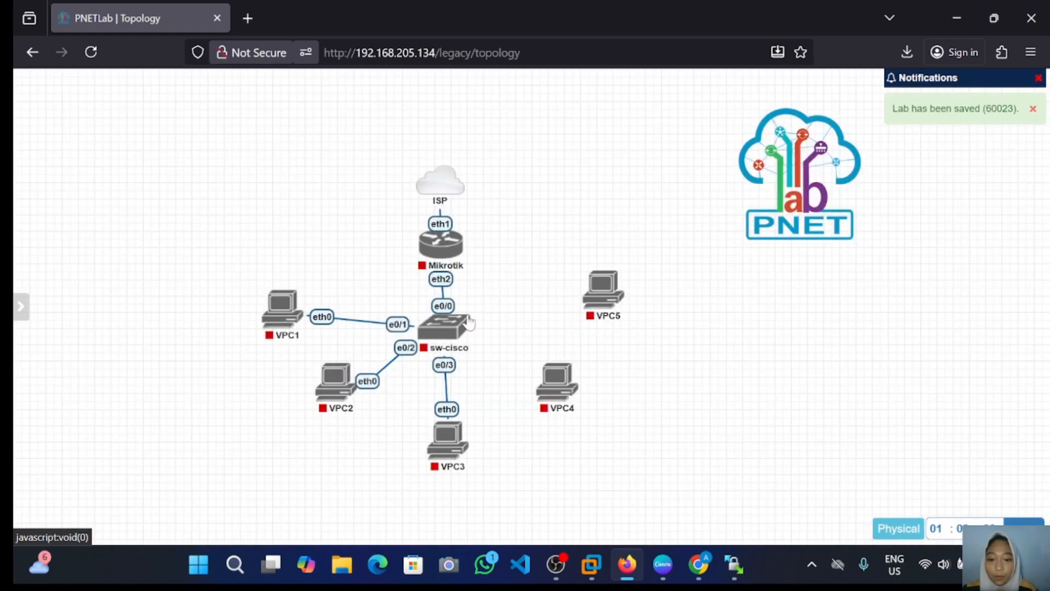
Step: Link sw-cisco e1/0 to VPC4 and e1/1 to VPC5, saving each connection
mouse_move(468, 331)
drag(467, 331, 553, 382)
click(568, 503)
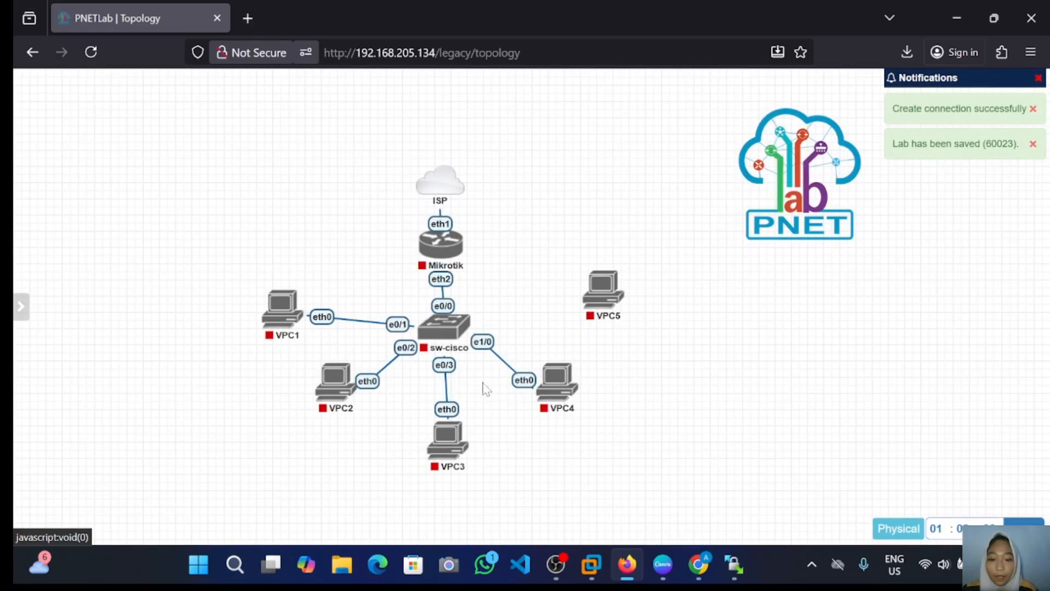
mouse_move(468, 331)
drag(467, 331, 603, 292)
click(558, 508)
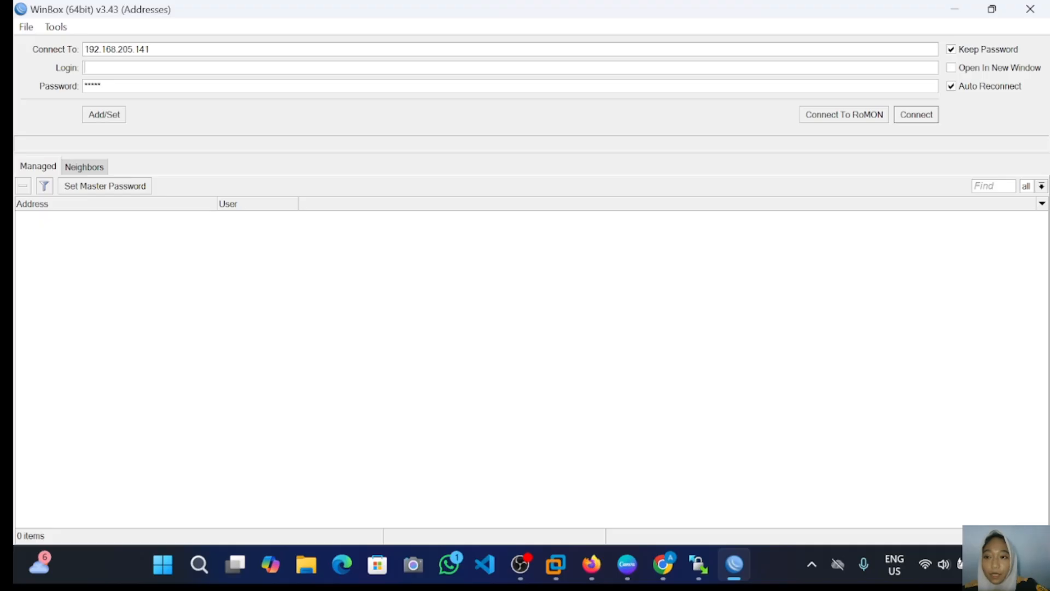
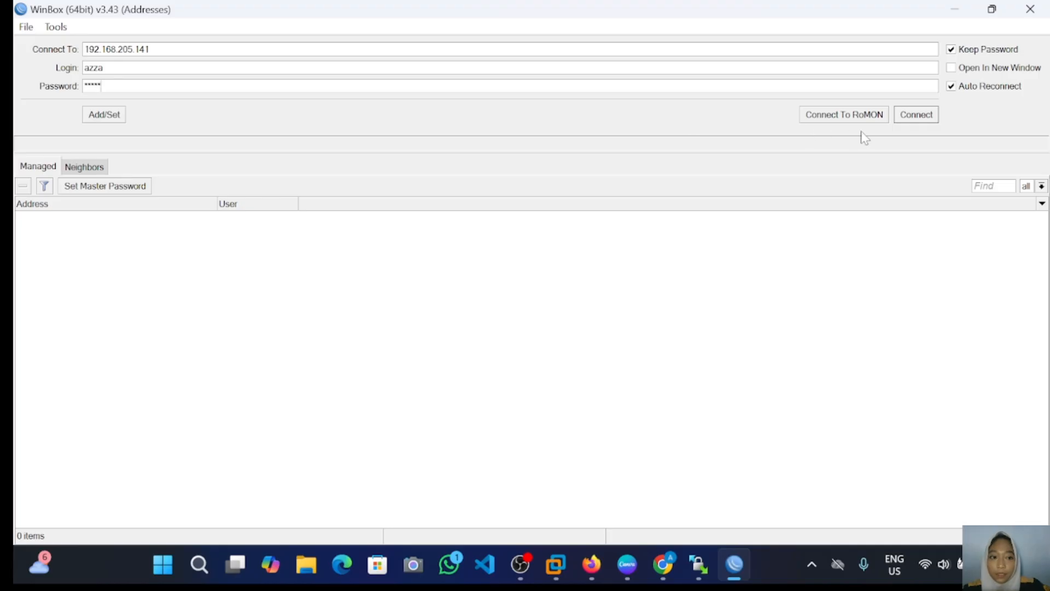
Step: Enter the router's password and connect WinBox to 192.168.205.141
click(922, 121)
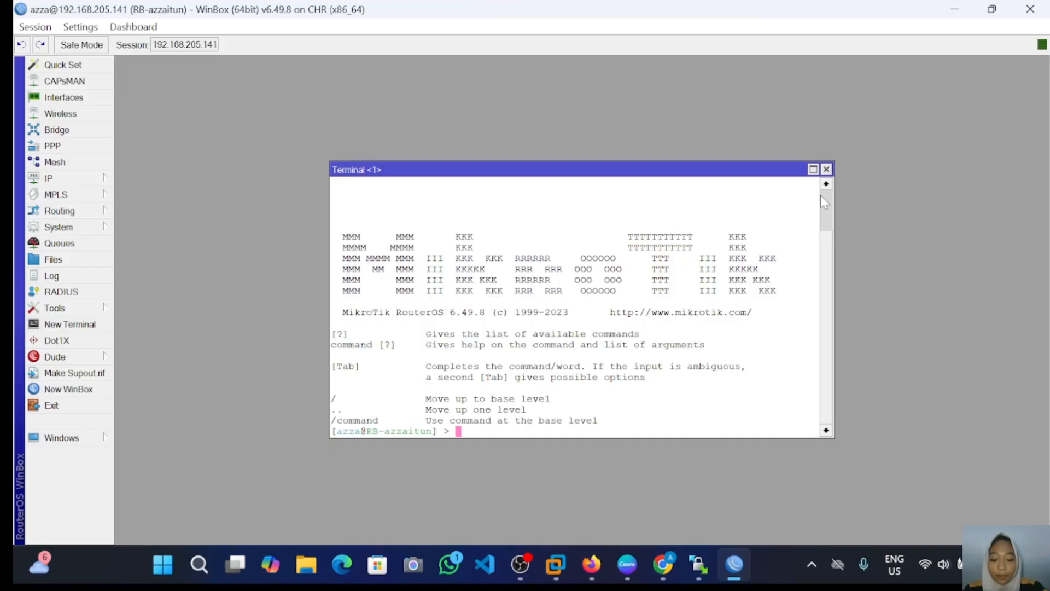
Step: List DHCP clients with ip dhcp-client print and enter the dhcp-client command level
text(ip dhcp-client print)
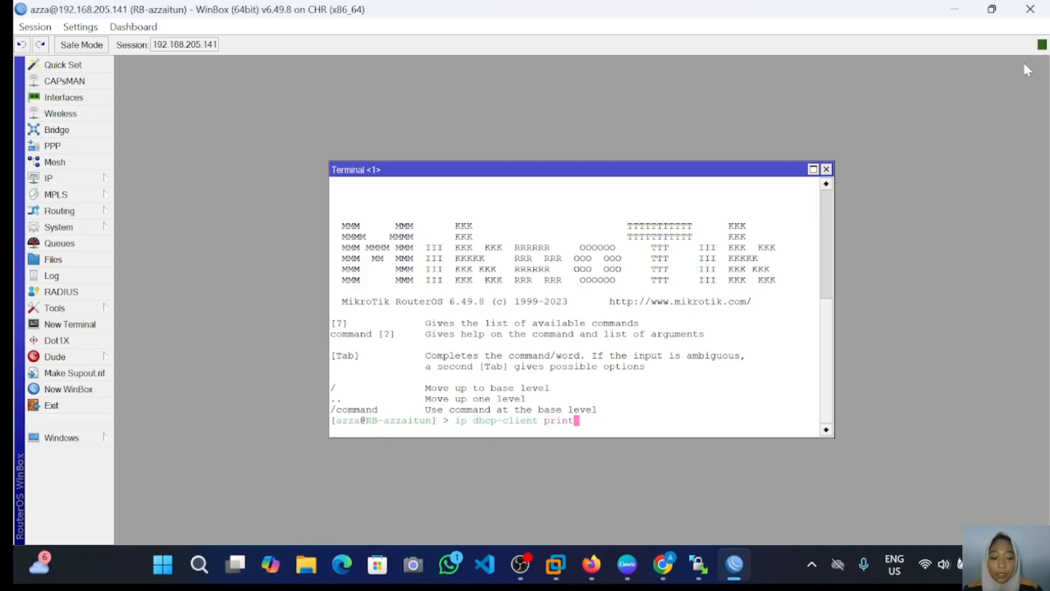
key(Return)
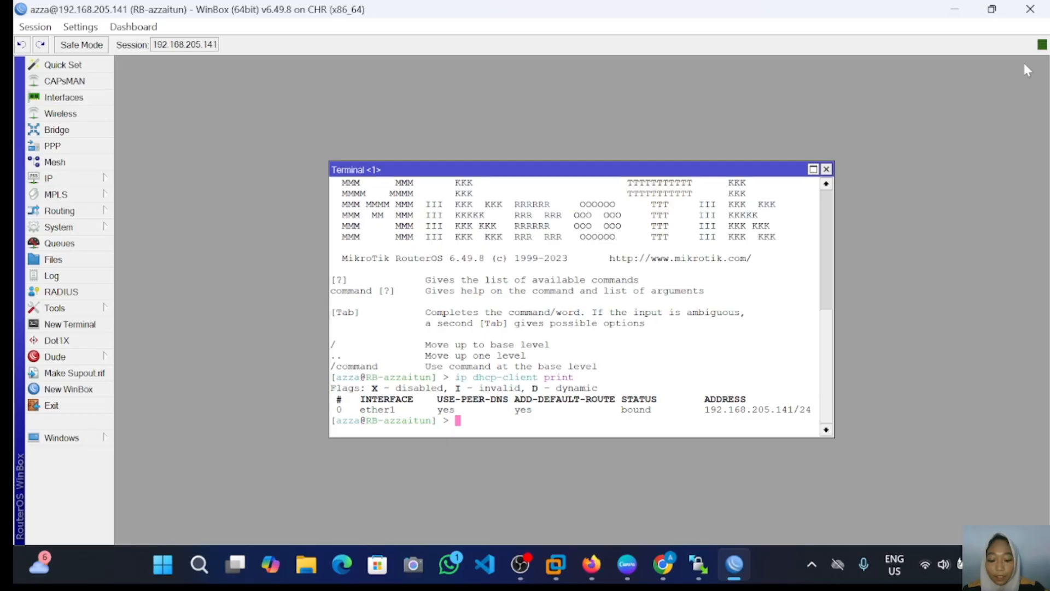
text(ip )
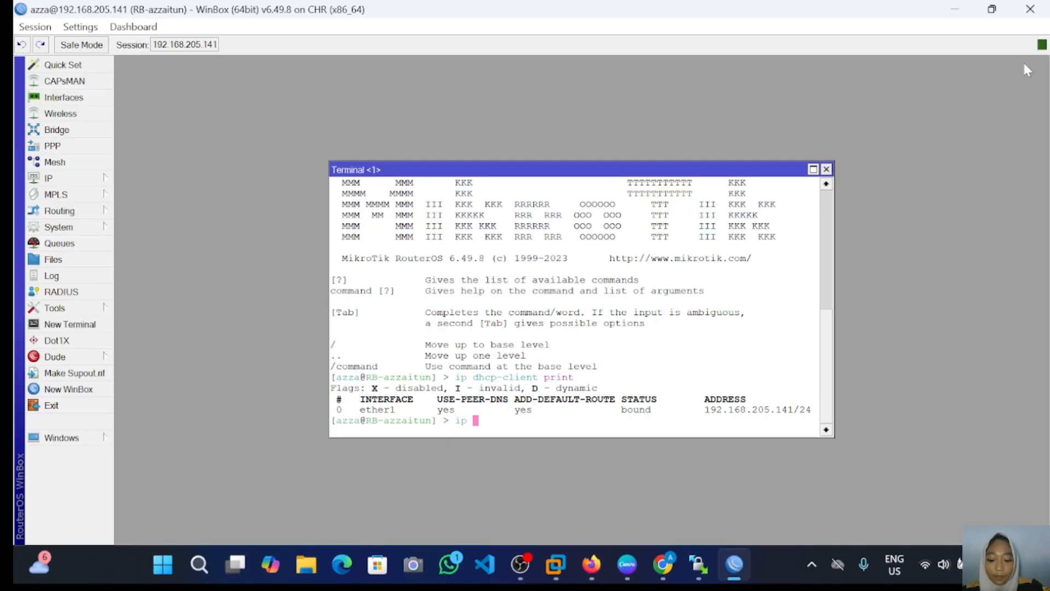
text(dhc)
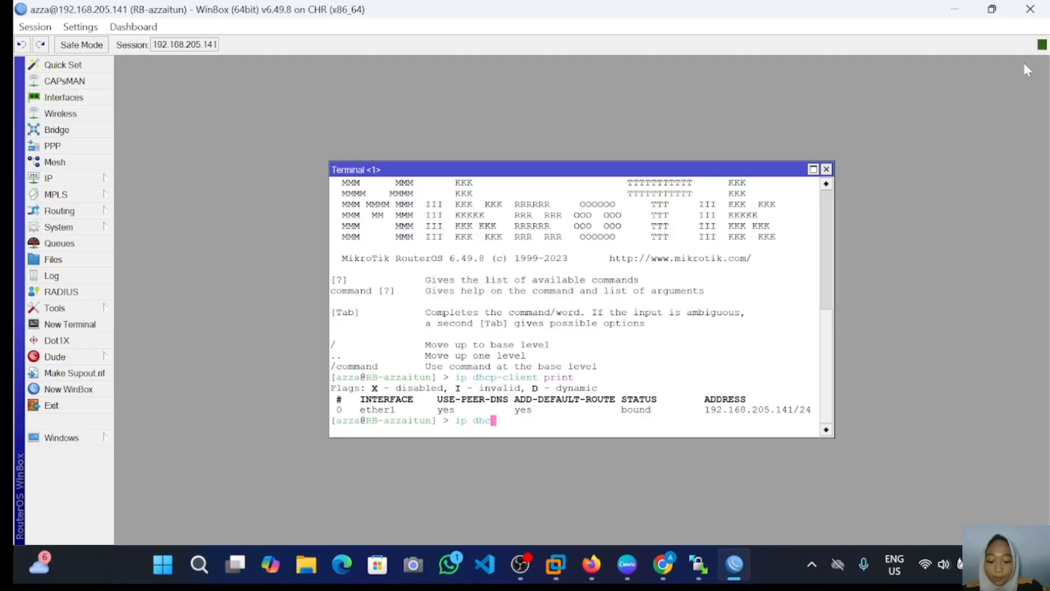
text(p-c)
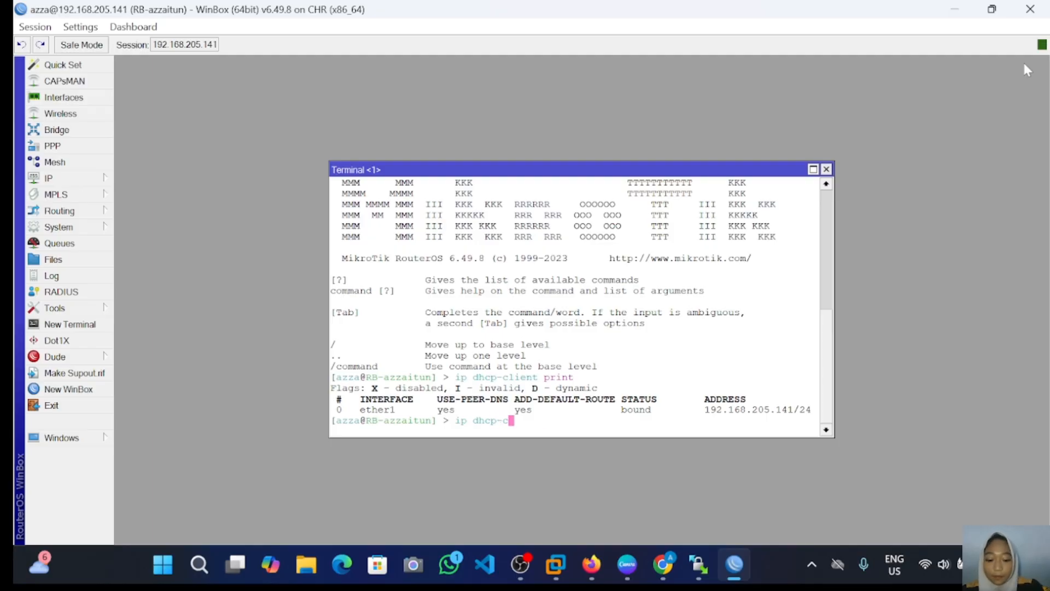
key(Tab)
key(Return)
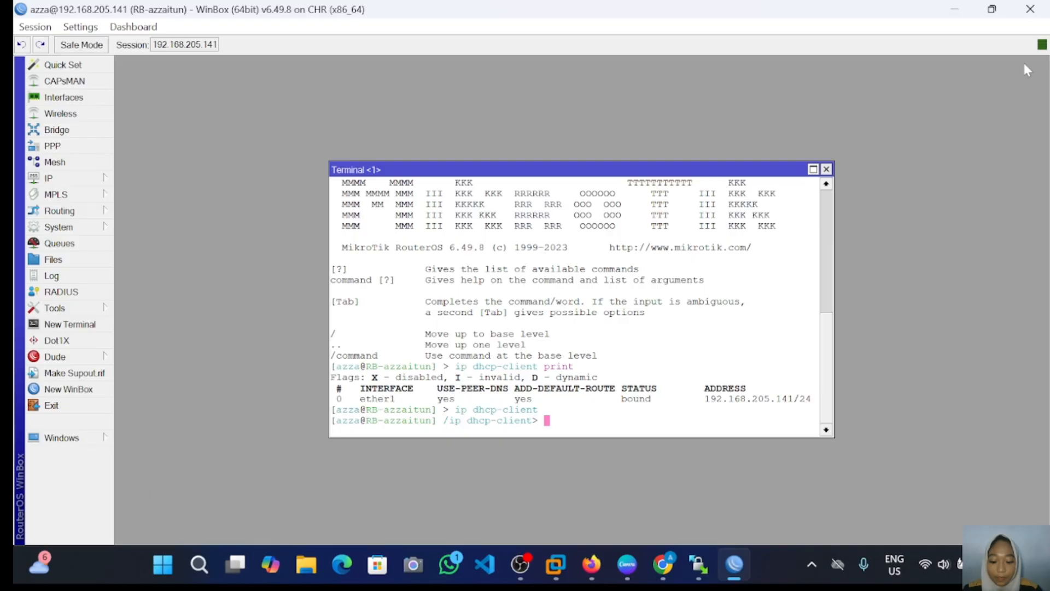
Step: Print the ether1 client details: 192.168.205.141/24, gateway and DNS 192.168.205.2
text(print)
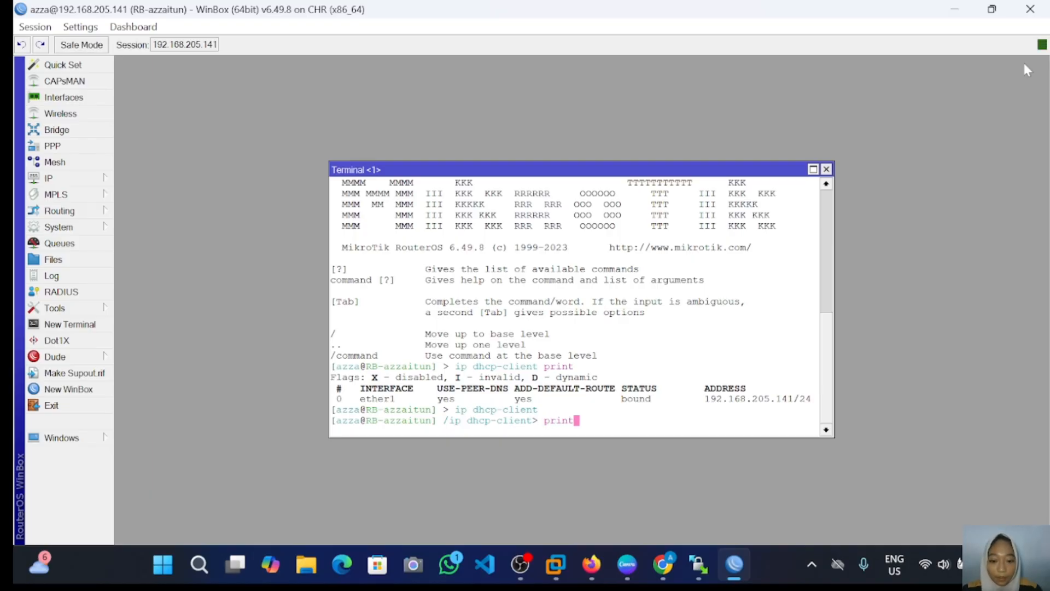
key(Return)
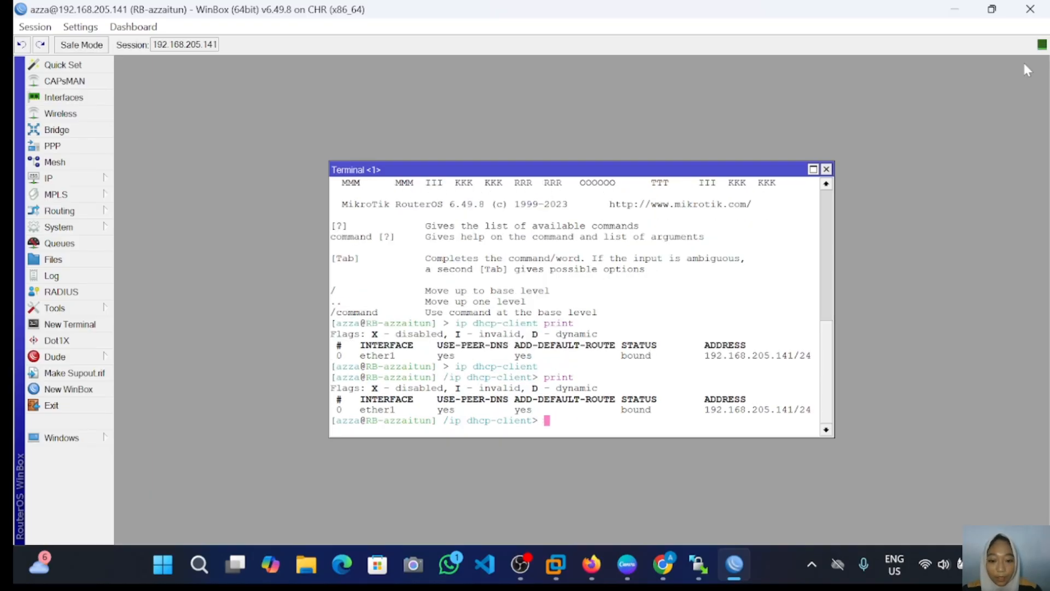
text(print)
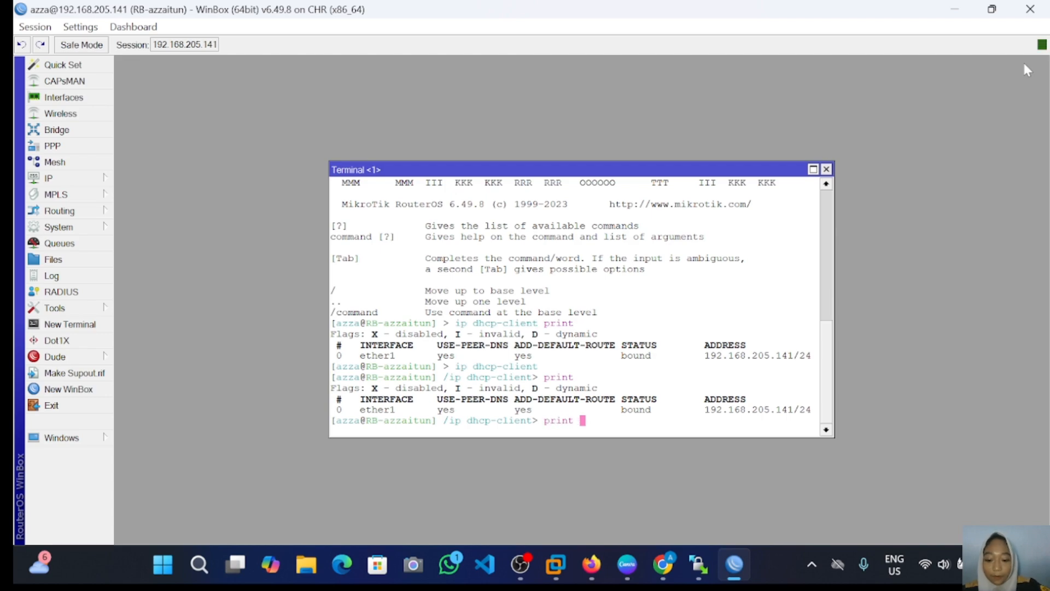
text( detail)
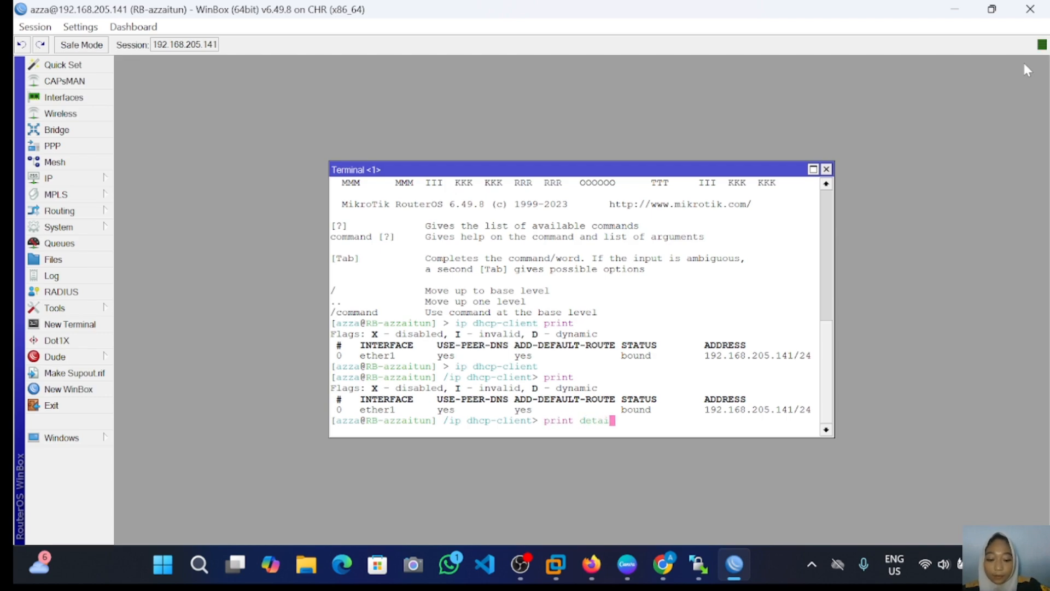
text(s)
key(Return)
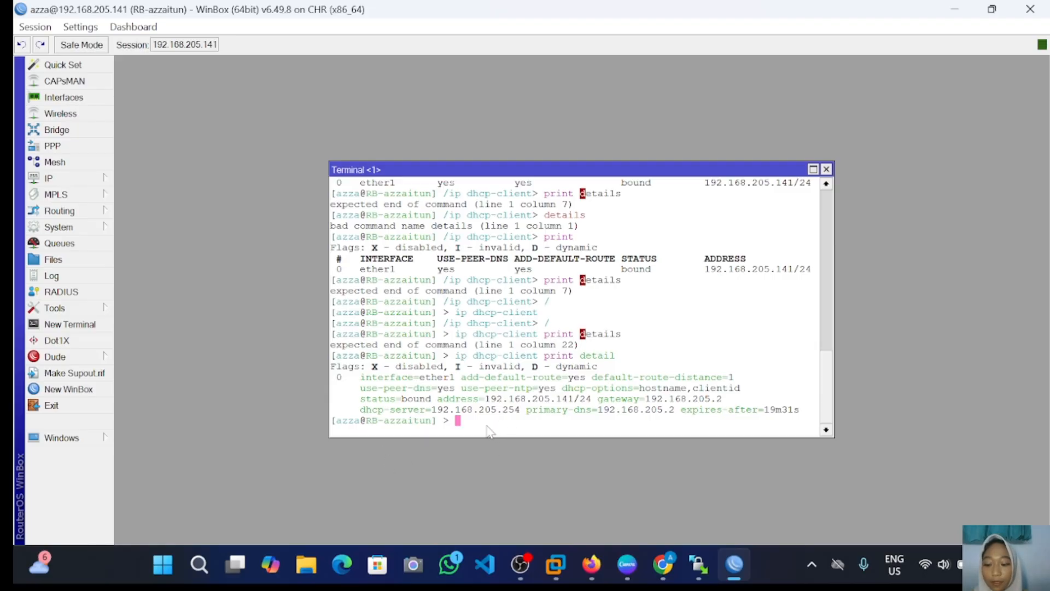
Step: List the router's DHCP clients with ip dhcp-client print
text(print)
key(Return)
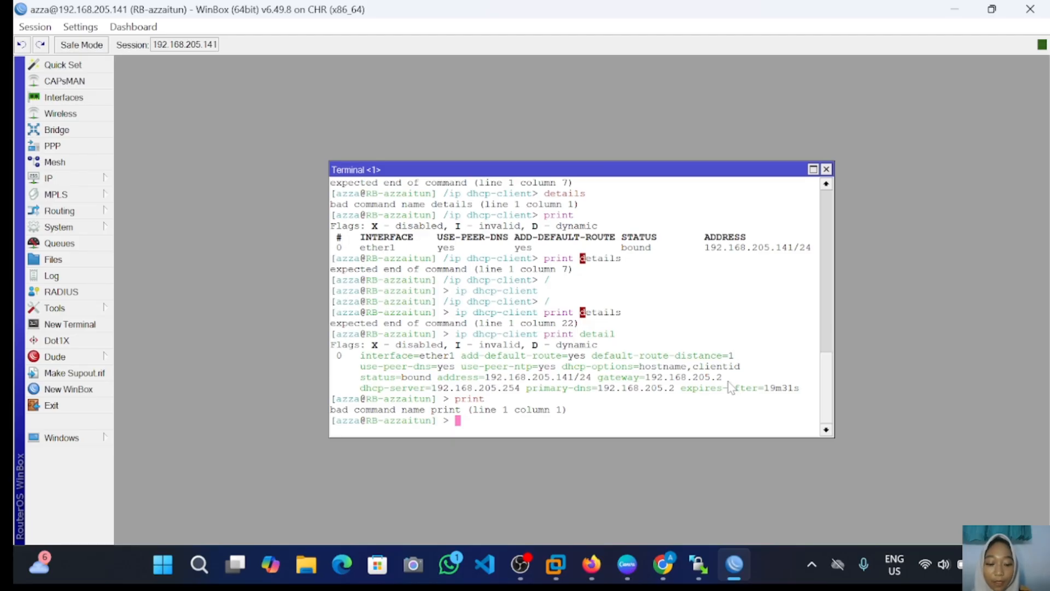
text(ip )
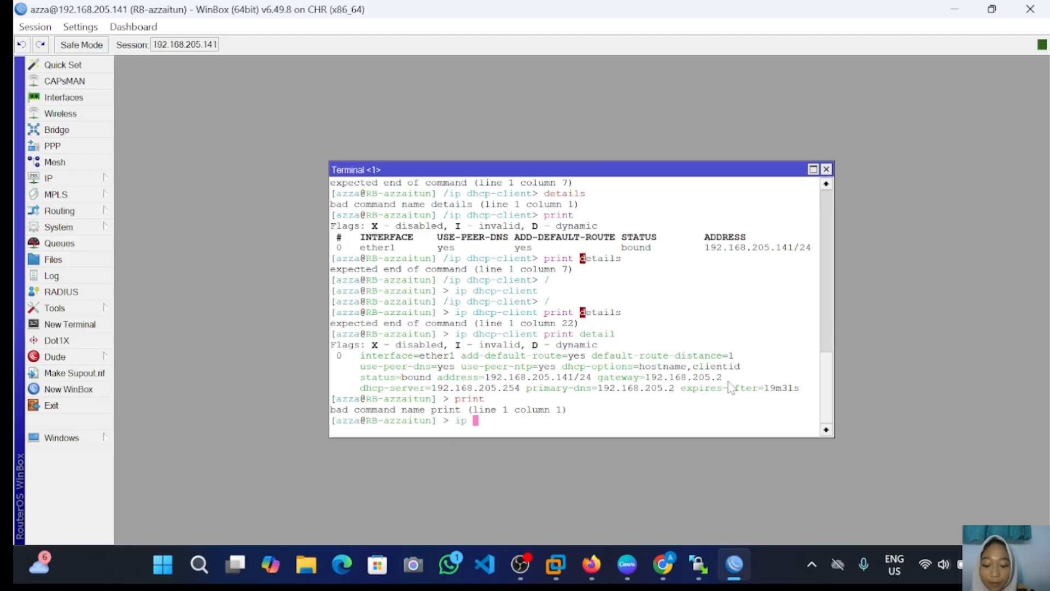
text(dhcp-)
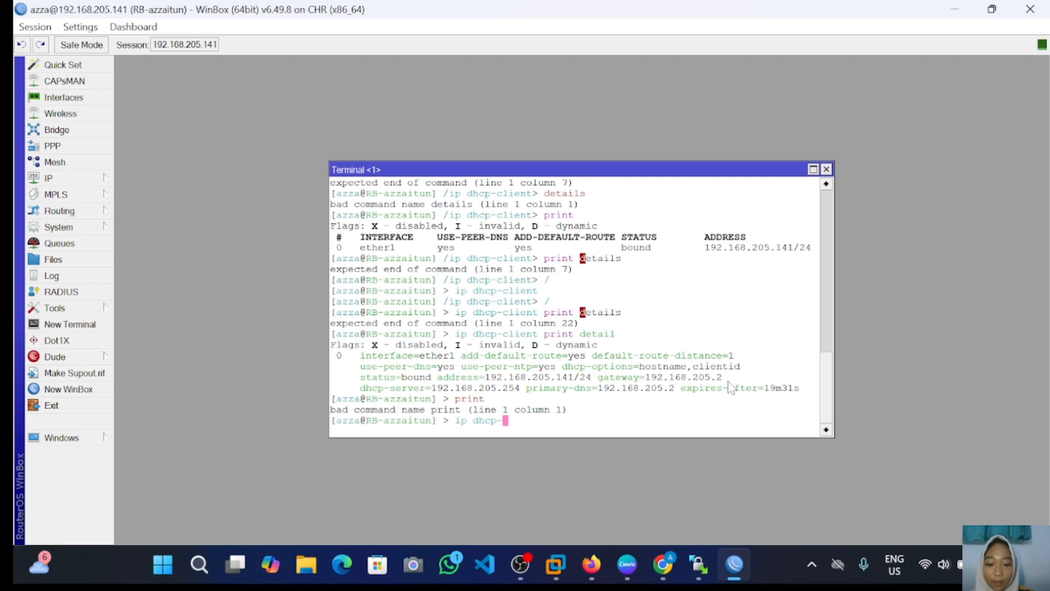
text(clie)
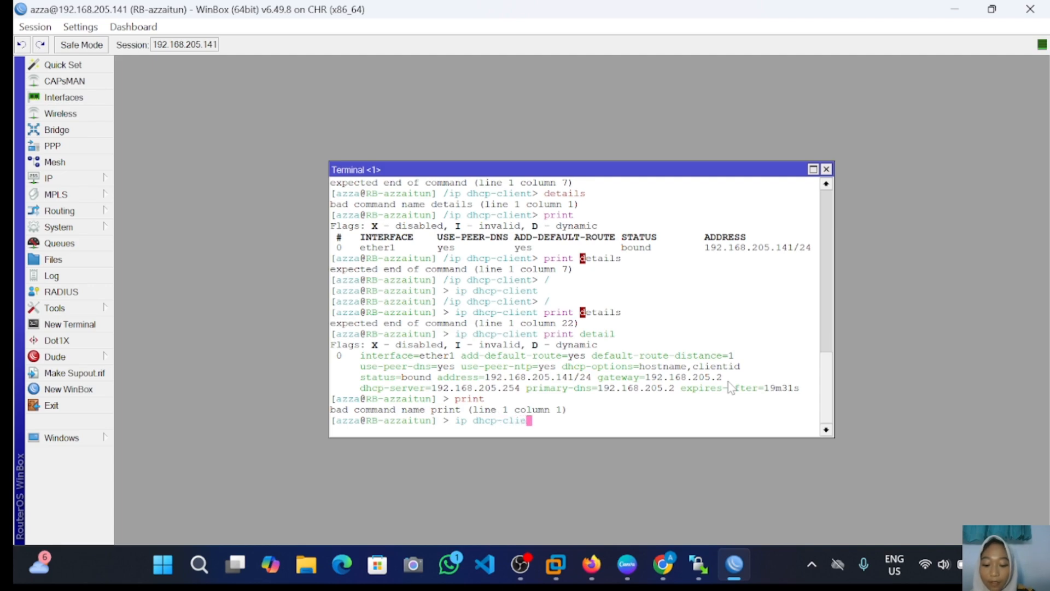
text(nt )
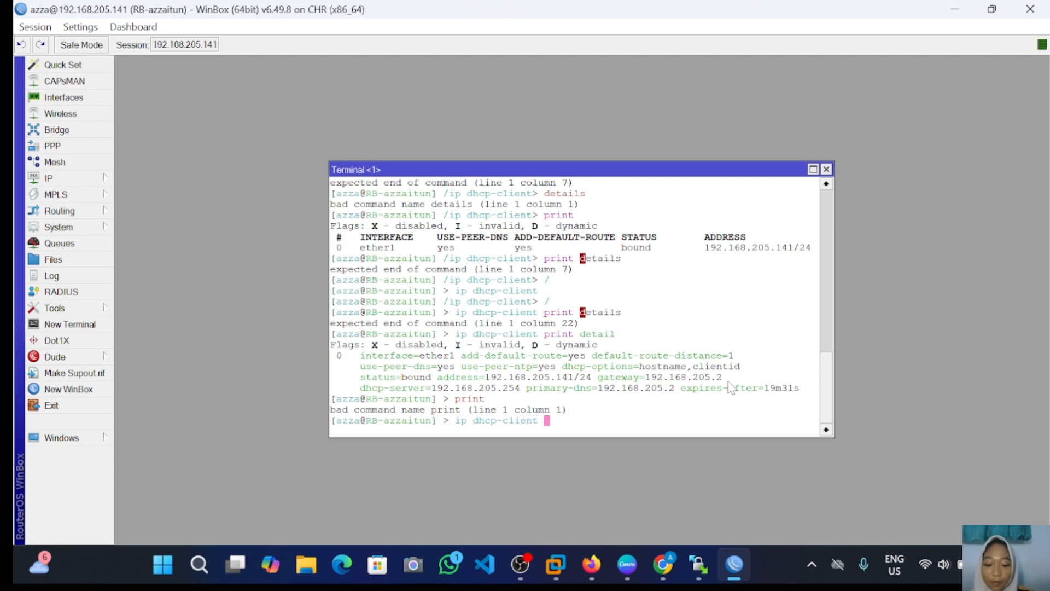
text(print)
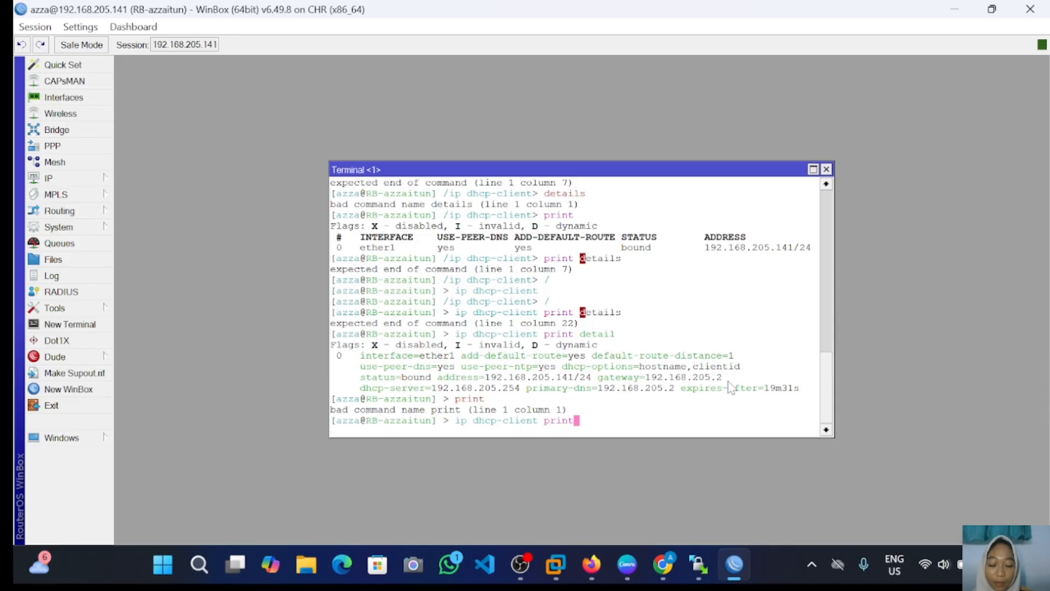
key(Return)
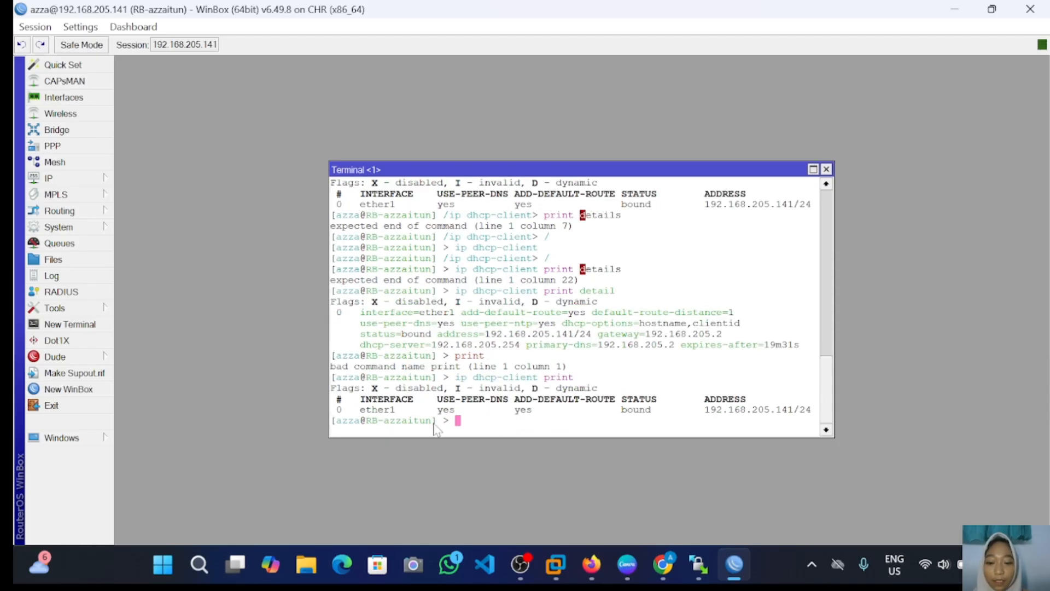
Step: Remove the ether1 DHCP client with ip dhcp-client remove number=0
text(r)
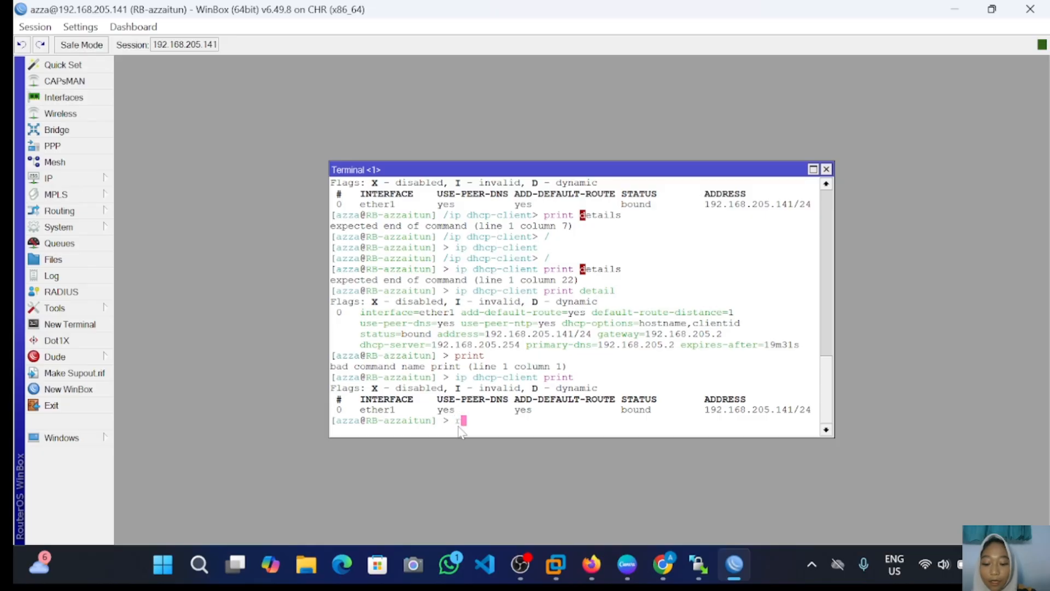
text(emo)
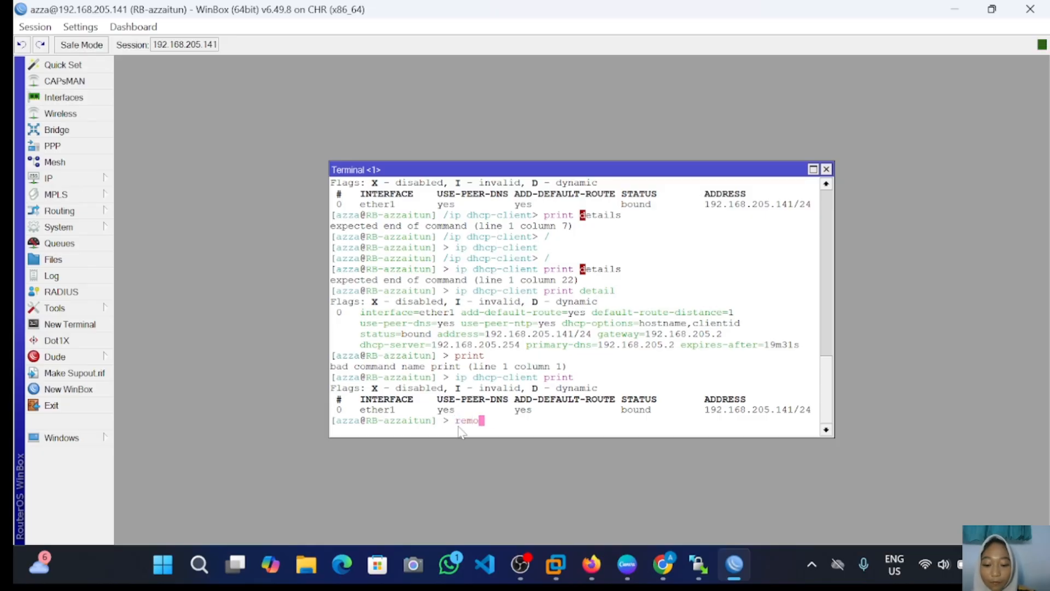
text(ve number)
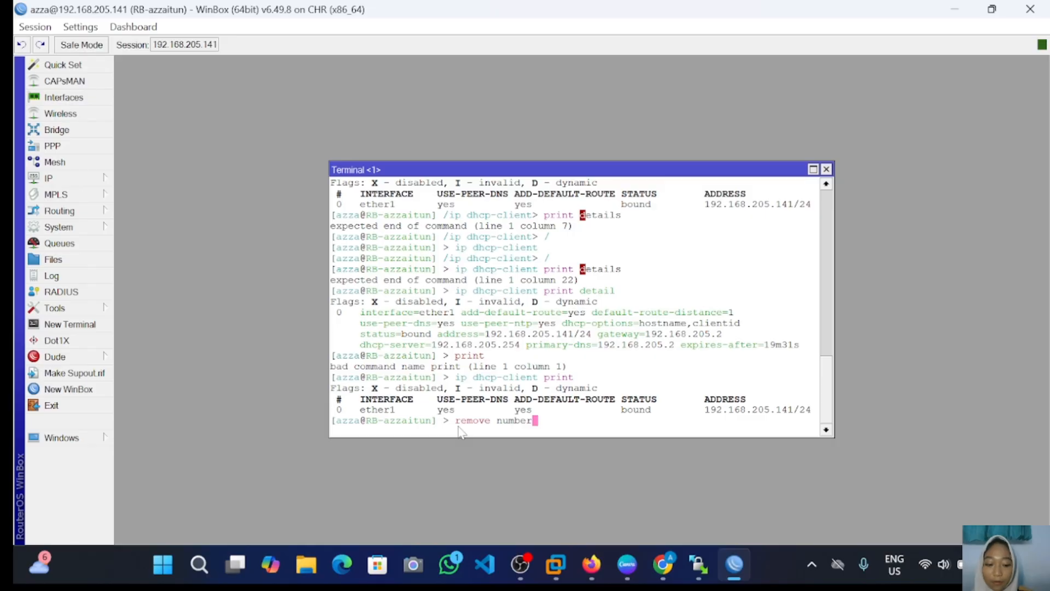
text(=0)
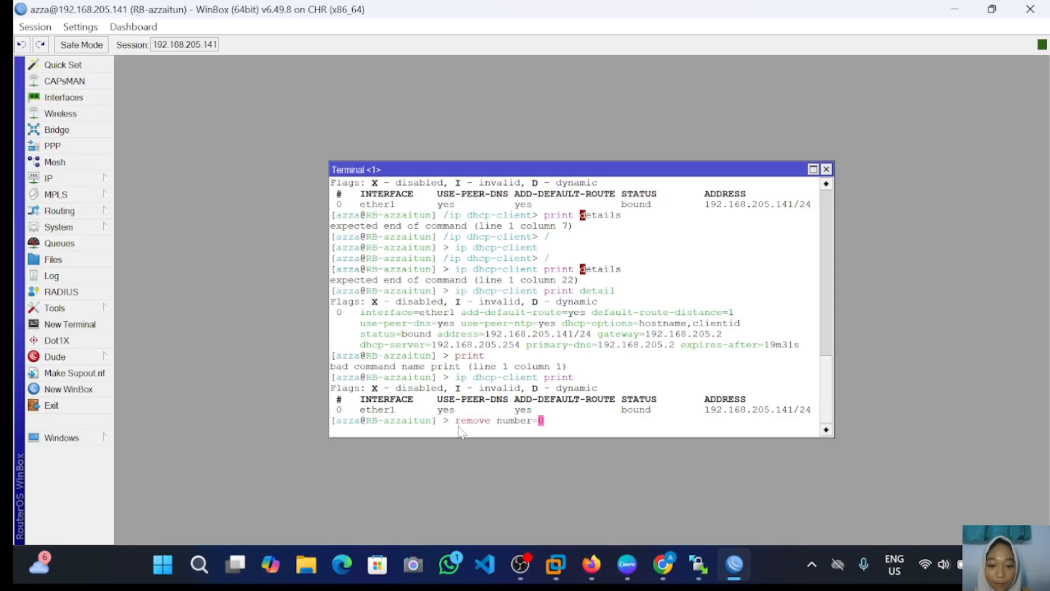
key(ctrl+Left)
key(ctrl+Left)
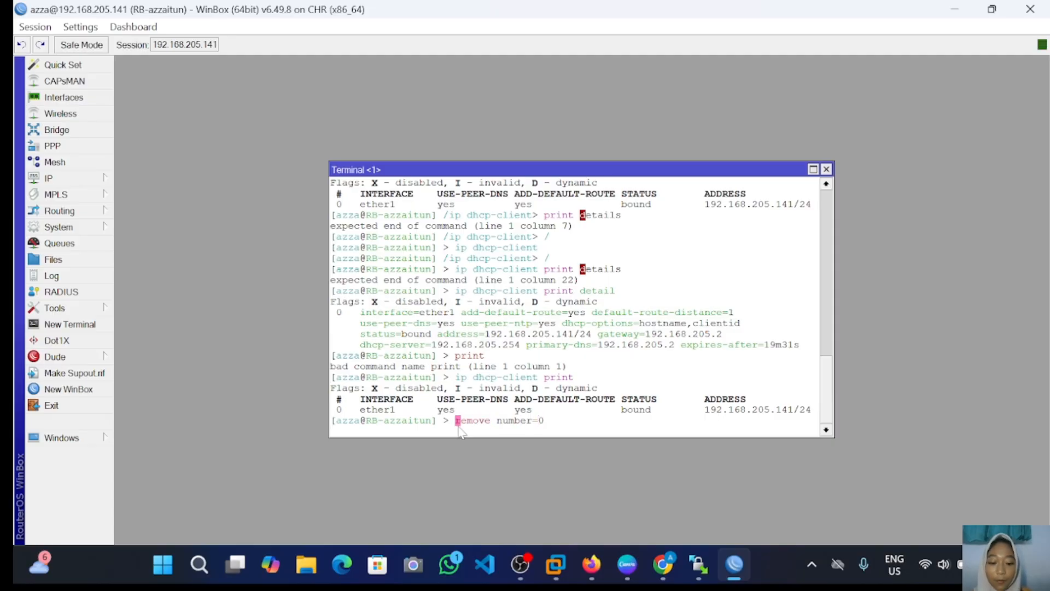
text(ip a)
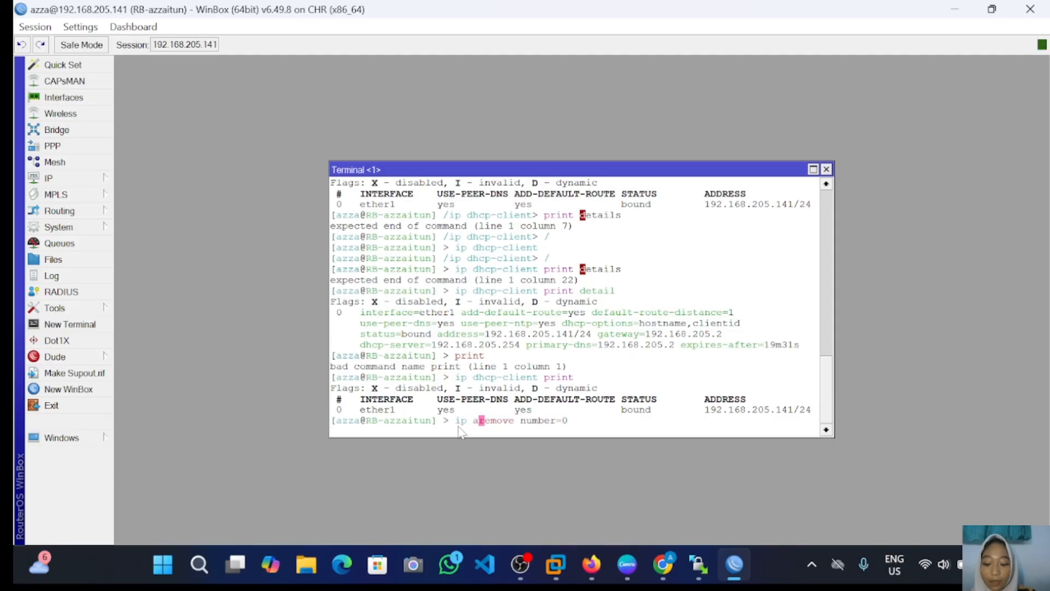
key(BackSpace)
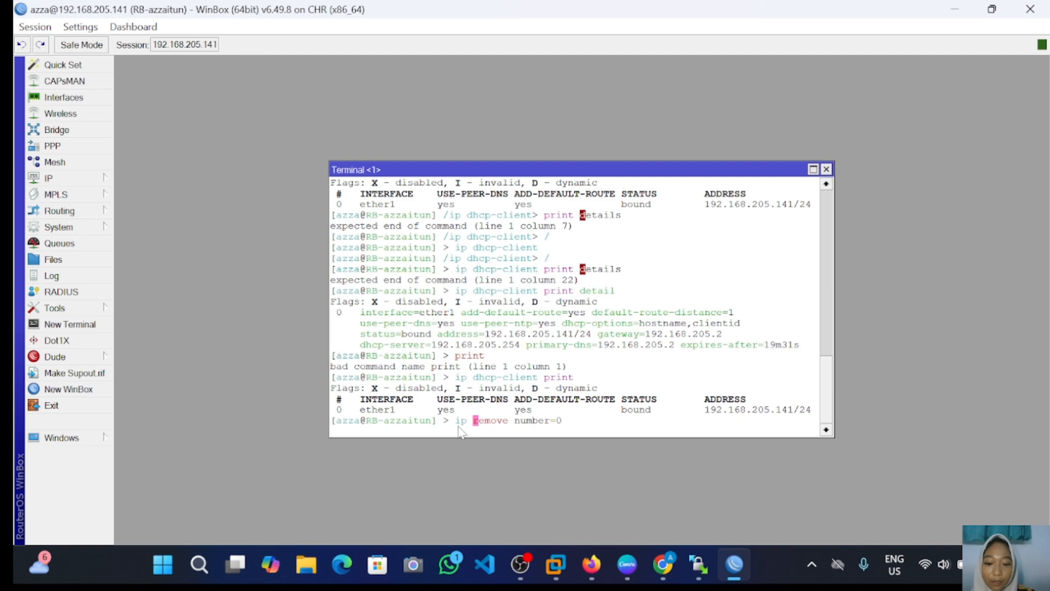
text(dhcp)
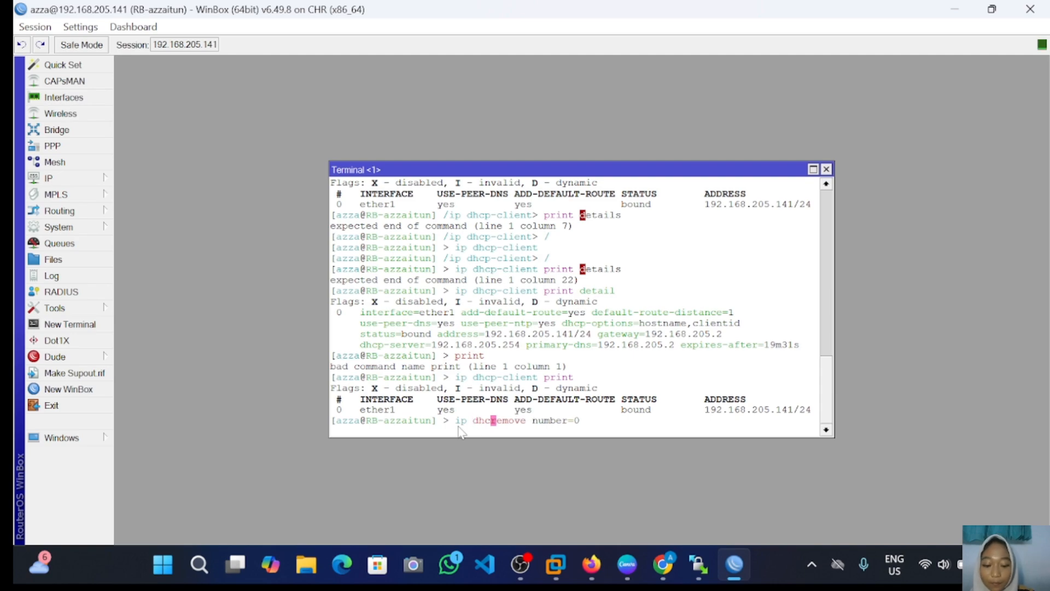
text(-)
text(clien)
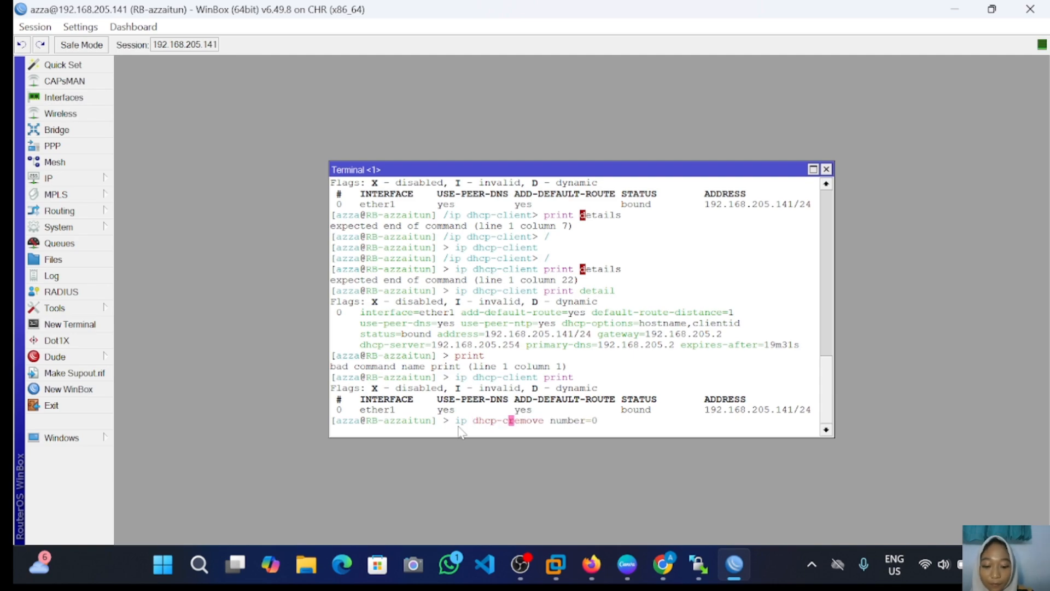
text(t)
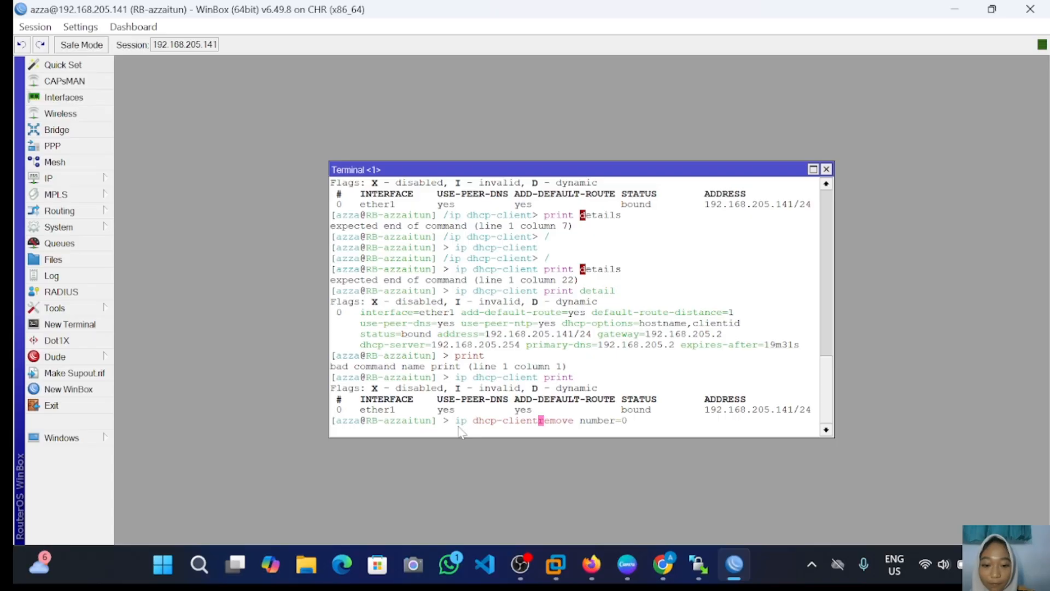
key(Return)
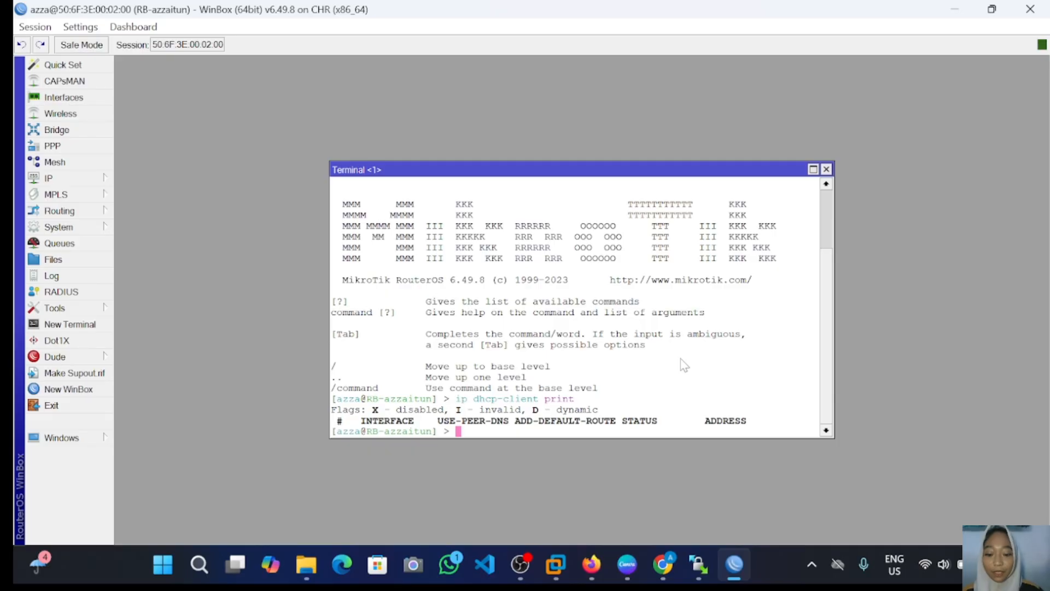
Step: Run 'ip dhcp-client add interface=ether1 disabled=no' to re-create the ether1 DHCP client
text(ip d)
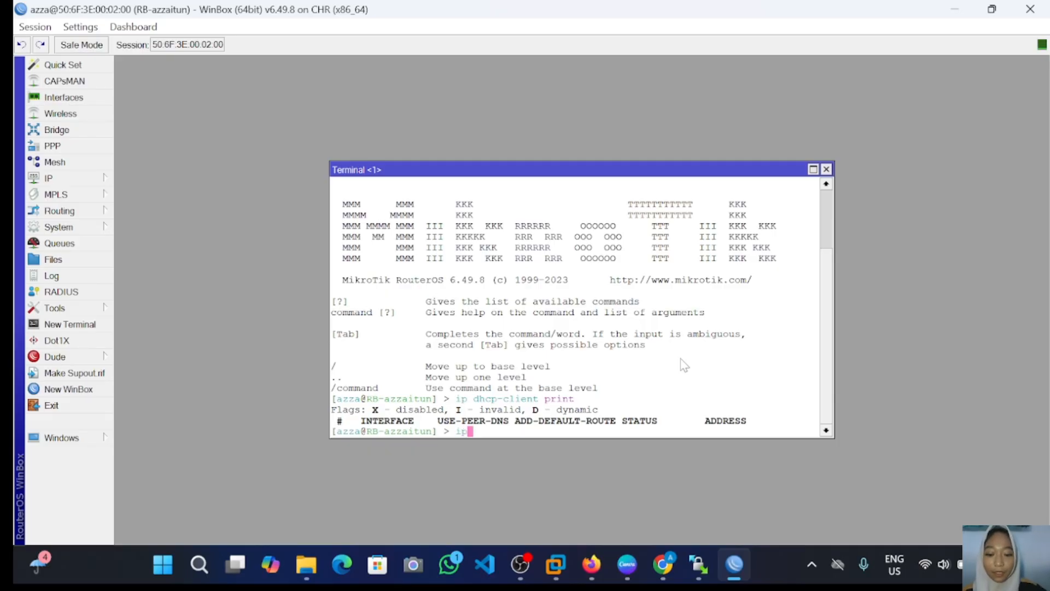
text(hc)
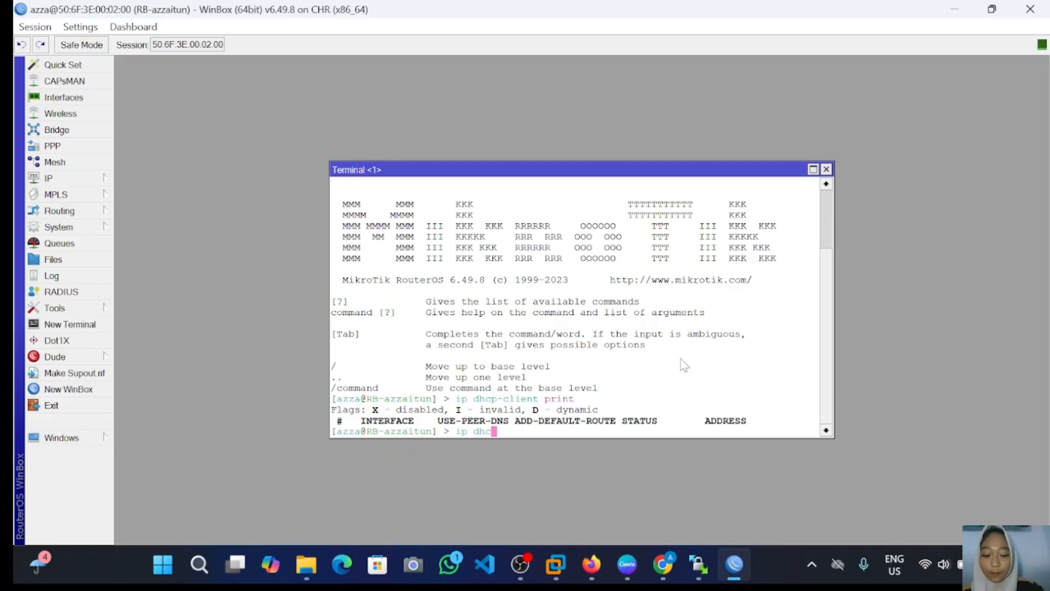
text(p-cl)
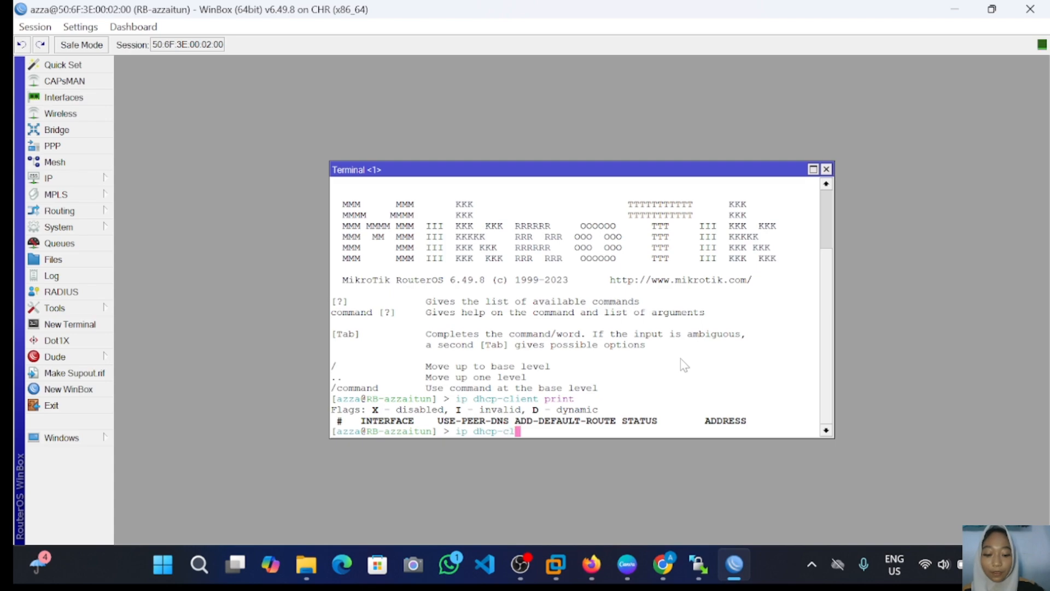
text(ient)
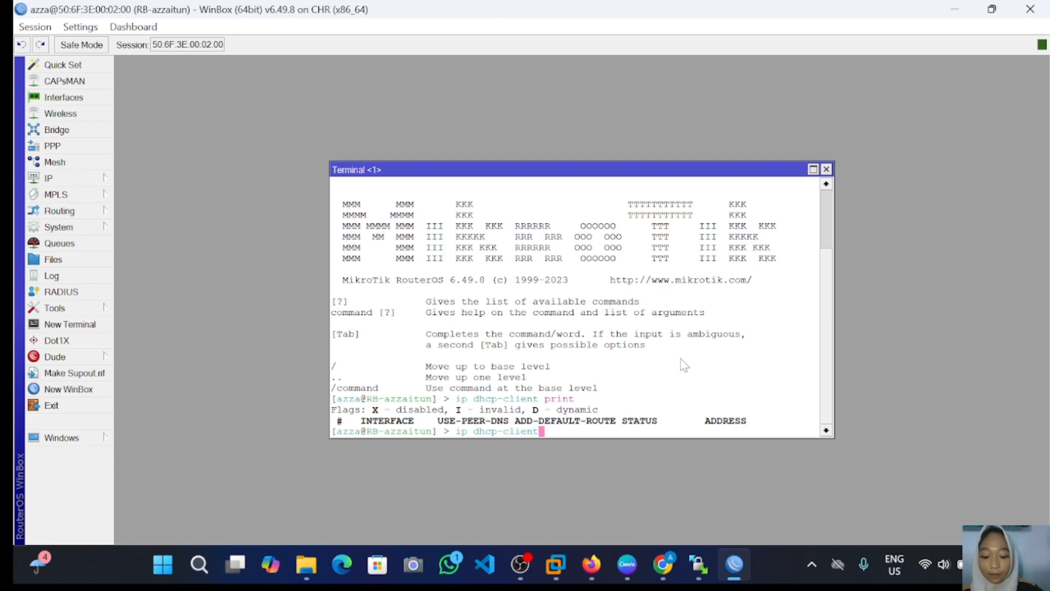
text( ad)
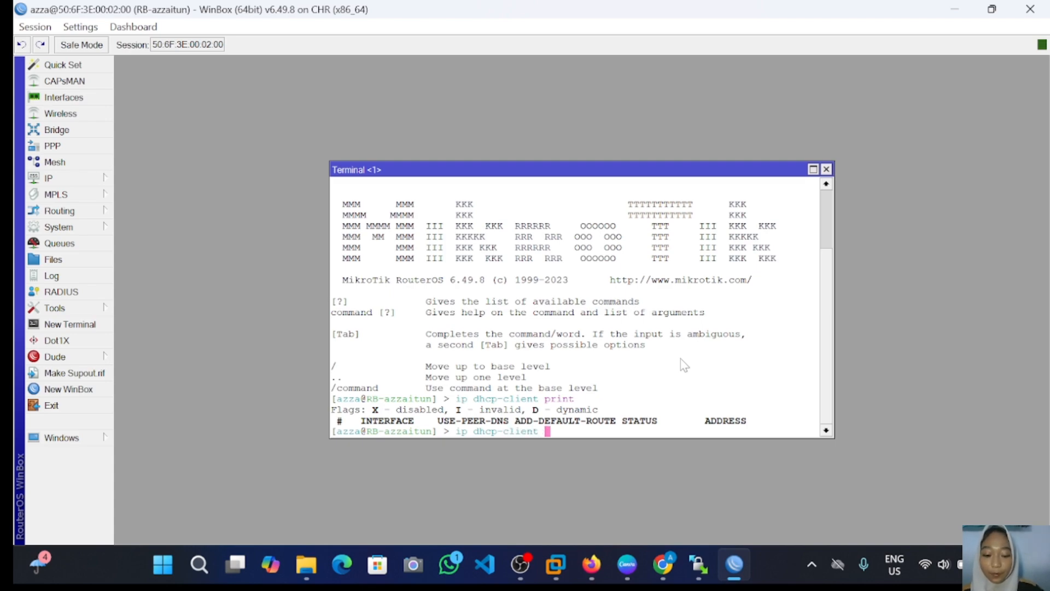
text(d )
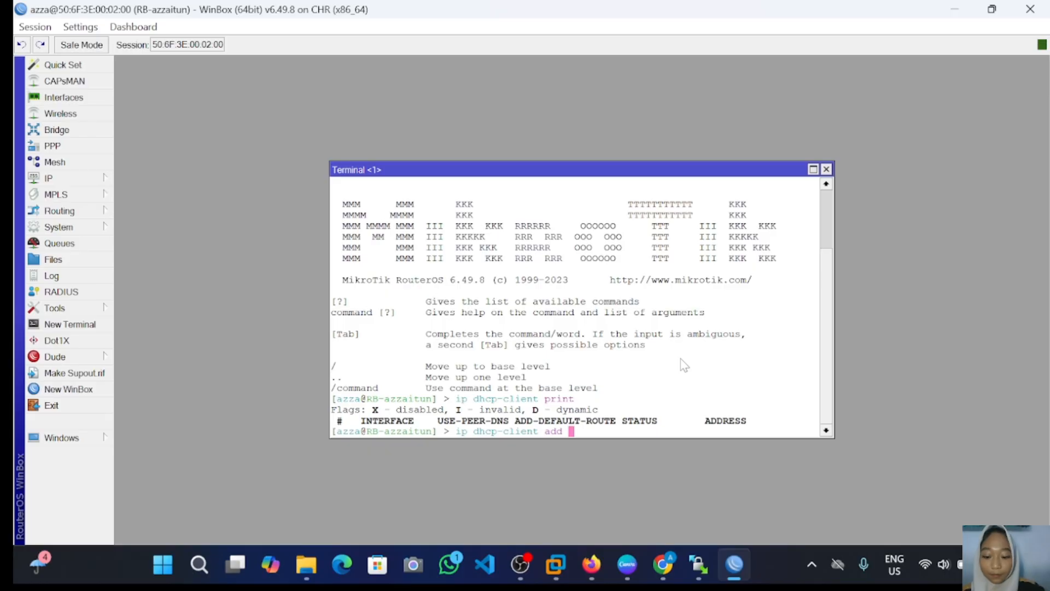
text(inte)
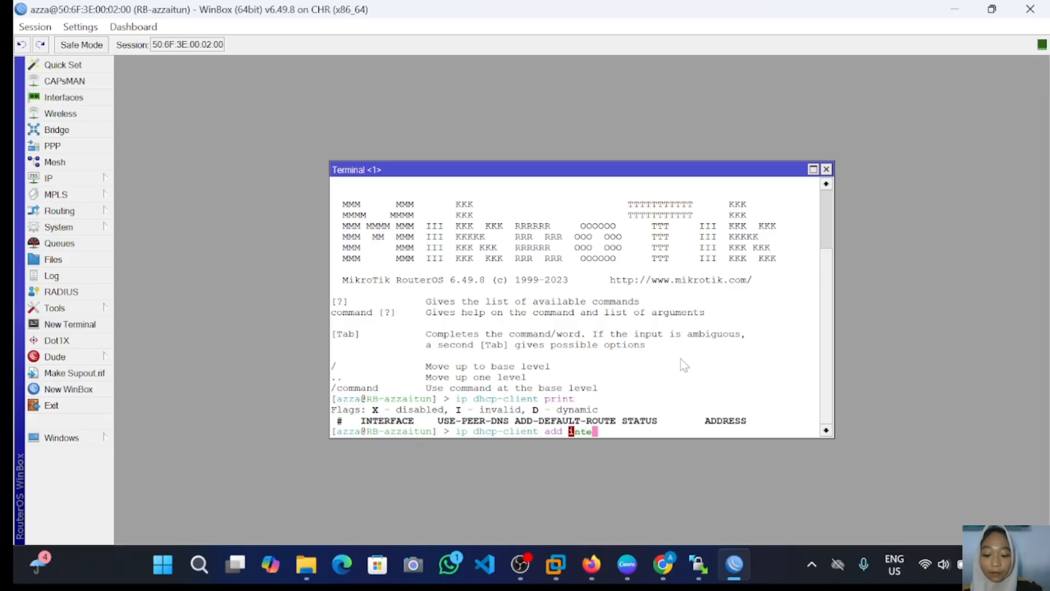
text(rface)
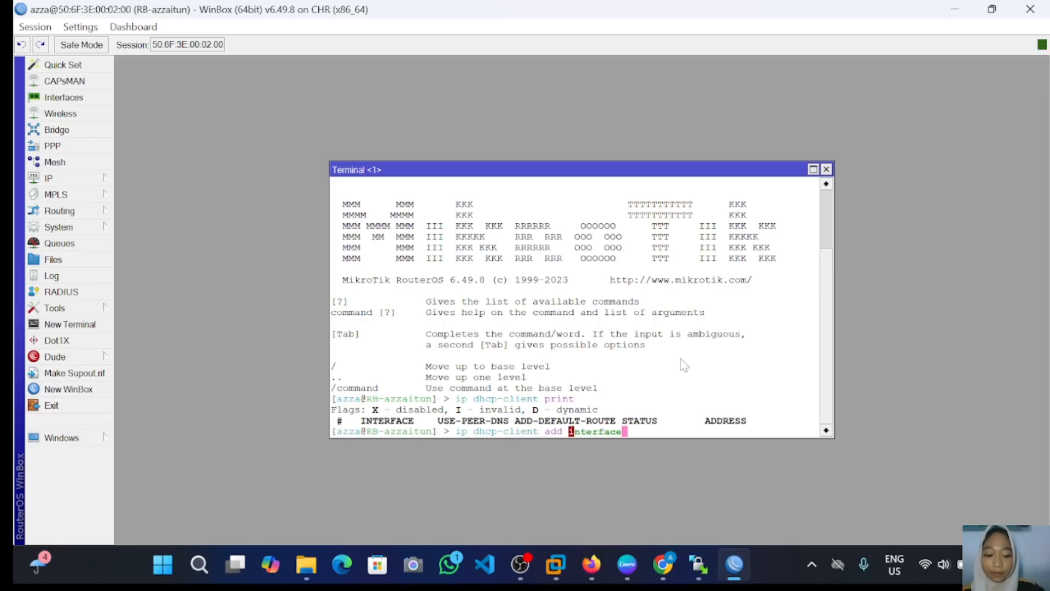
text(=)
text(et)
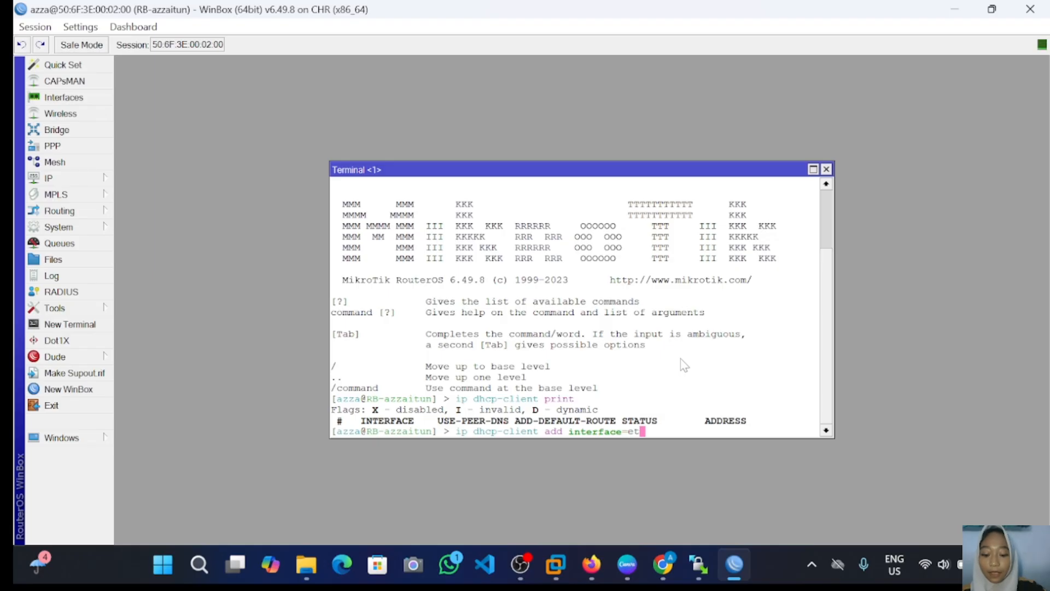
text(her)
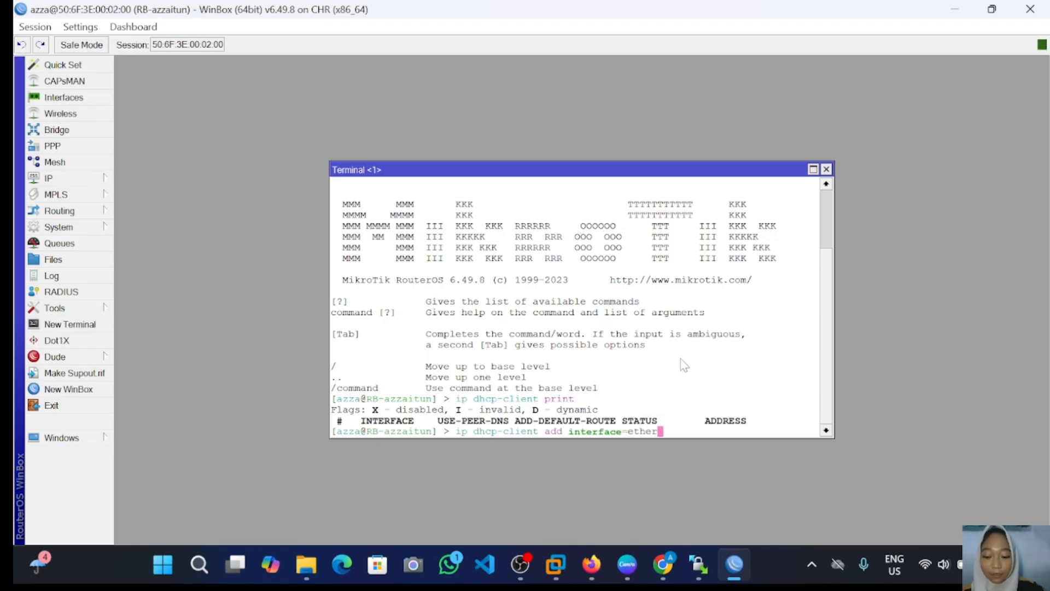
text(1)
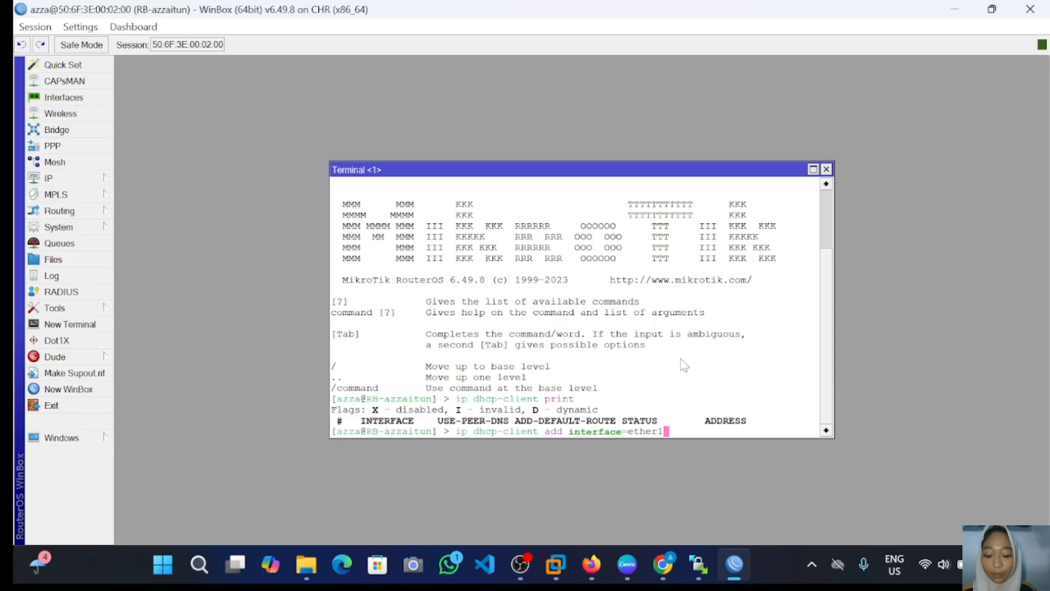
text( d)
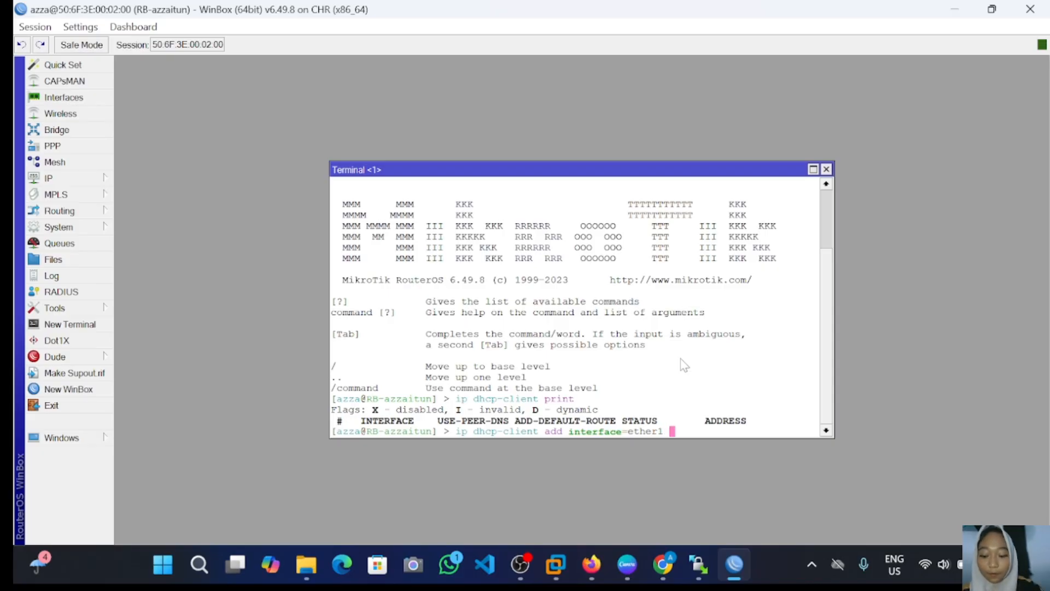
text(isab)
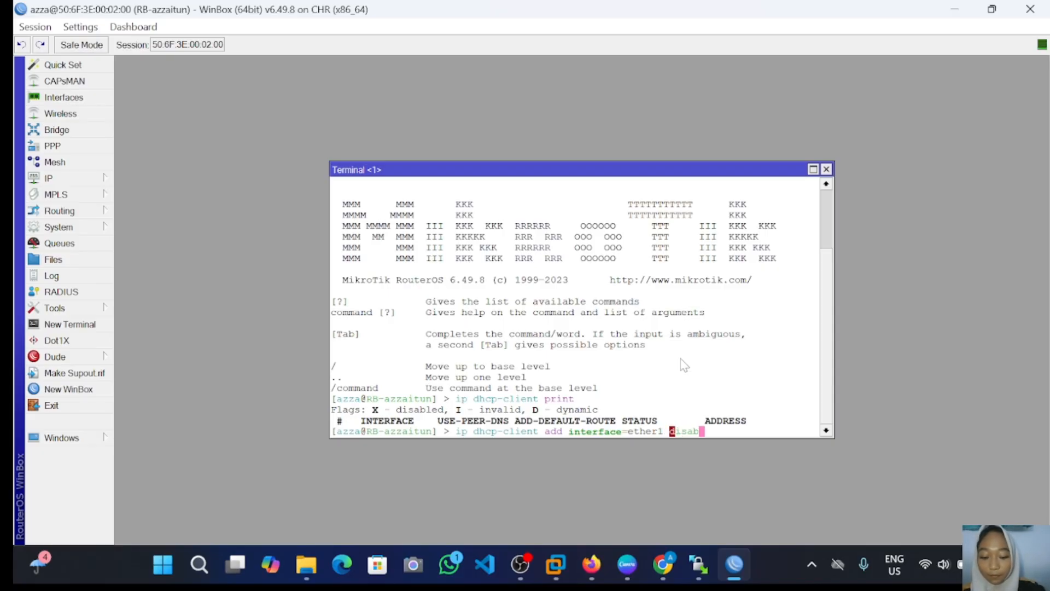
text(led)
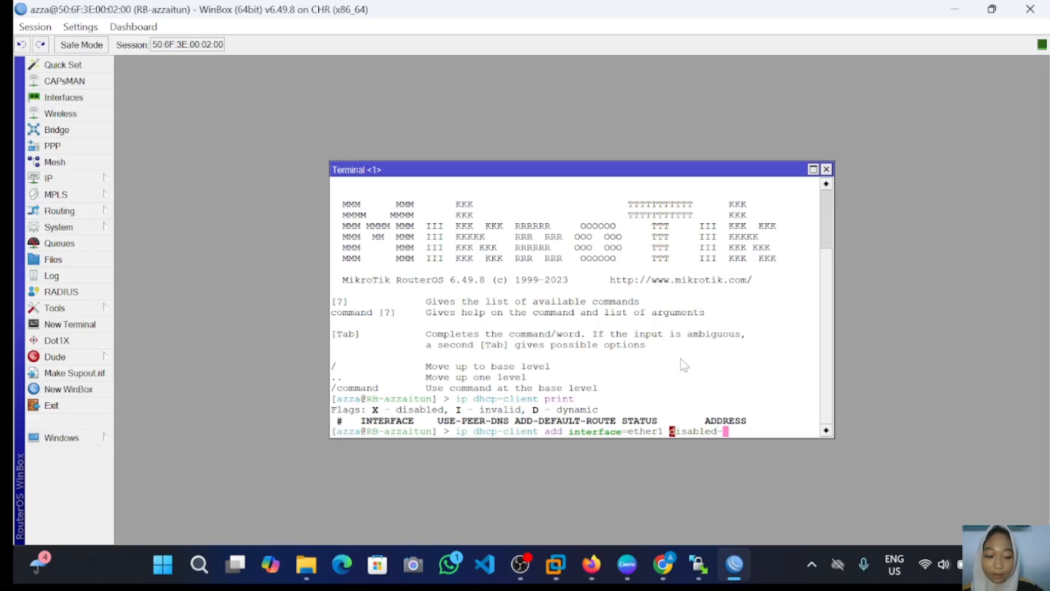
text(=no)
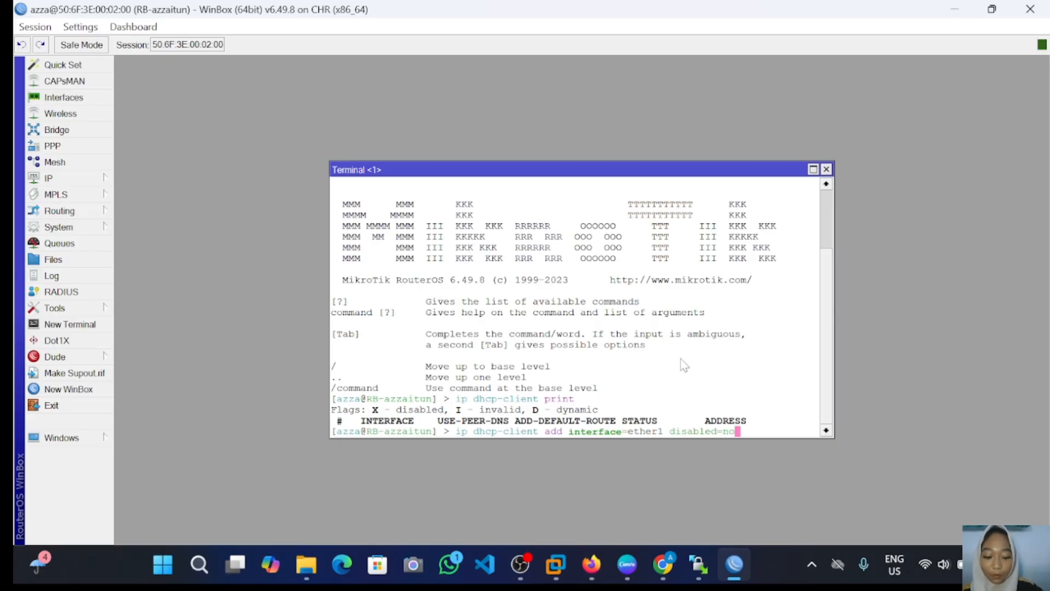
key(Return)
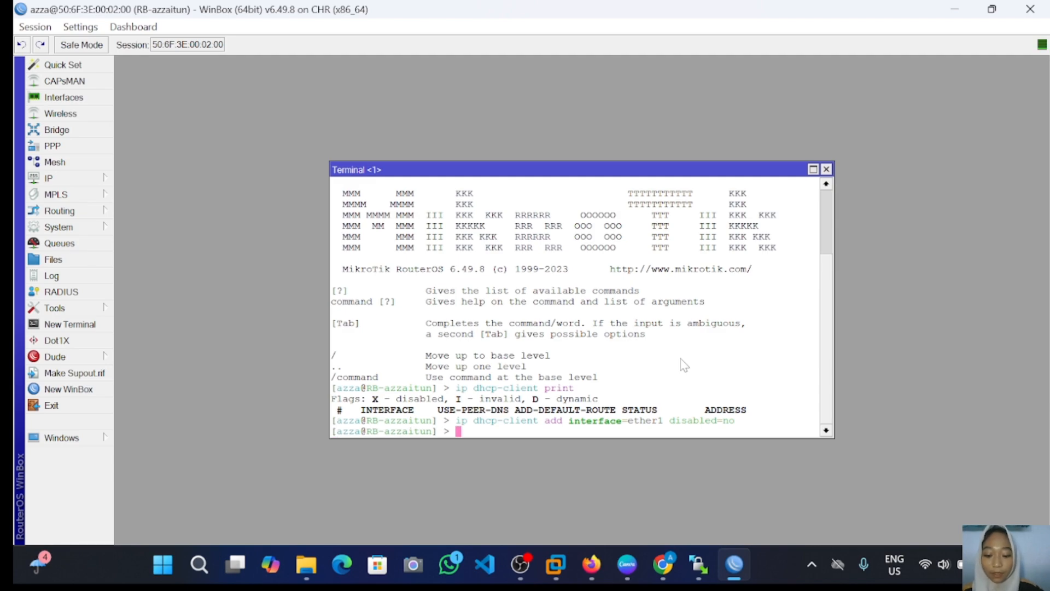
Step: Run ip address print, showing 192.168.33.1/32 on ether2 and dynamic 192.168.205.141/24 on ether1
text(ip add)
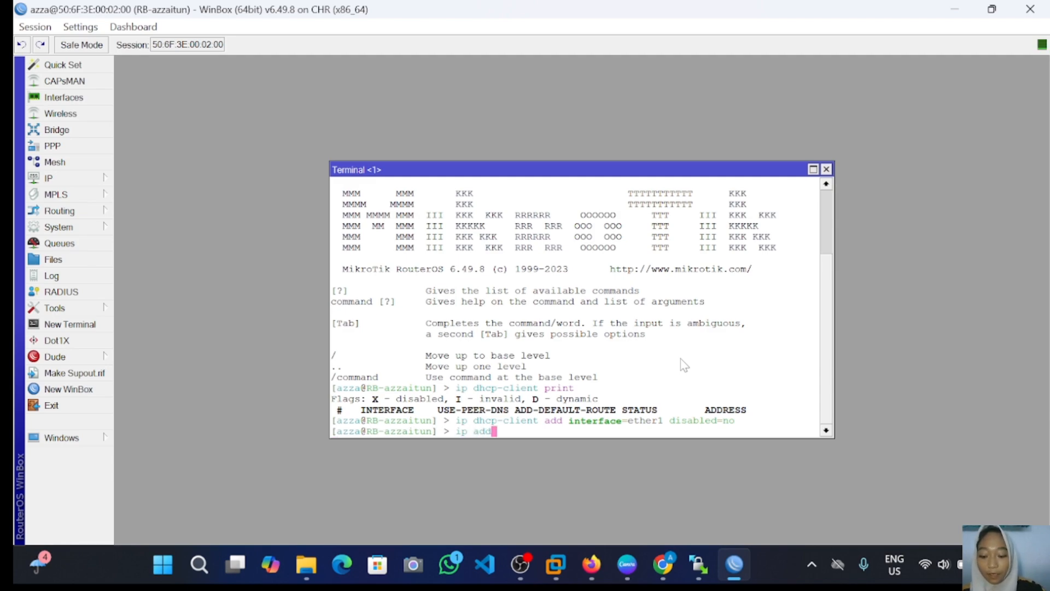
text(ress)
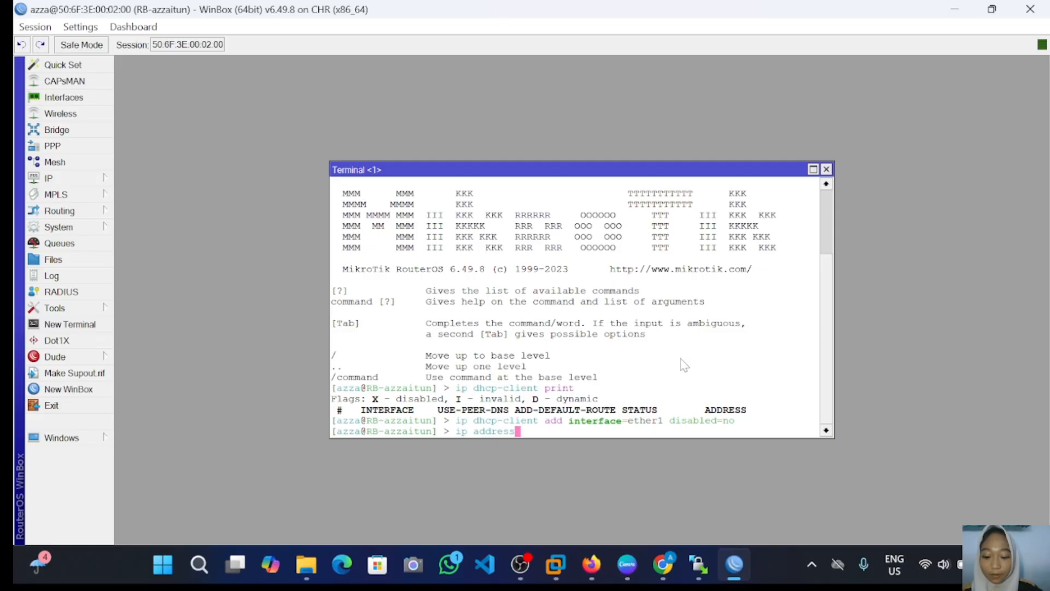
text( pr)
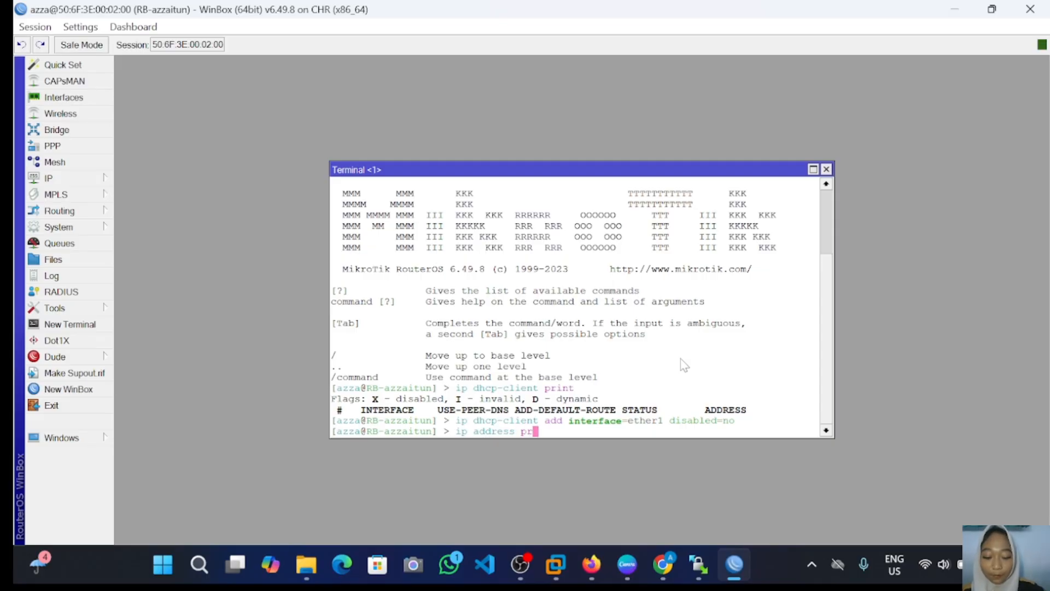
text(int)
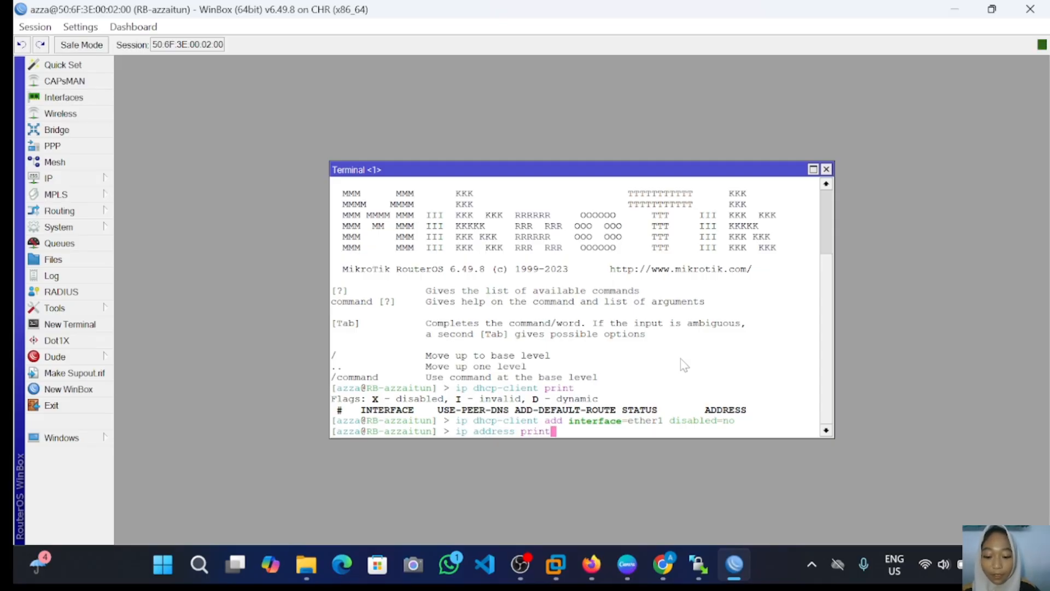
key(Return)
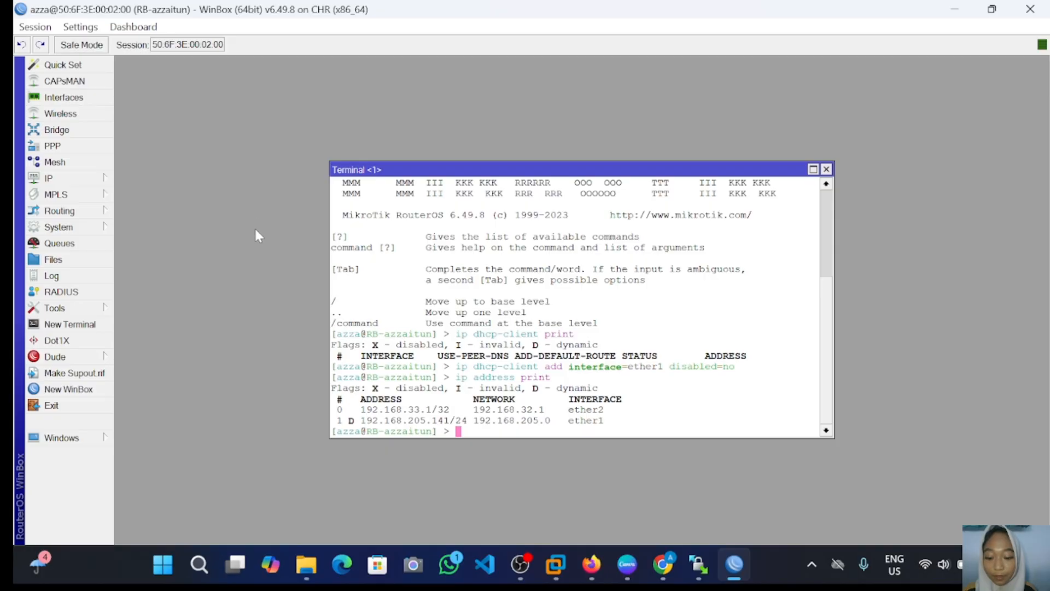
Step: Open IP > DHCP Client and delete the existing ether1 client
click(82, 180)
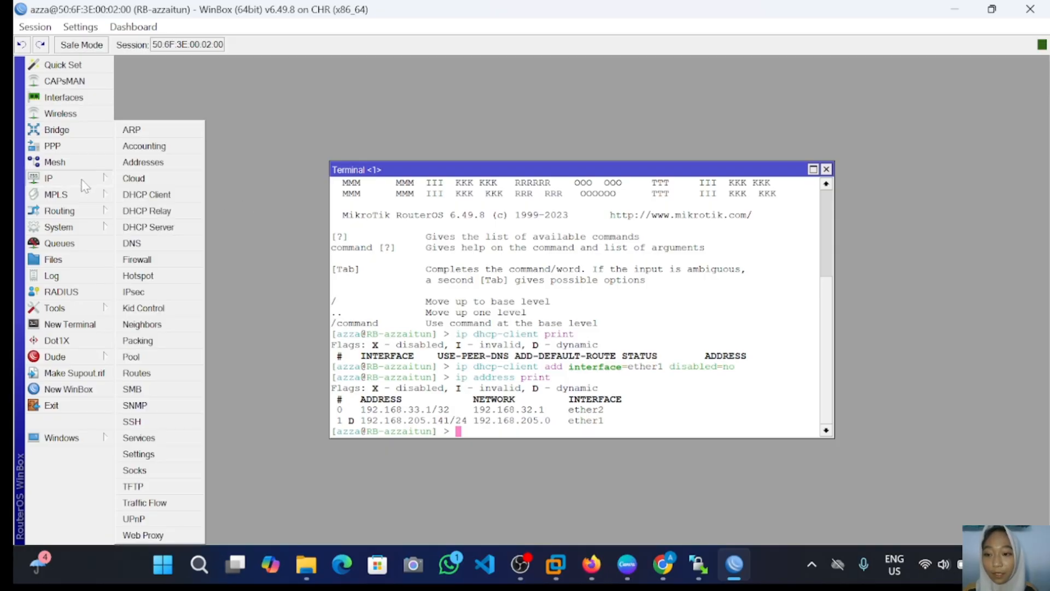
click(174, 195)
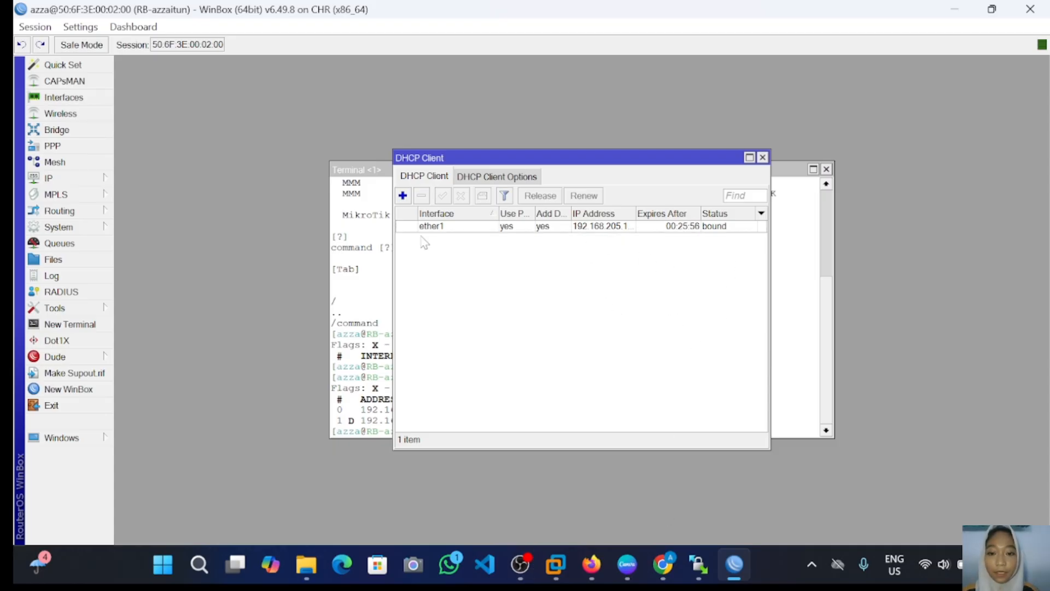
click(424, 226)
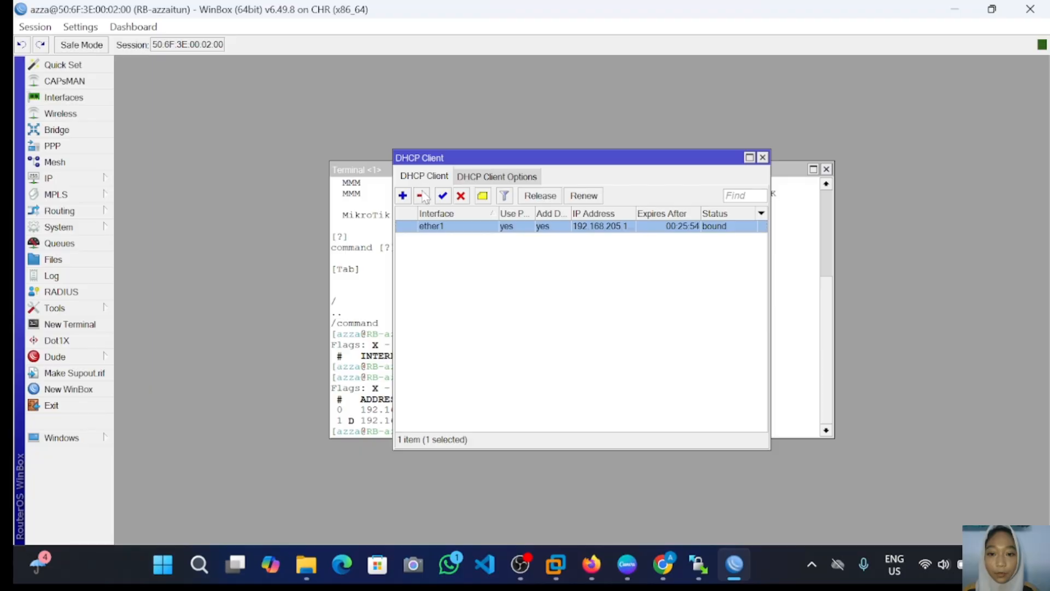
click(422, 196)
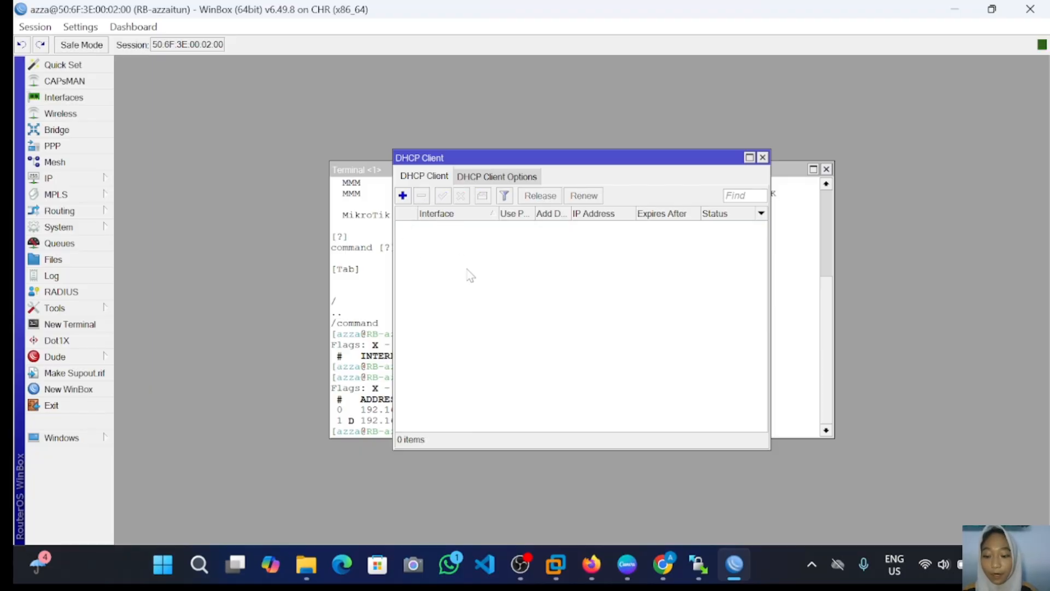
Step: Add a new DHCP client on ether1 and confirm it is bound to 192.168.205.141/24
click(403, 197)
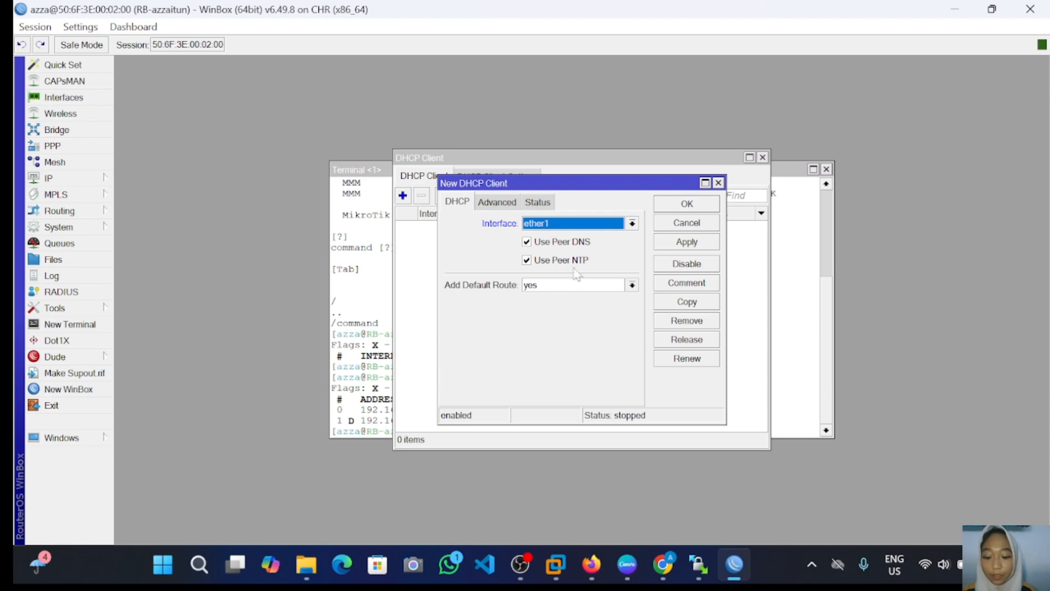
click(676, 247)
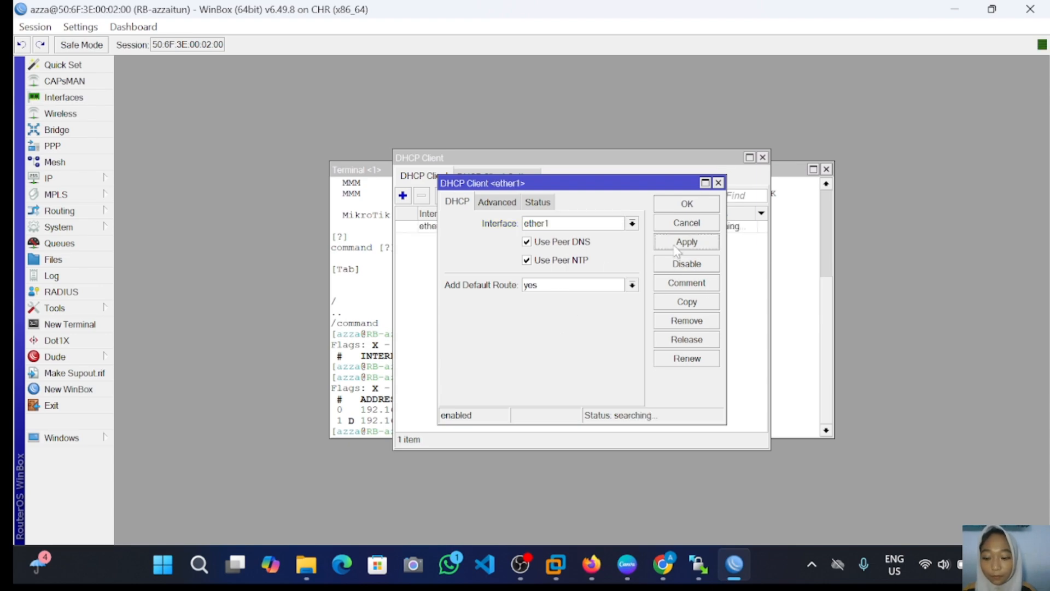
click(541, 204)
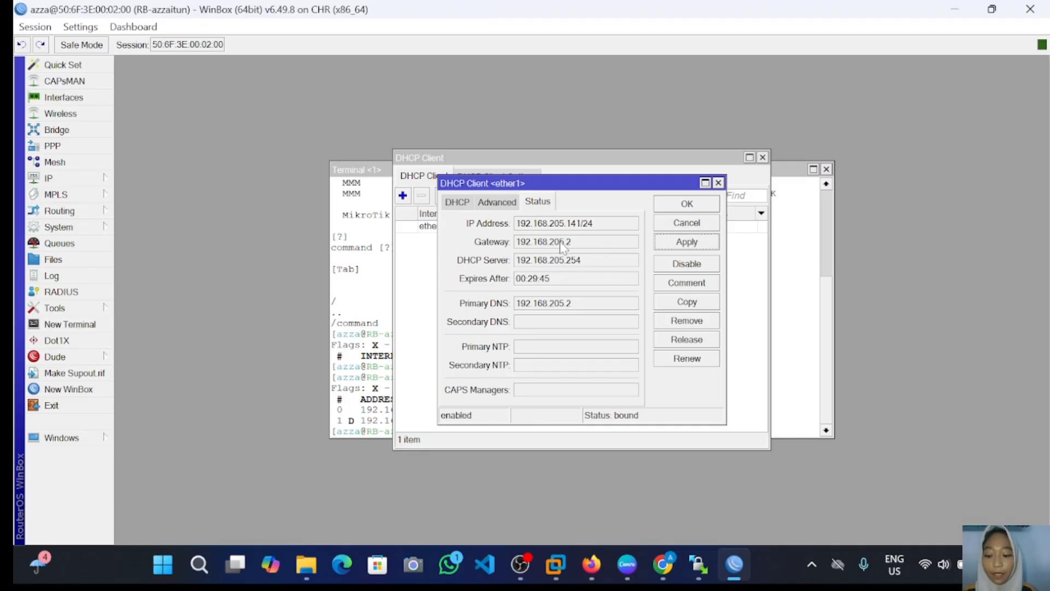
click(693, 203)
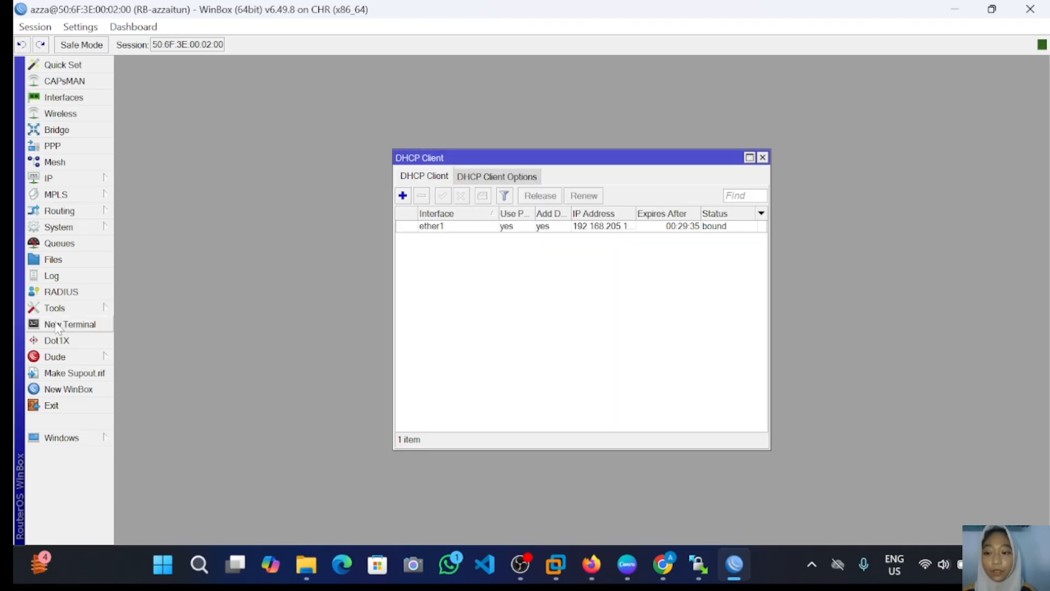
Step: Ping 8.8.8.8 from a new WinBox terminal
click(60, 327)
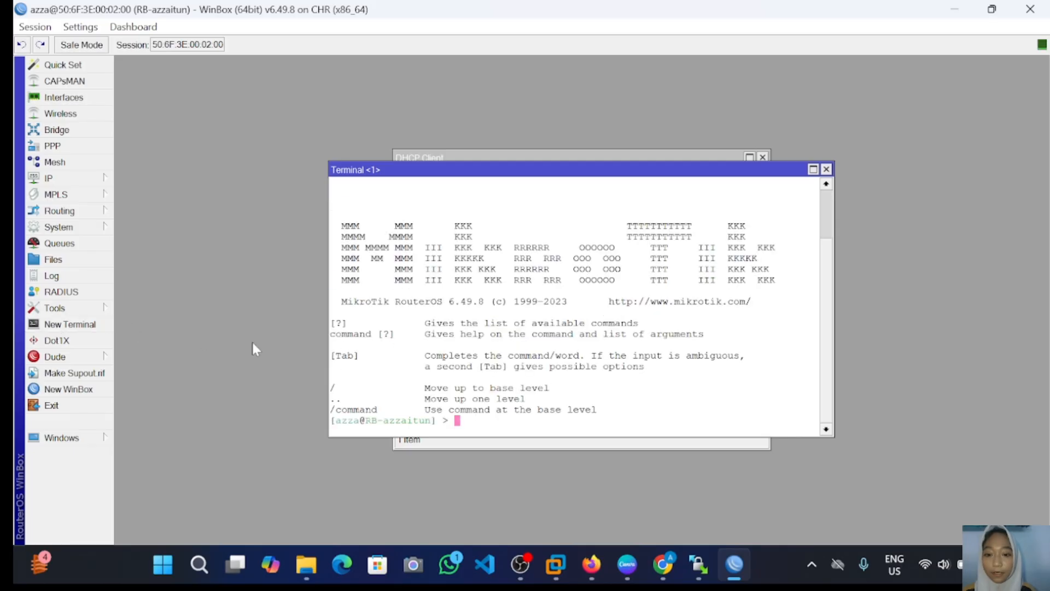
text(ping)
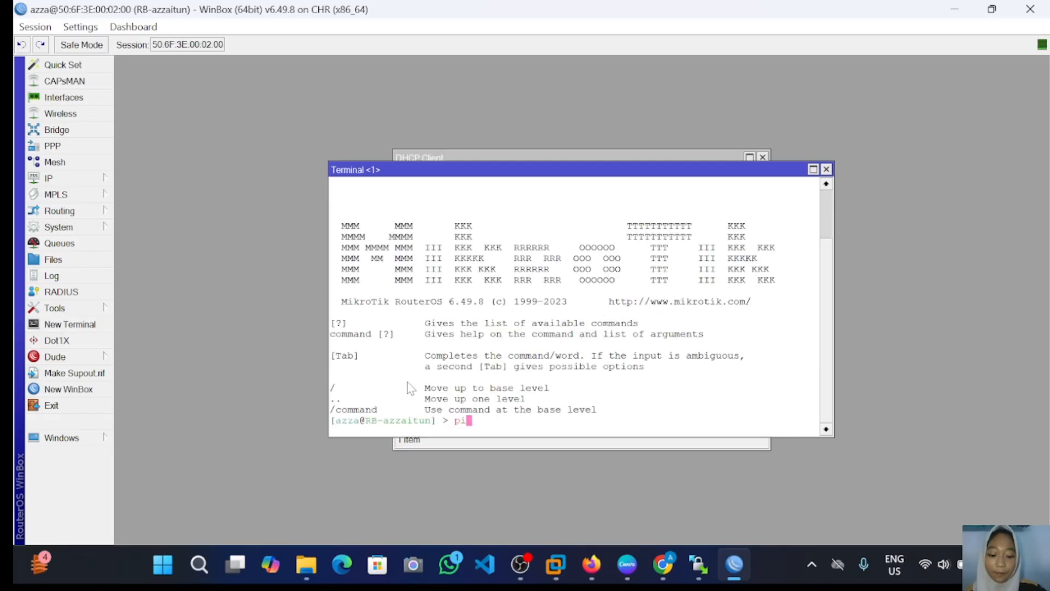
text( 8.)
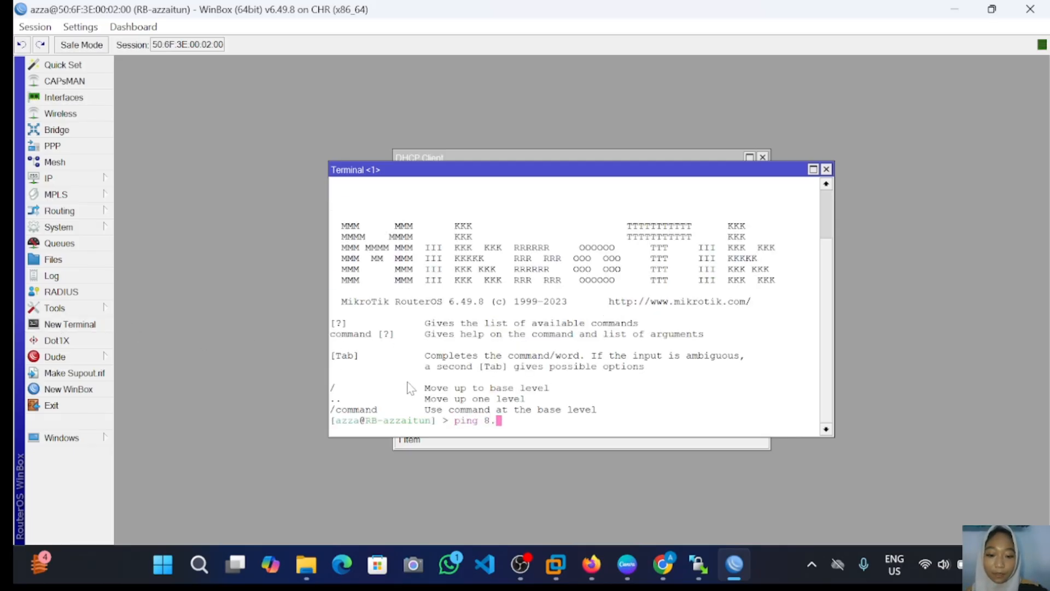
text(8.8.8)
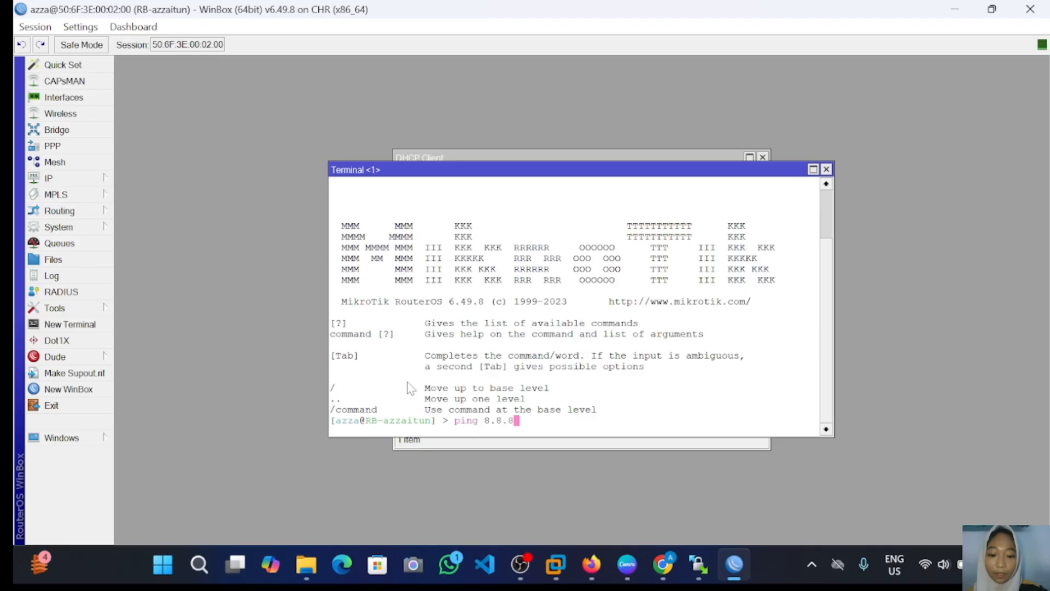
key(Return)
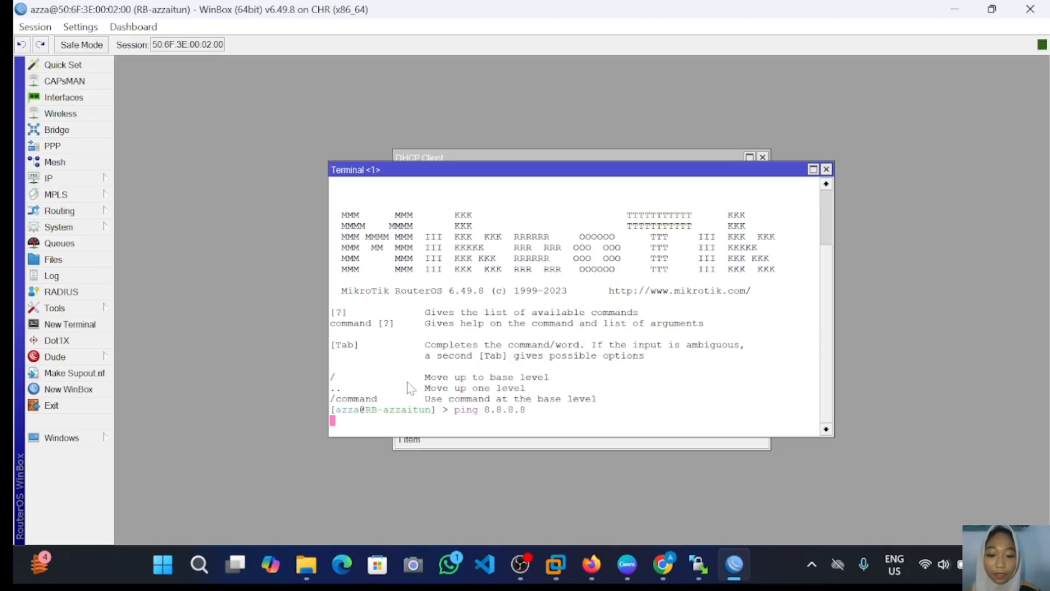
key(ctrl+c)
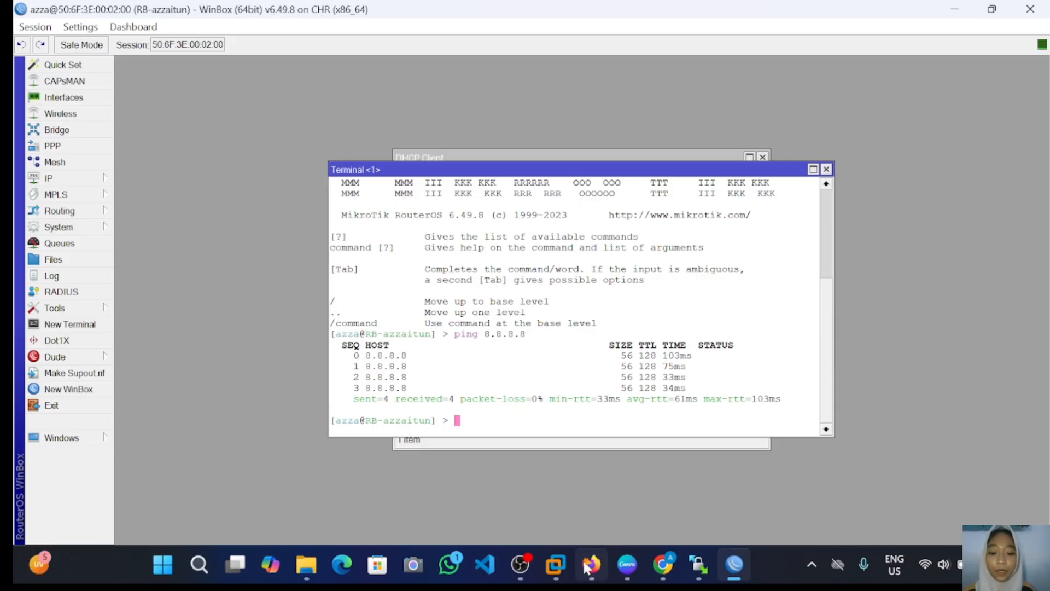
mouse_move(591, 563)
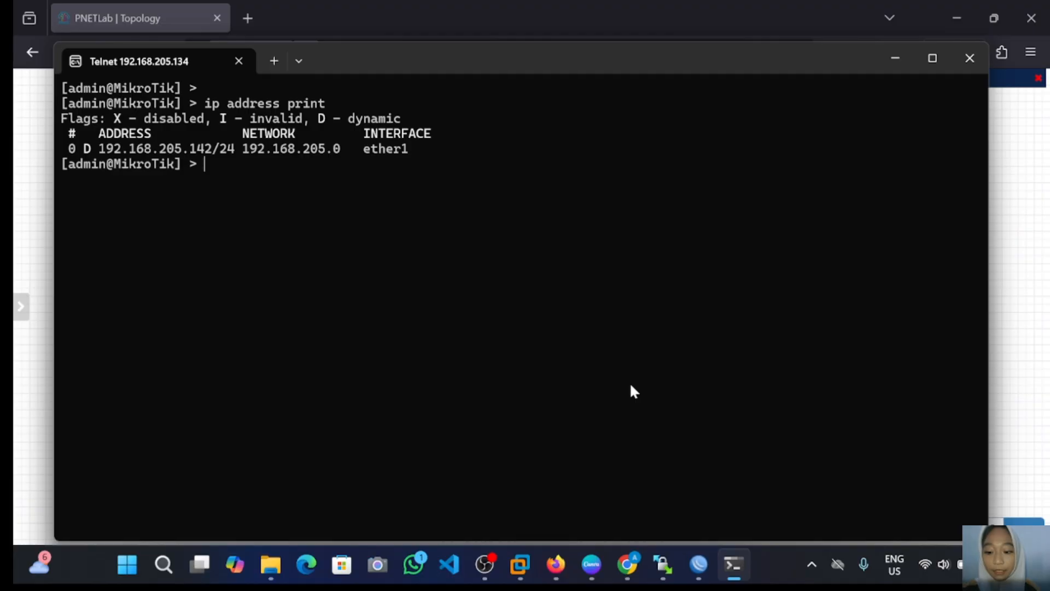
Step: Delete address entry 0 with ip address remove number=0
text(i)
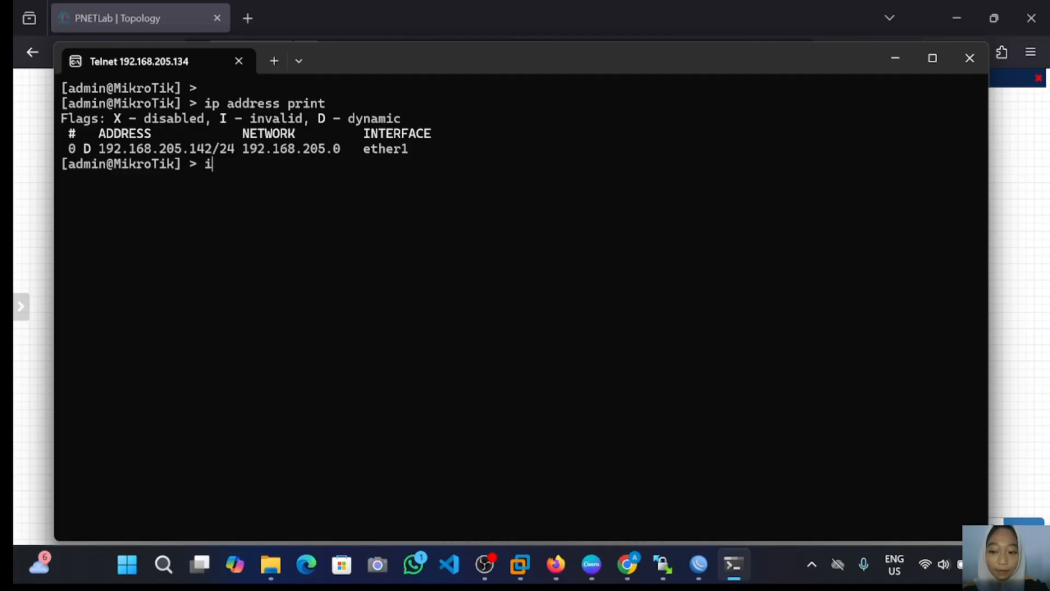
text(p addre)
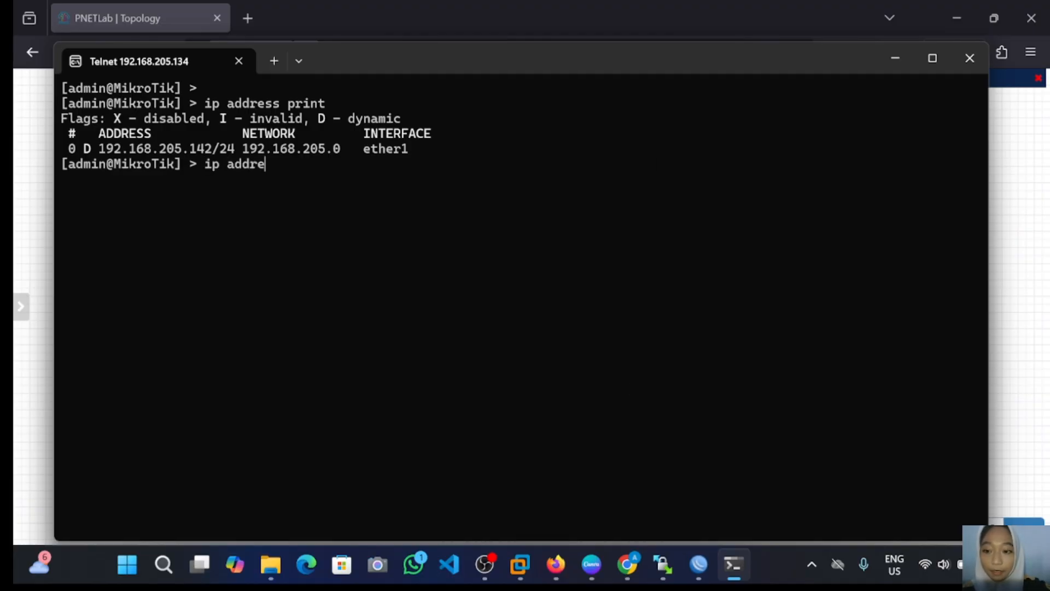
text(ss remob)
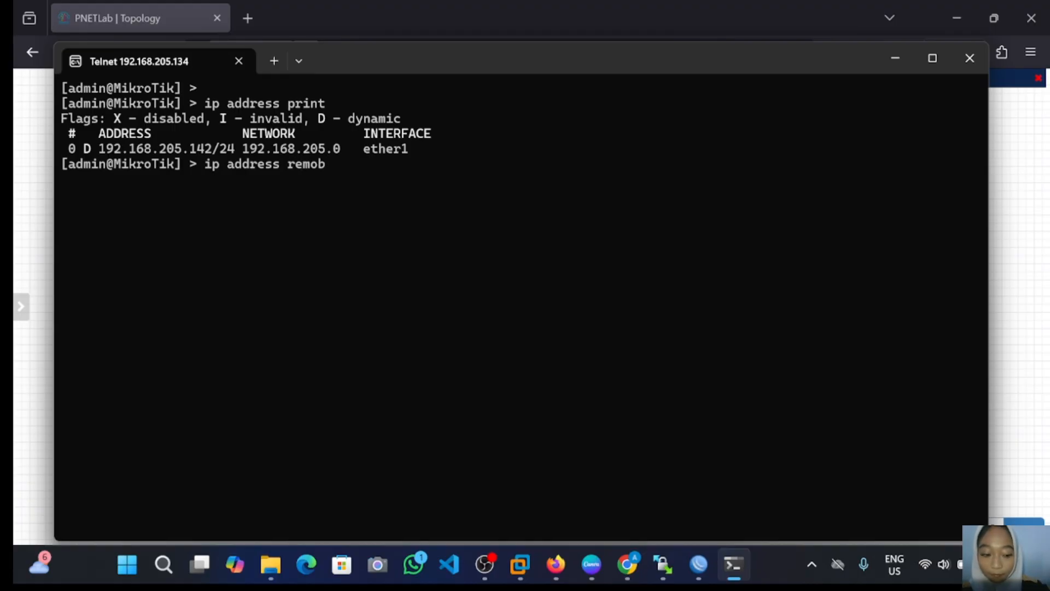
key(BackSpace)
text(ve )
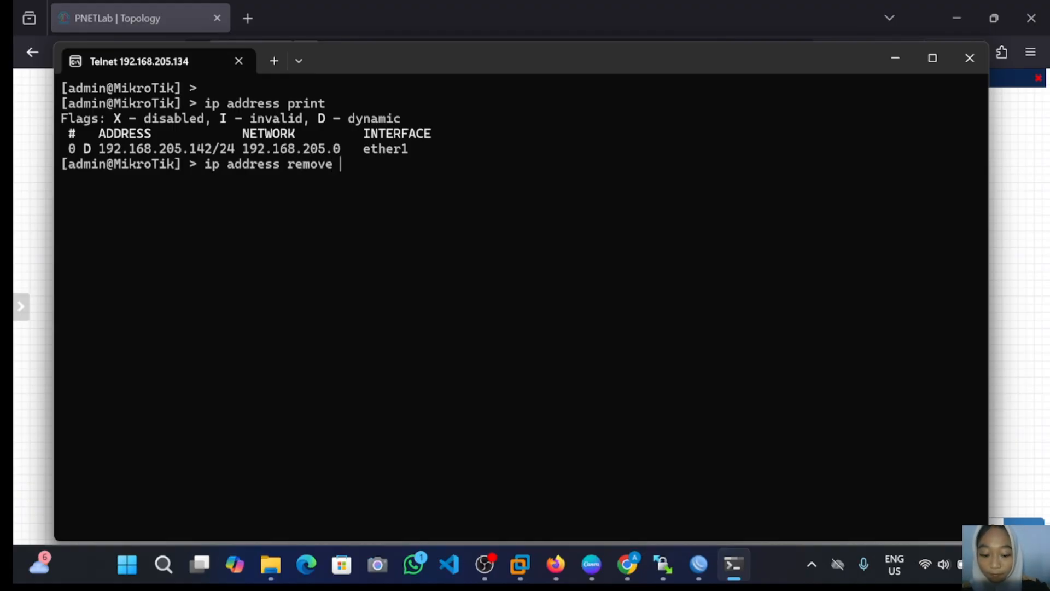
text(numb)
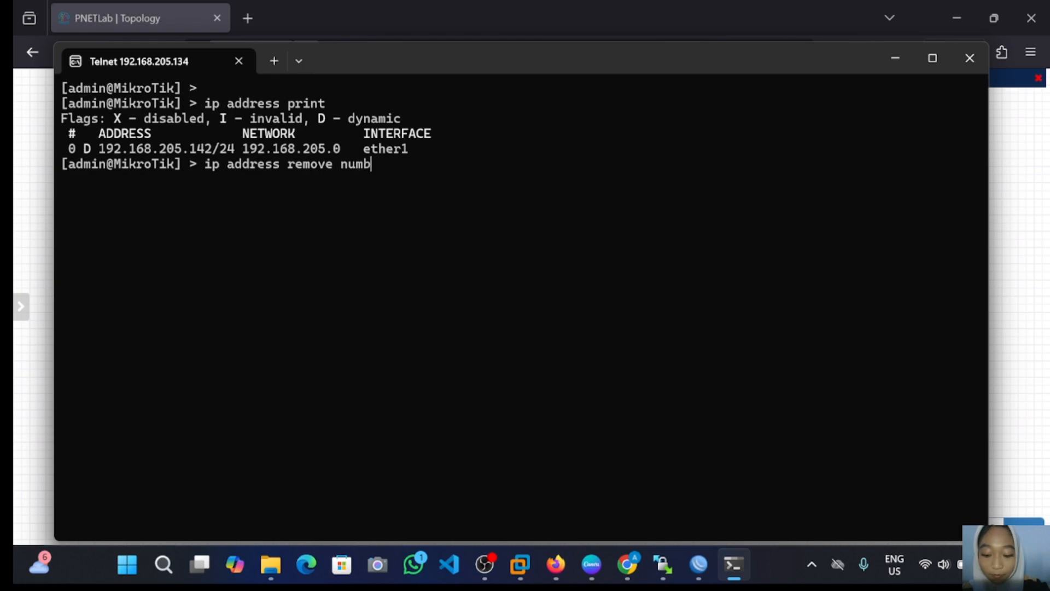
text(er=)
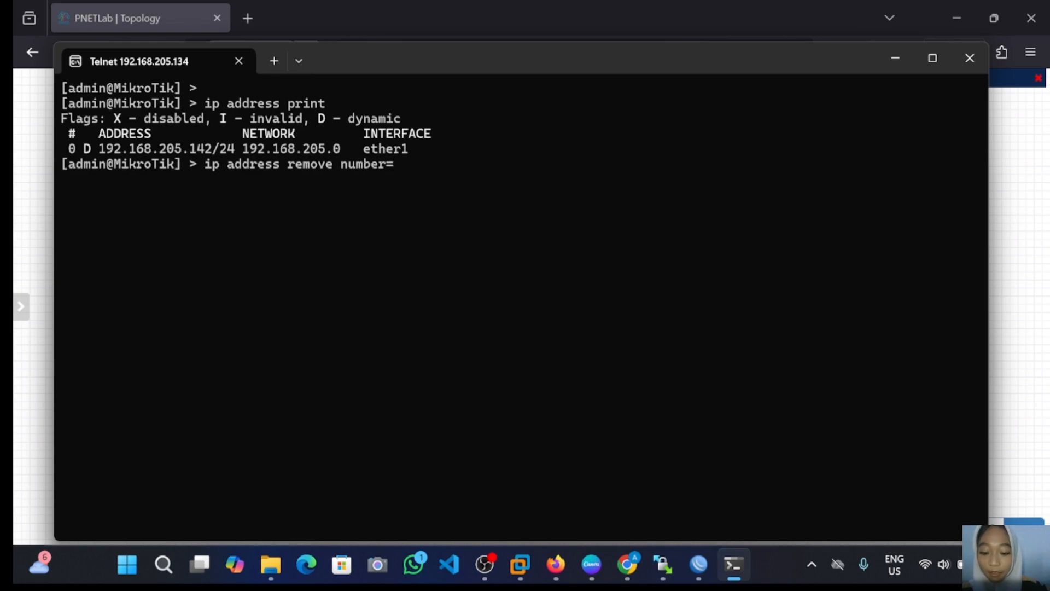
text(0)
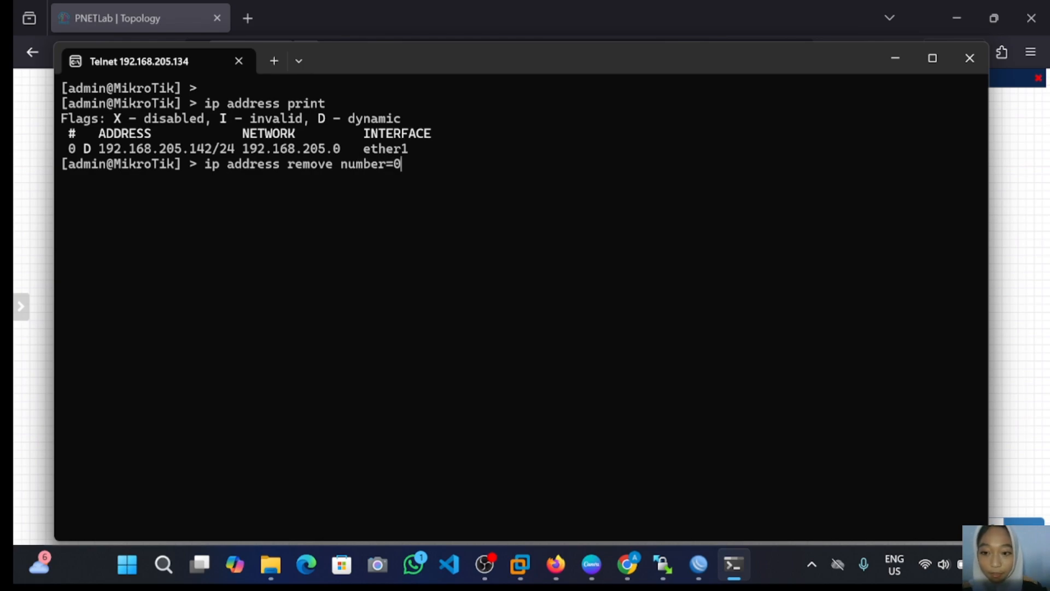
key(Return)
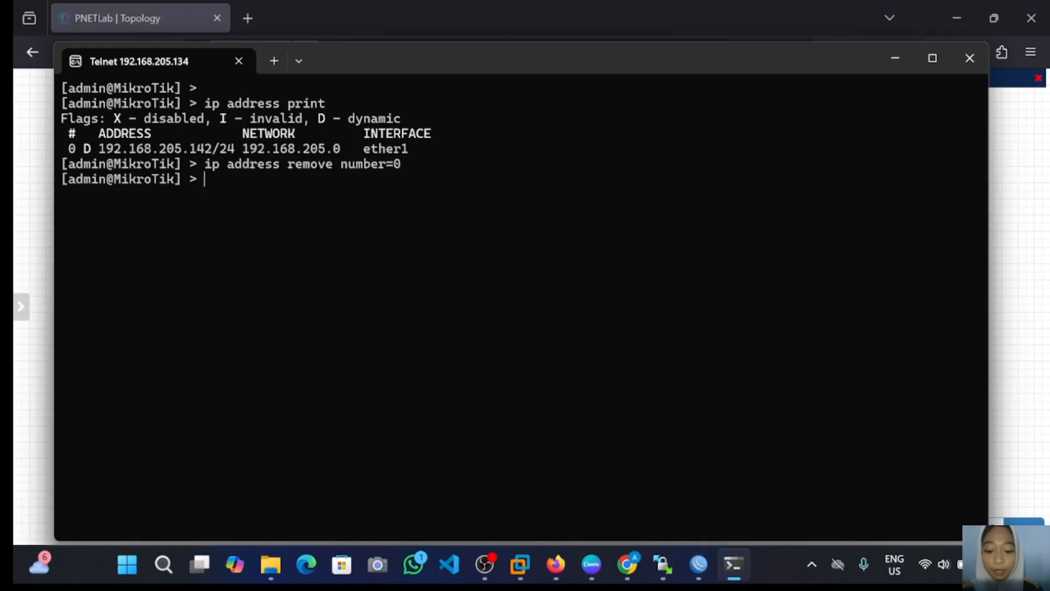
Step: Run ip address print to confirm the address list is empty
text(ipp)
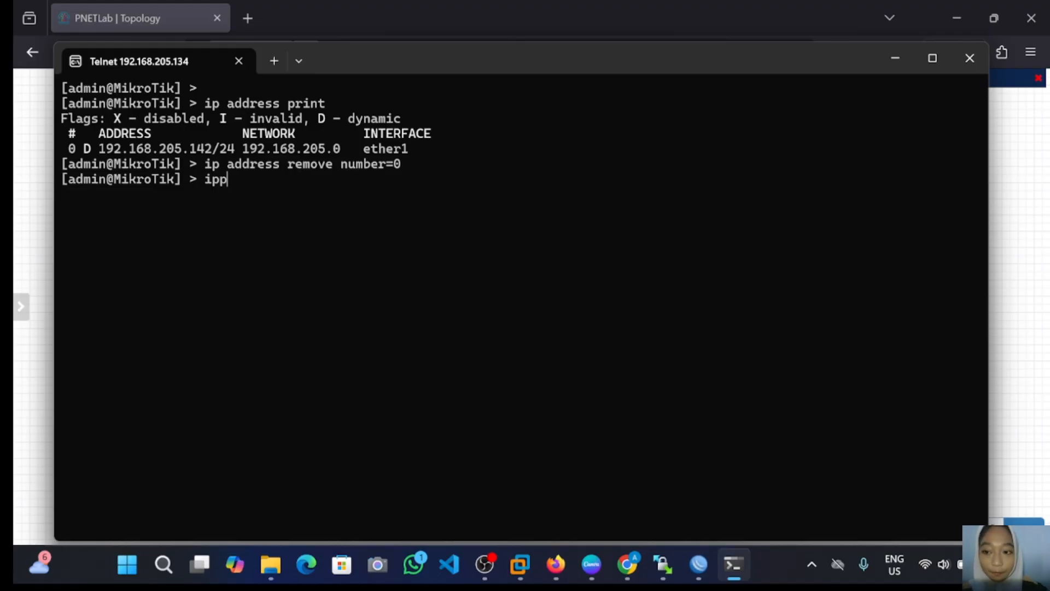
key(BackSpace)
text(addr)
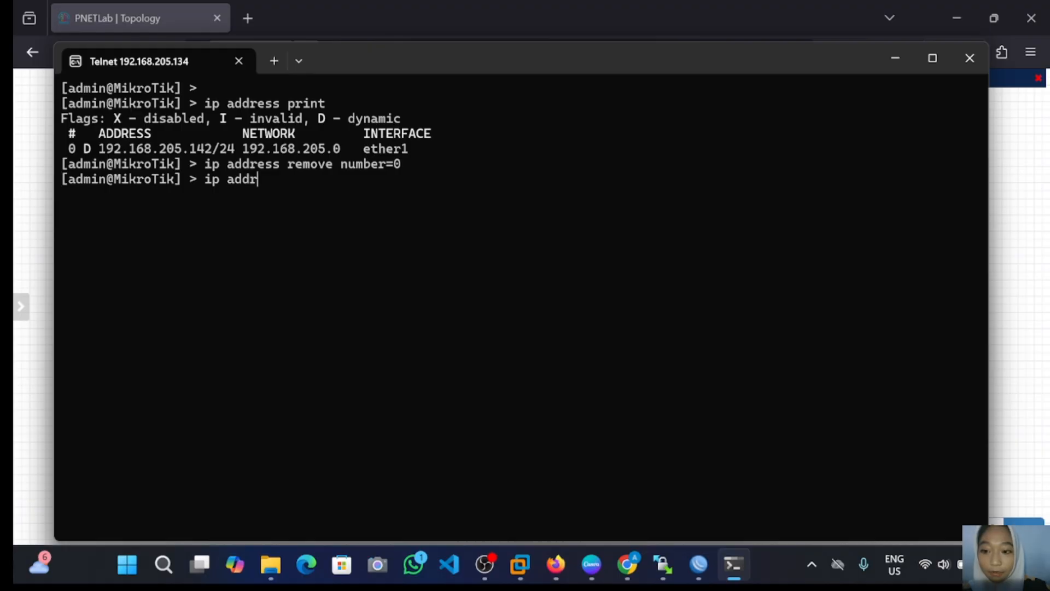
text(ess)
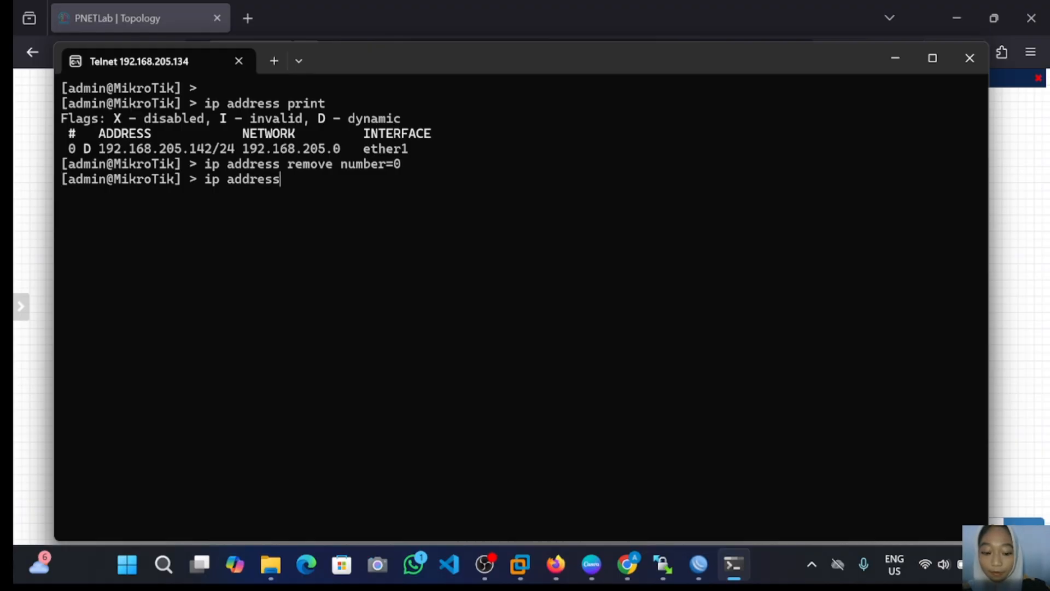
text( p)
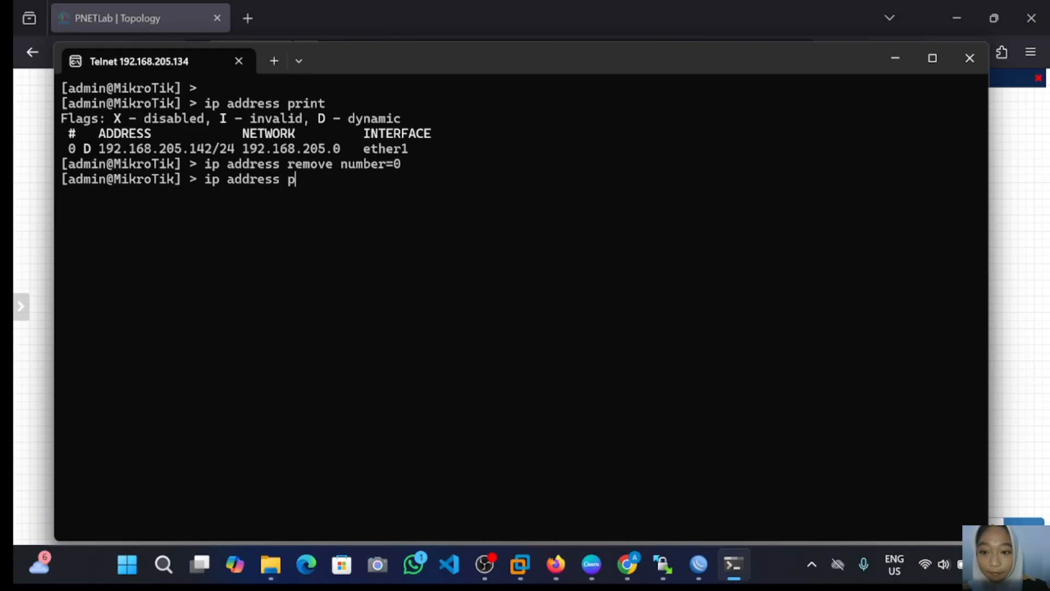
text(rint)
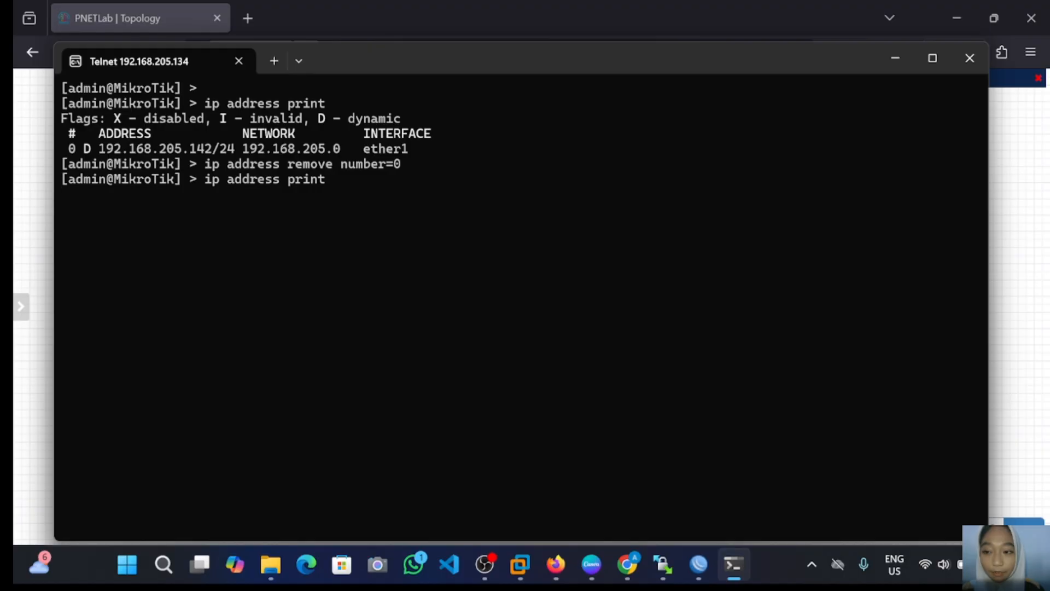
key(Return)
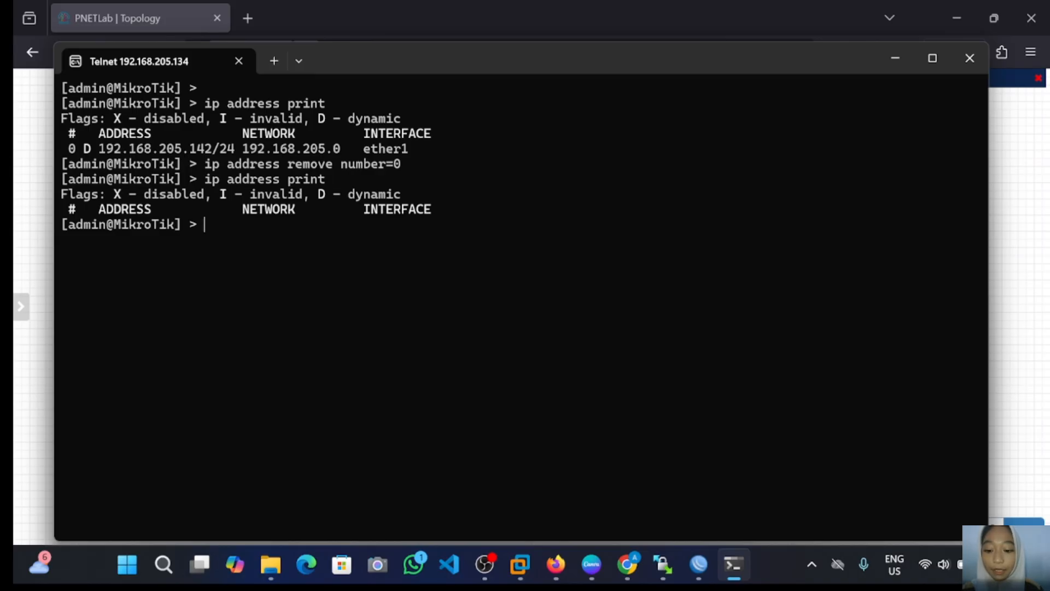
Step: Add 192.168.205.5/24 on ether1 via ip address add, then verify with ip address print
text(ip)
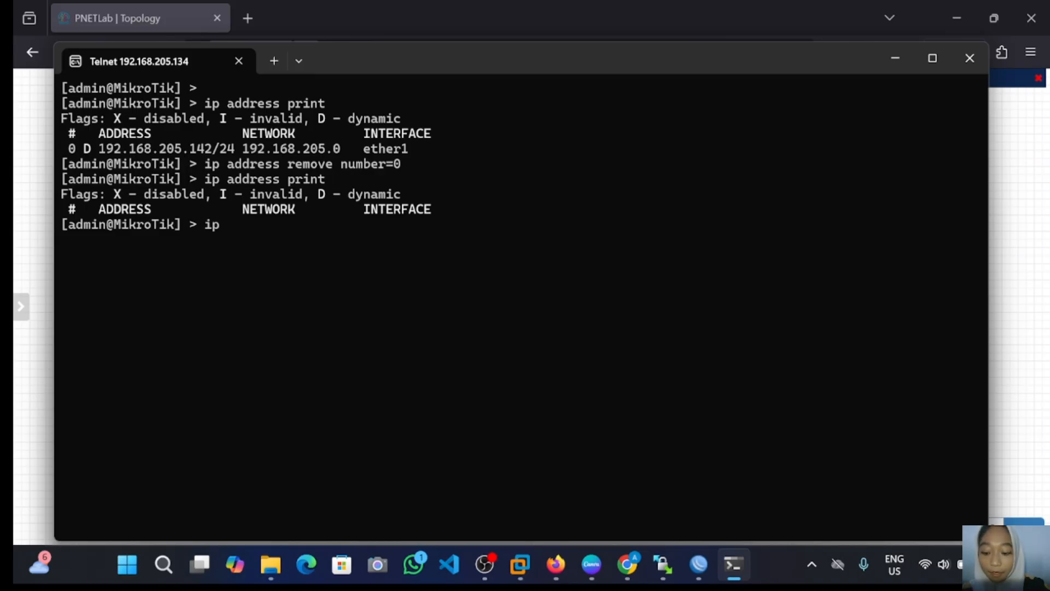
text( address)
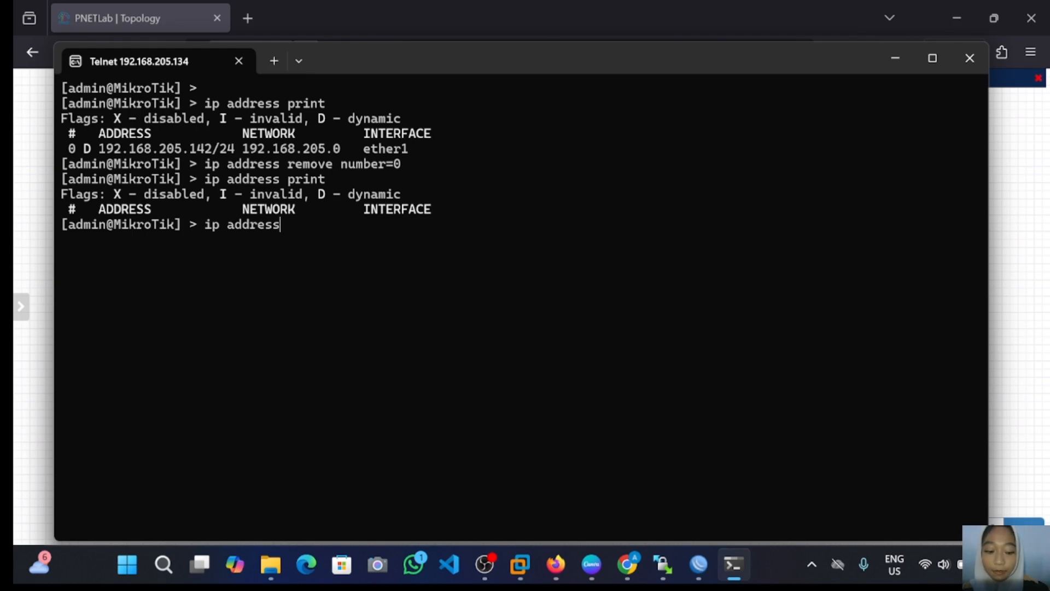
text(=)
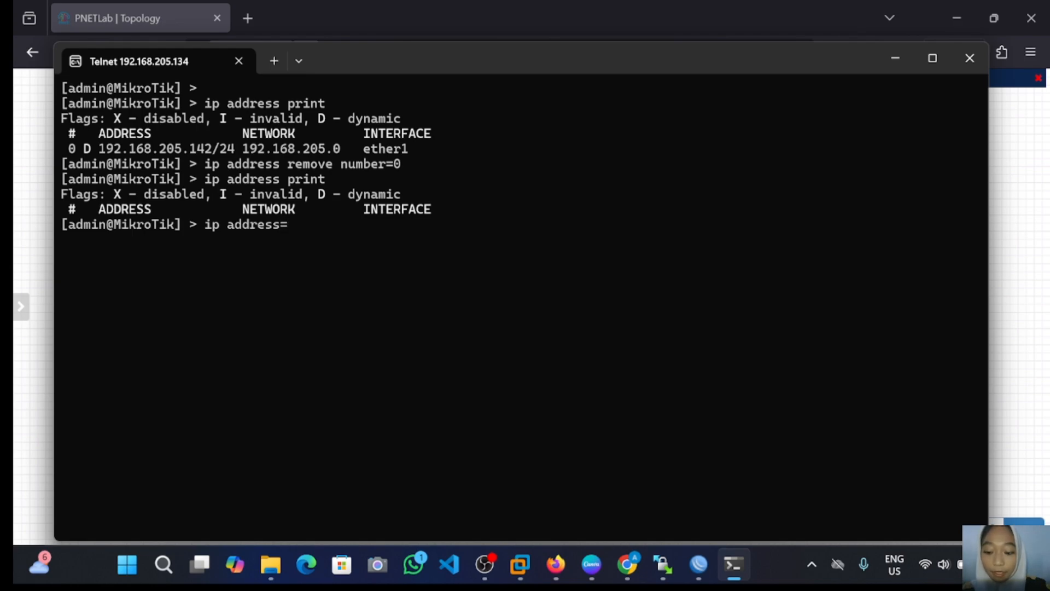
text(192)
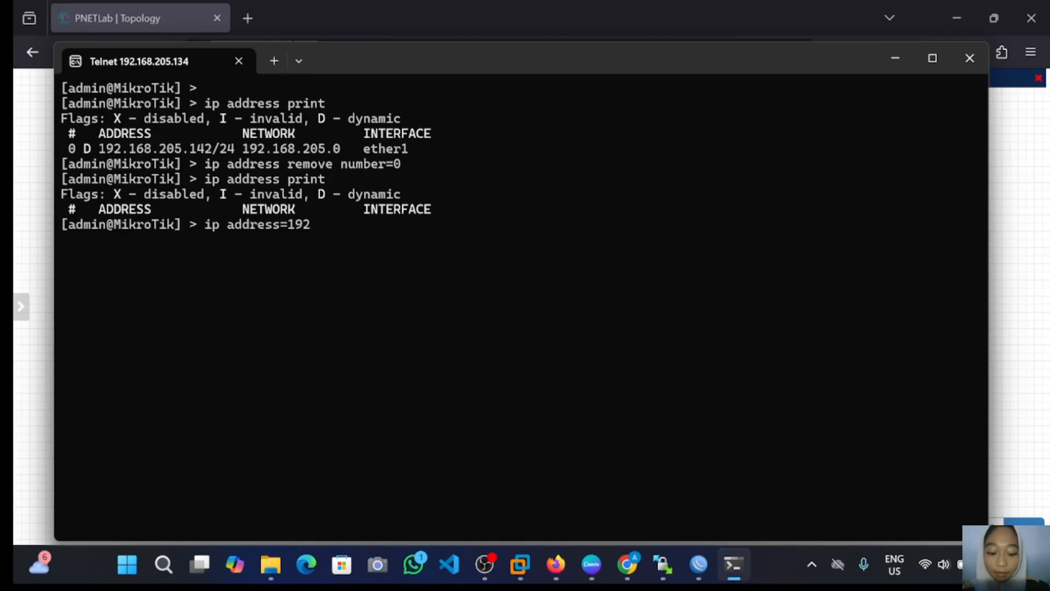
text(.168.)
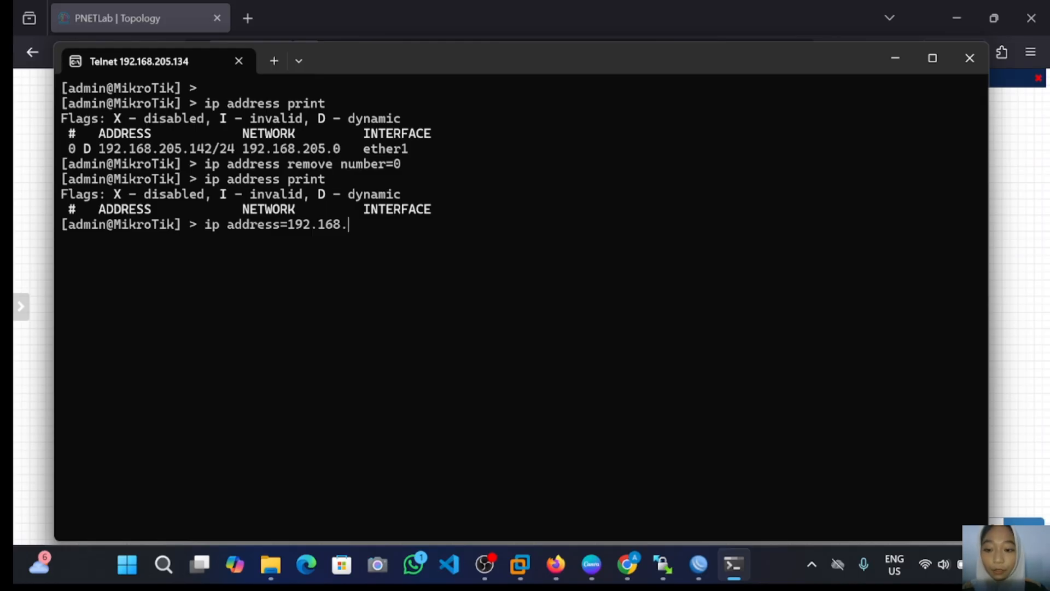
text(205)
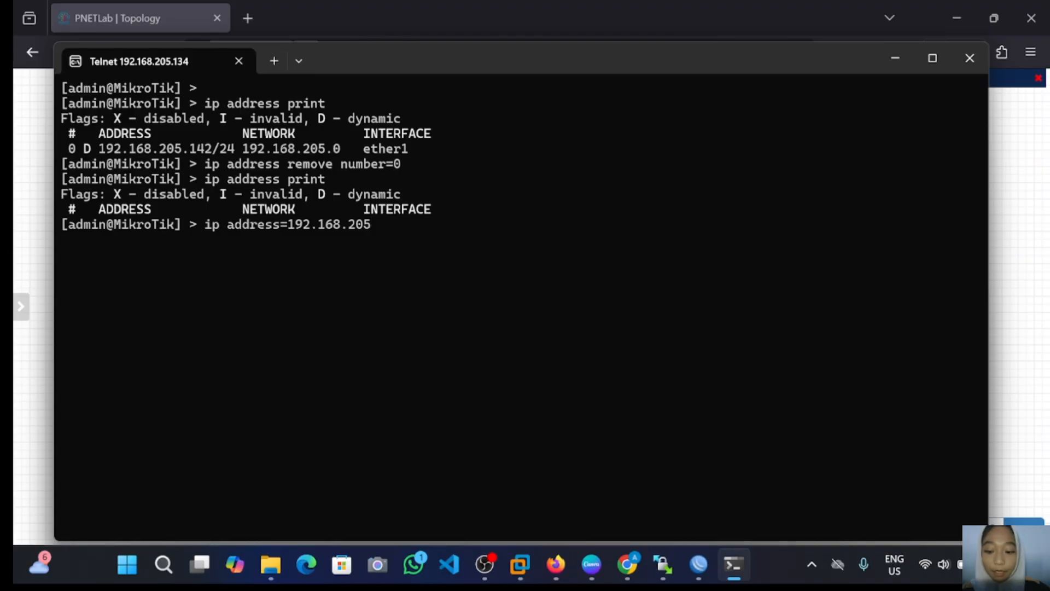
text(.)
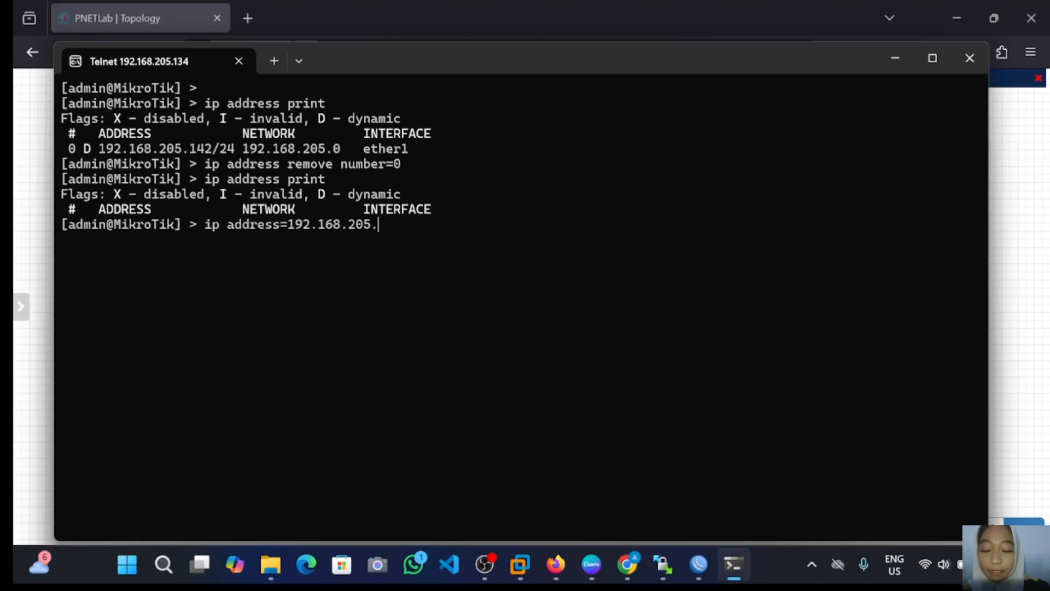
text(6)
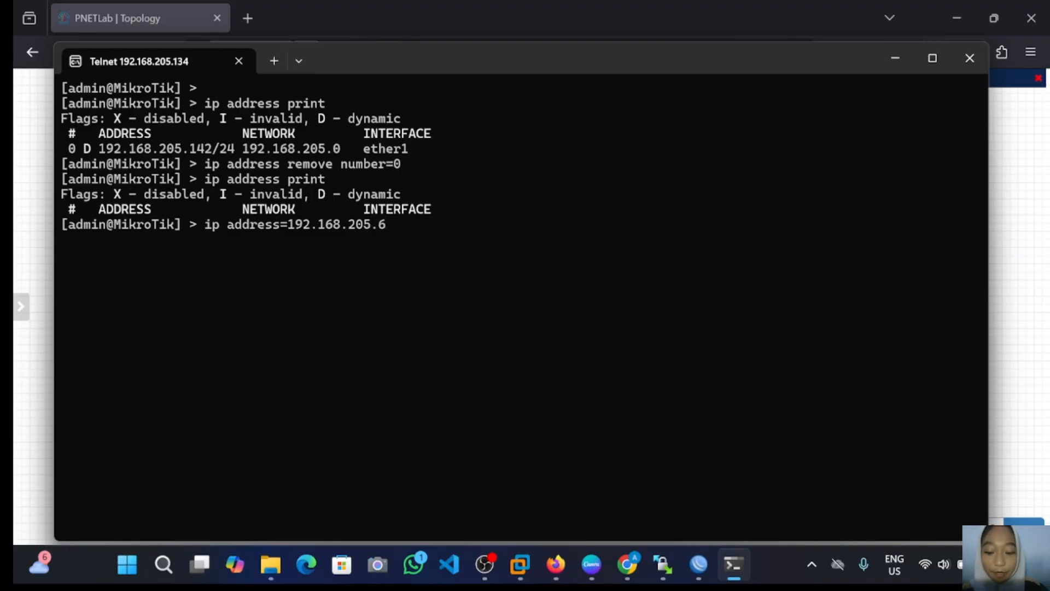
text(/24)
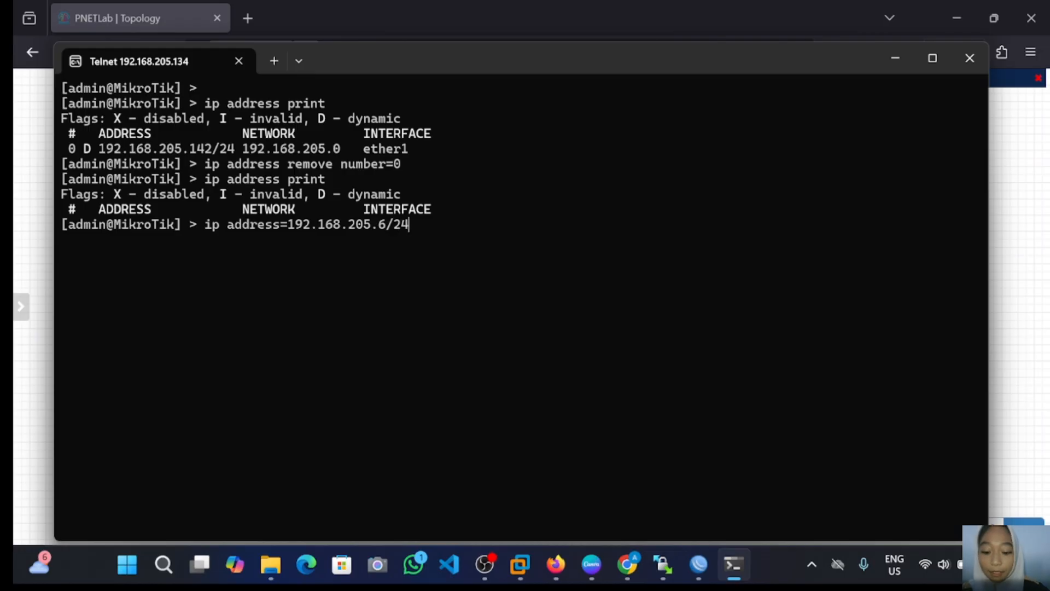
text( int)
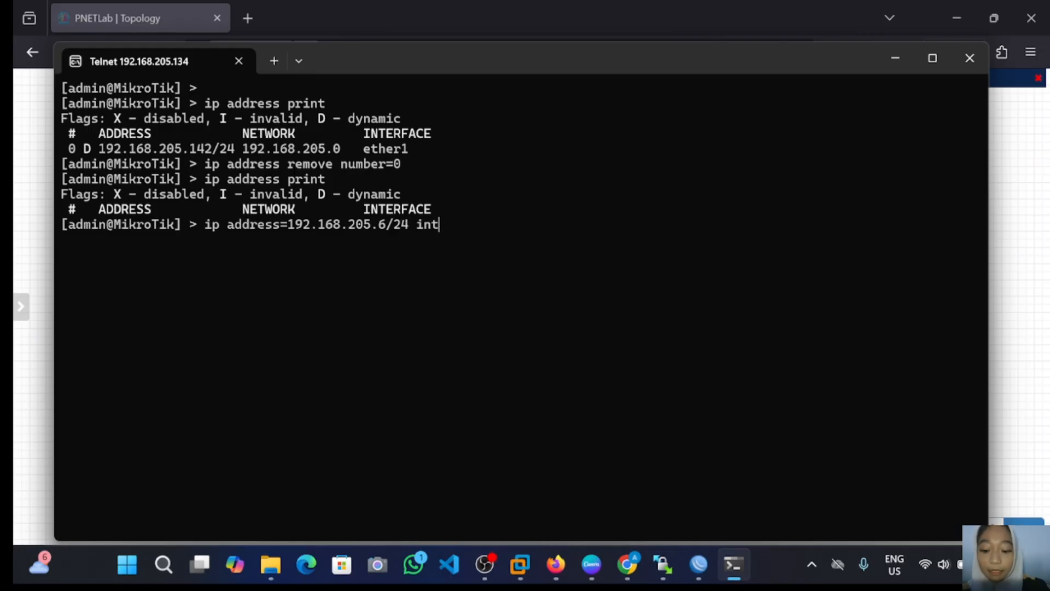
text(erface=eth)
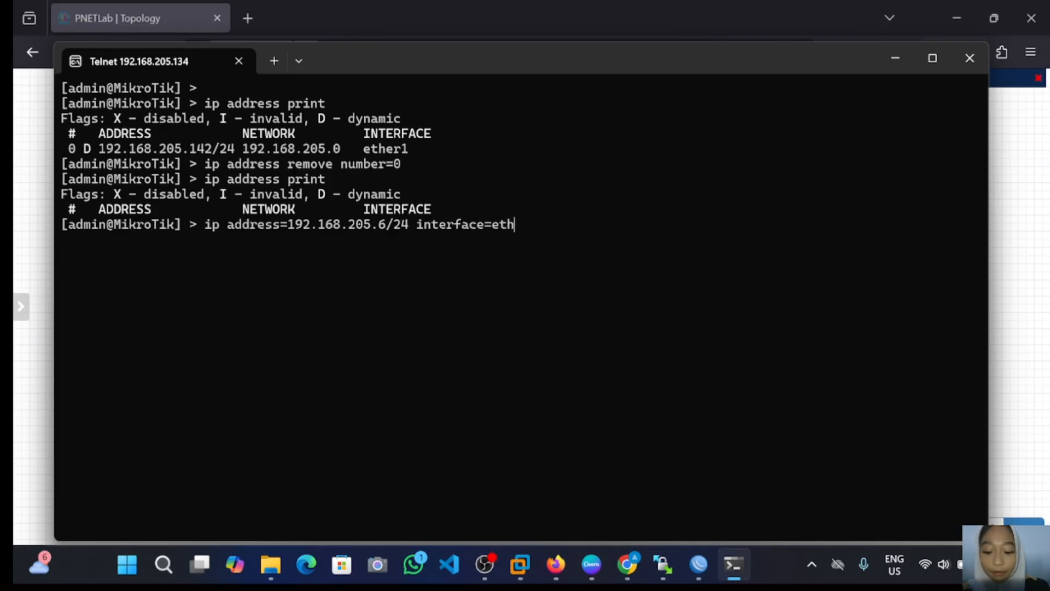
text(er)
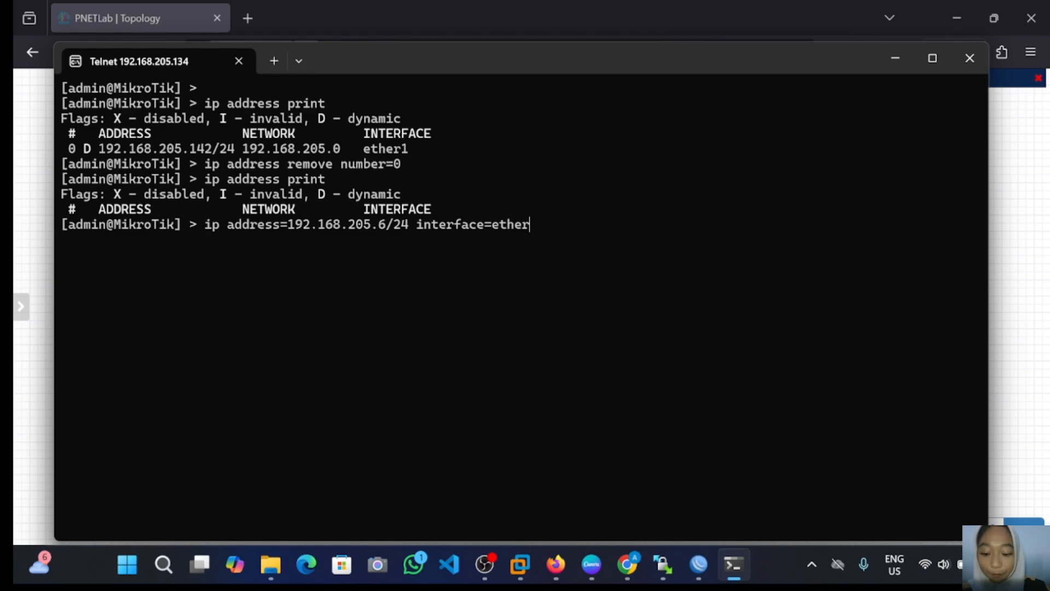
text(1)
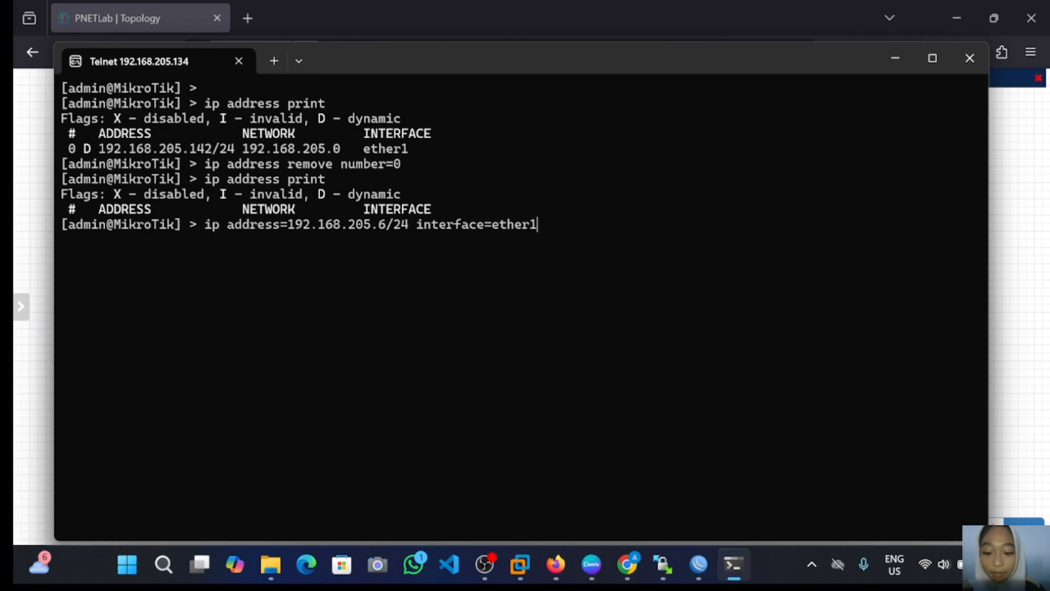
key(Return)
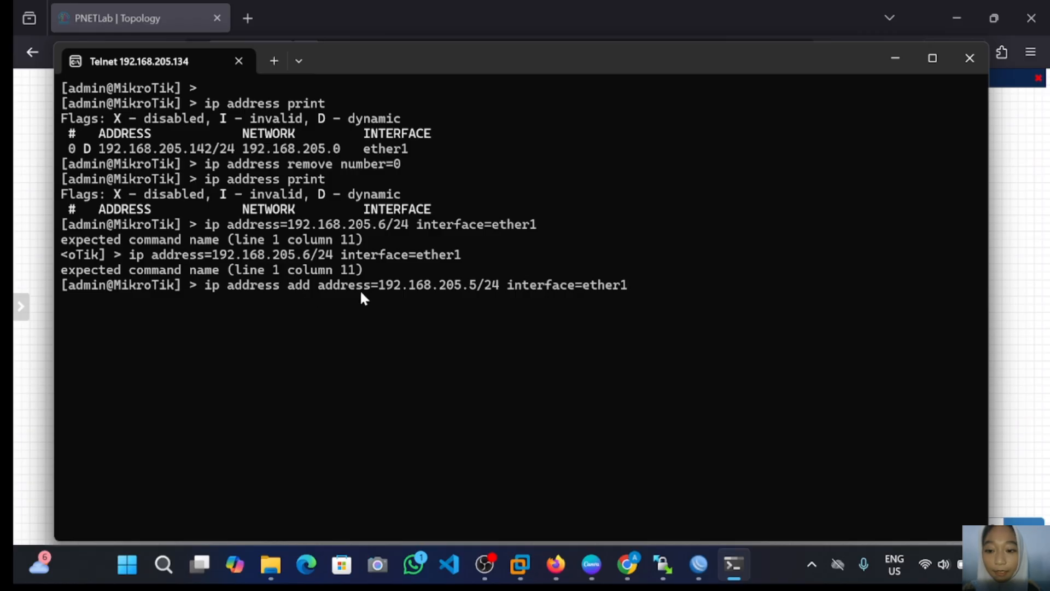
key(Return)
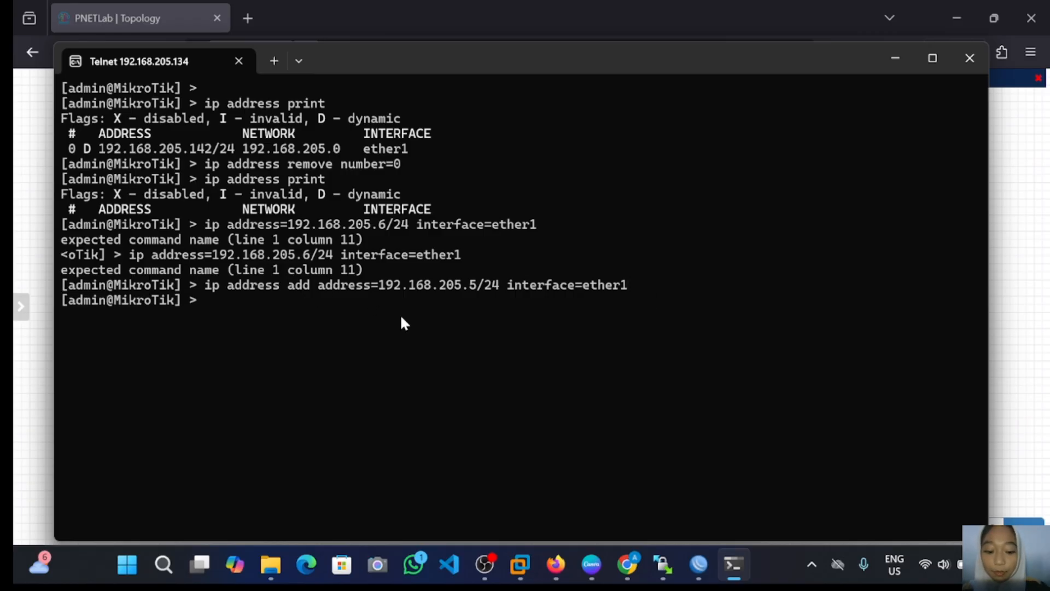
text(ip add)
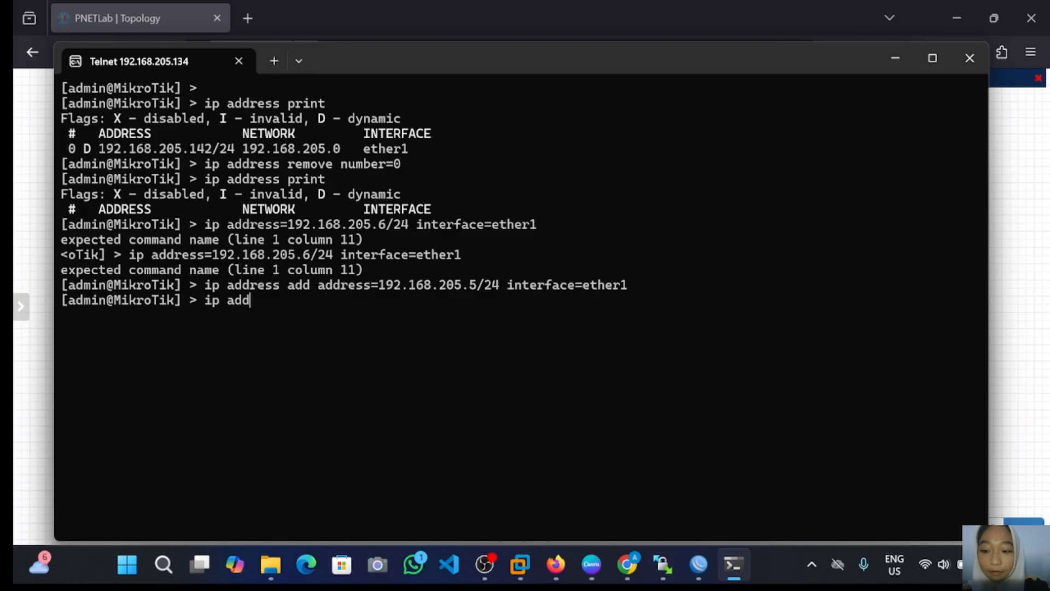
text(ress p)
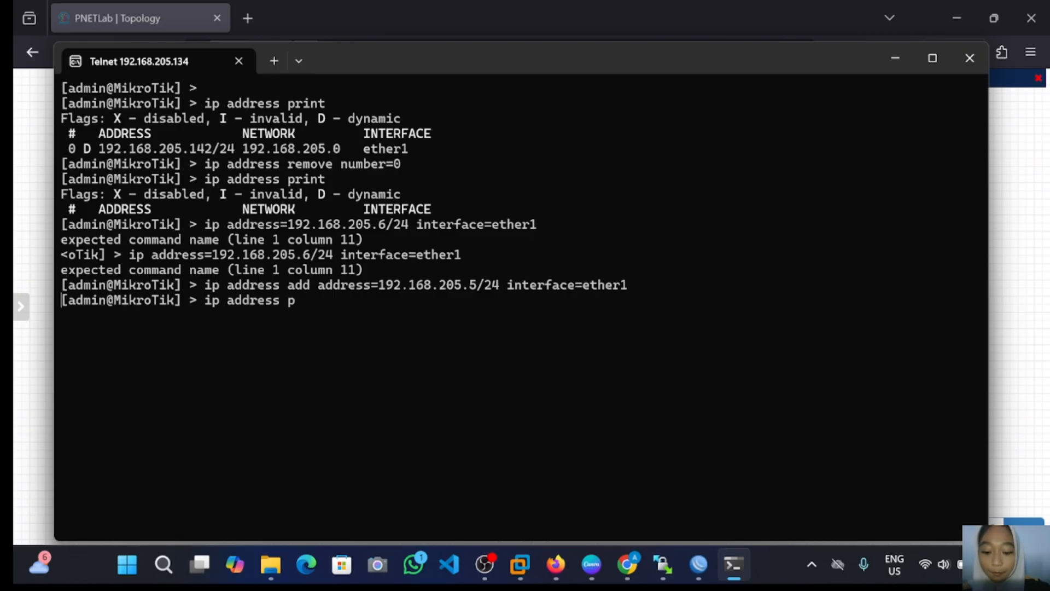
text(rint)
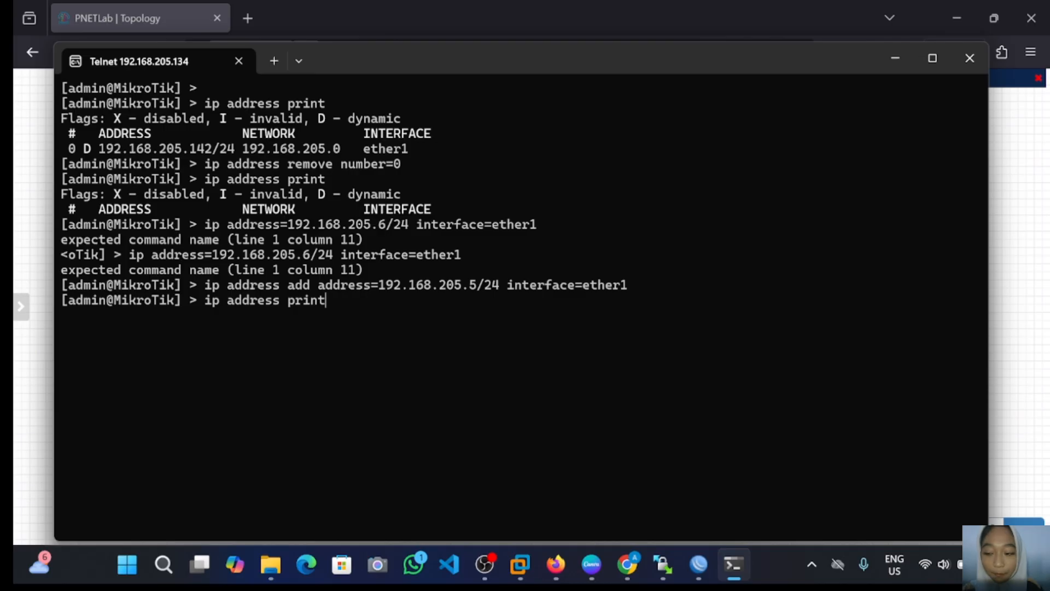
key(Return)
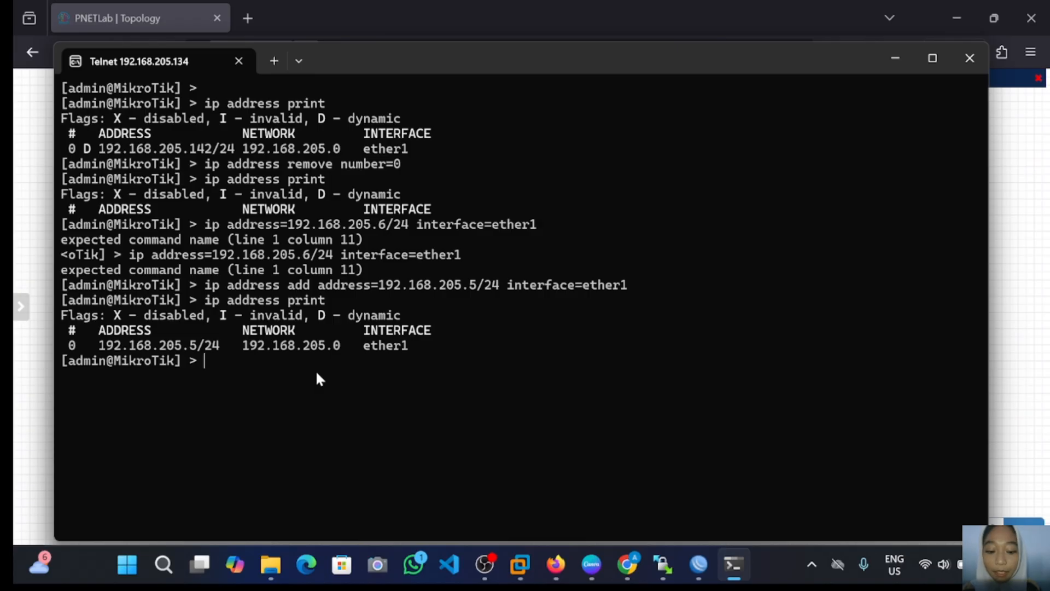
Step: Ping 192.168.205.2 from the router and stop after two replies with 0% loss
text(ping)
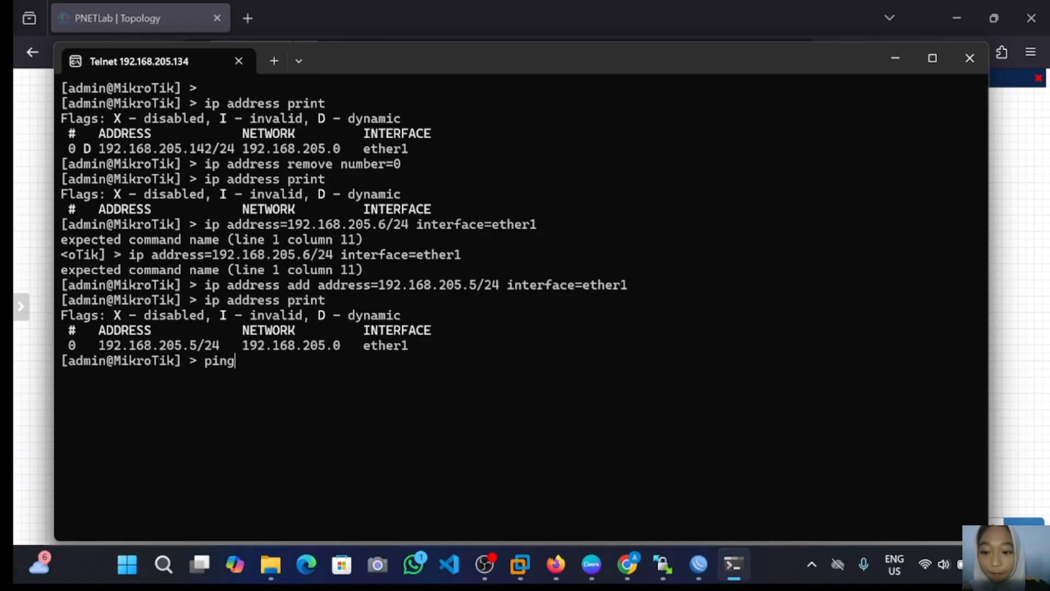
text( 192)
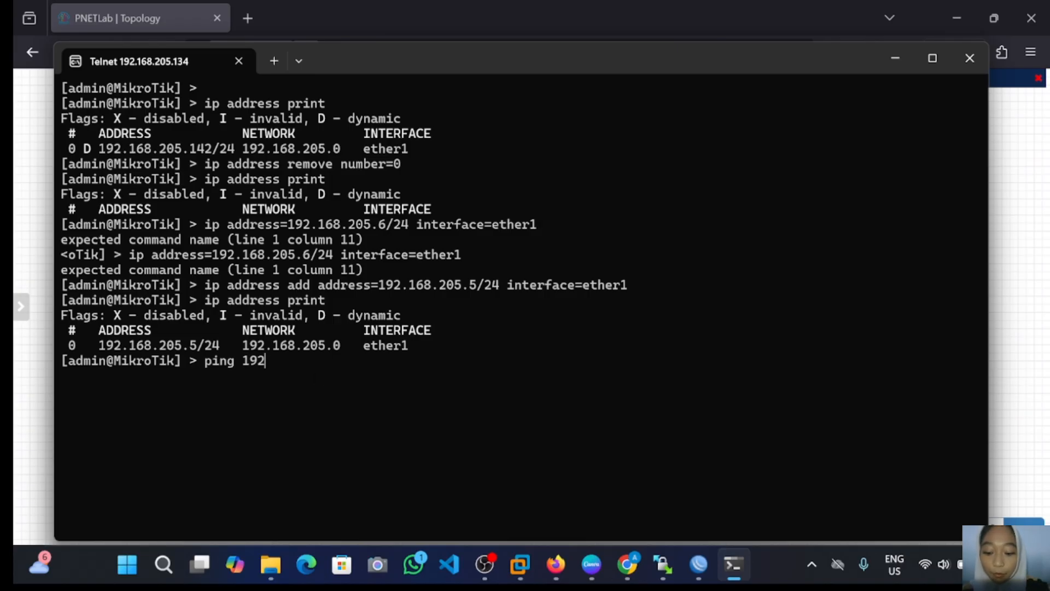
text(.16)
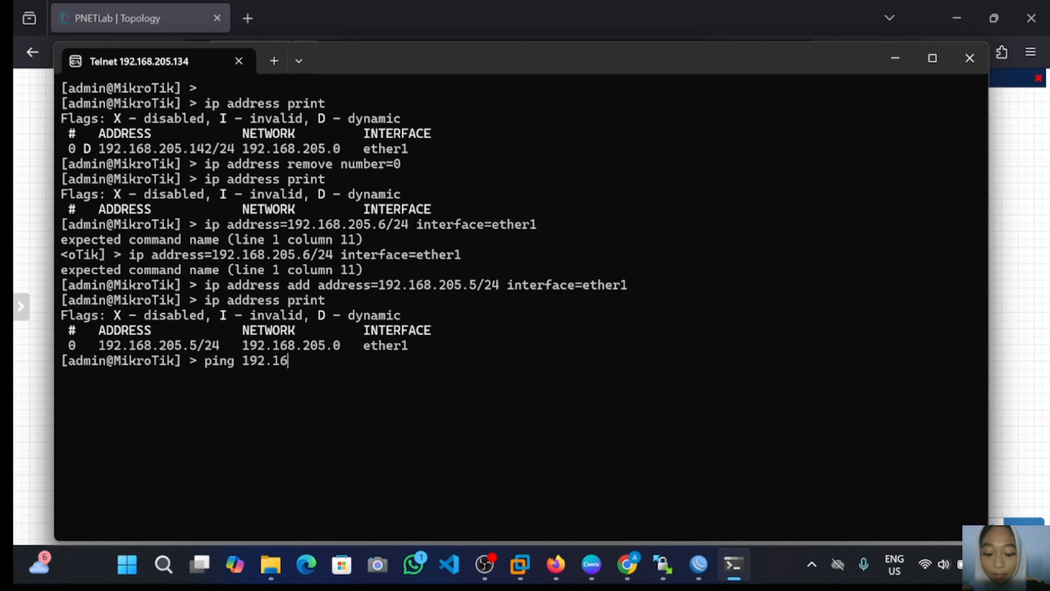
text(8.20)
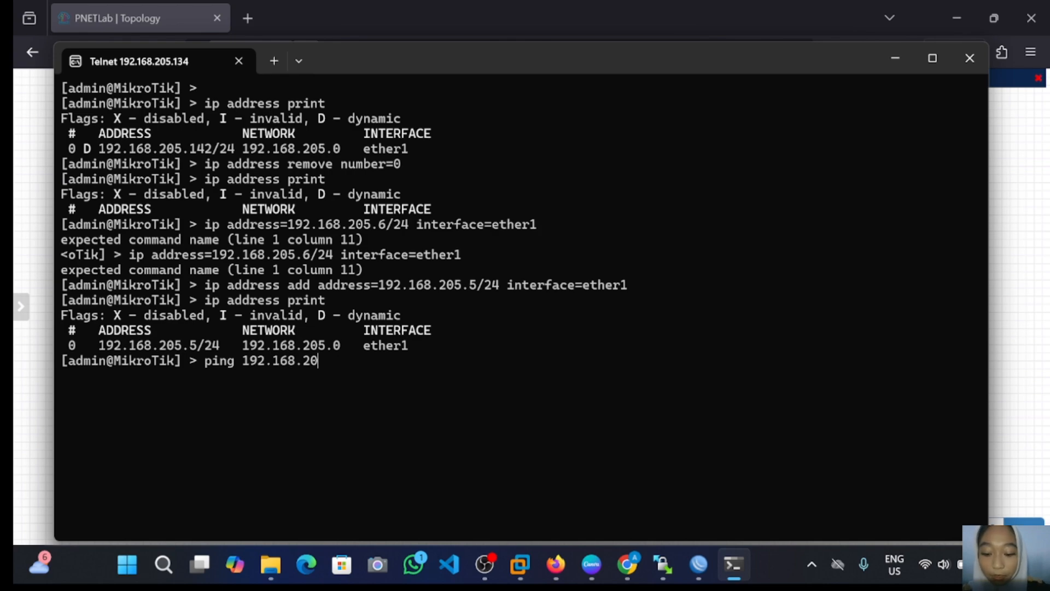
text(5.2)
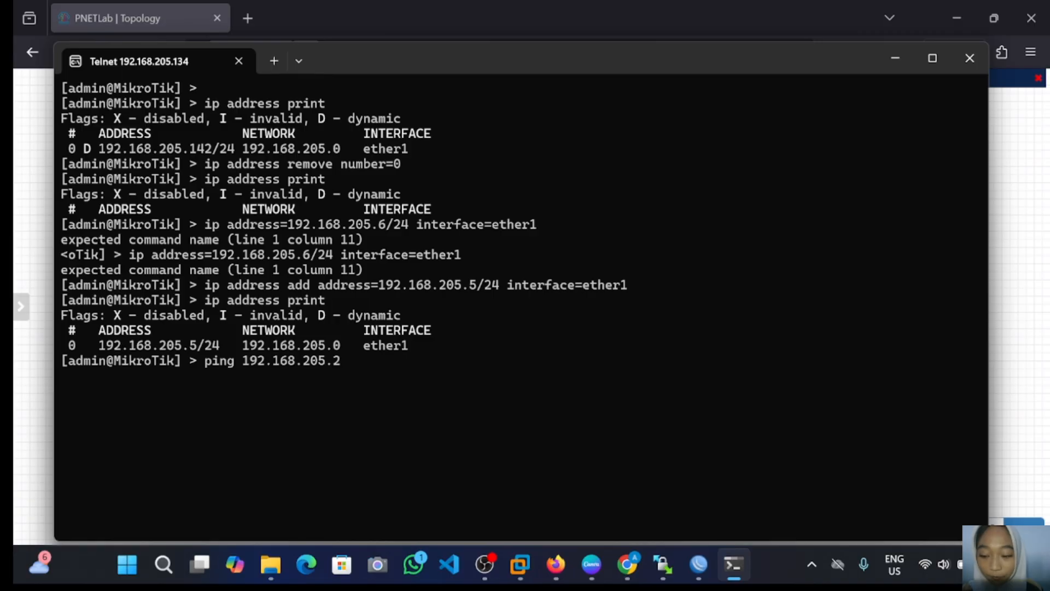
key(Return)
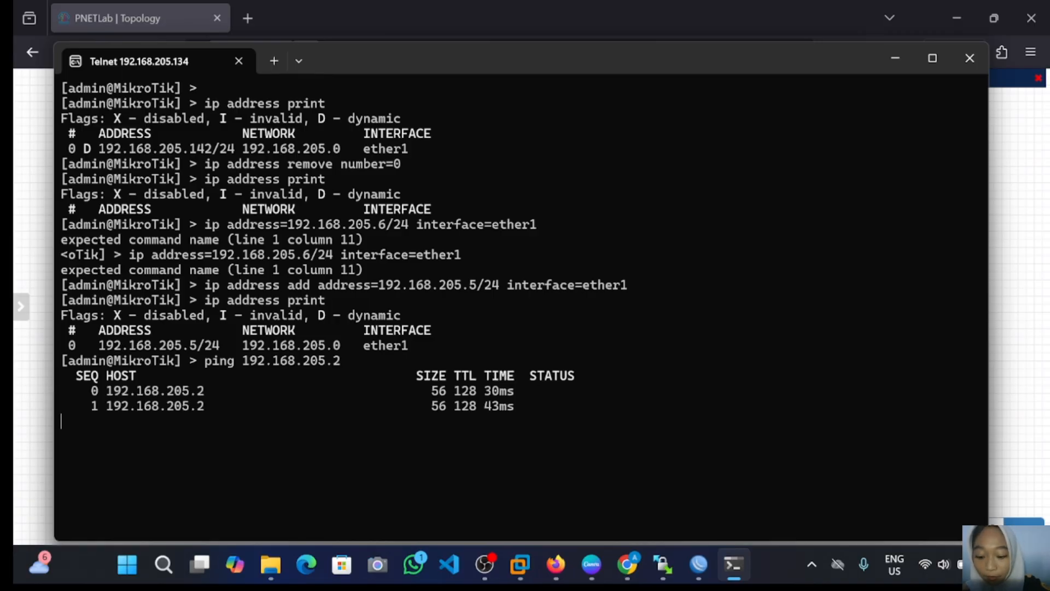
key(ctrl+c)
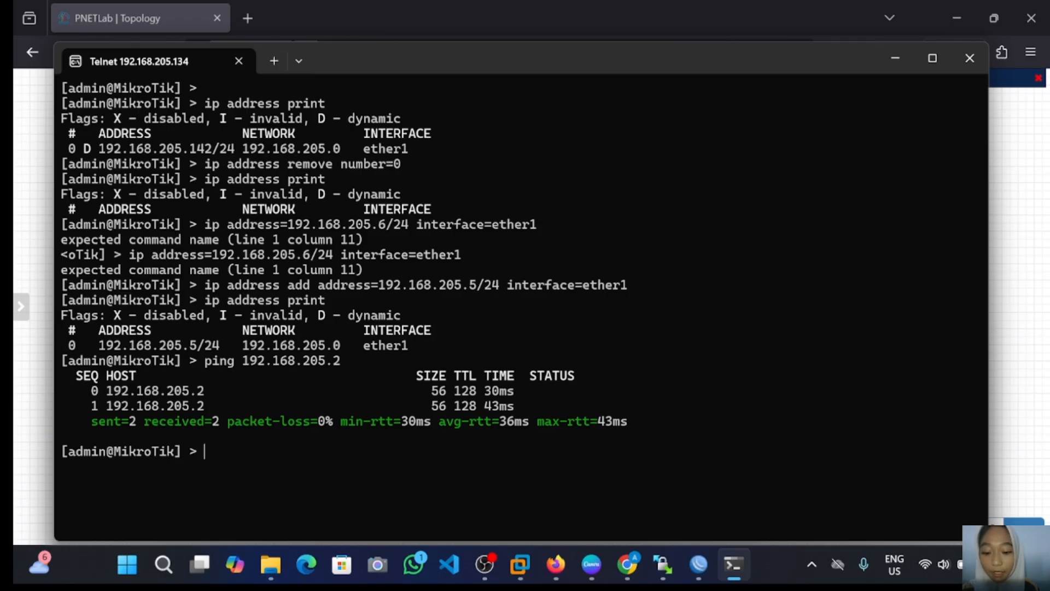
Step: Add a default route via gateway 192.168.205.2, then list routes to confirm static 0.0.0.0/0
text(ip r)
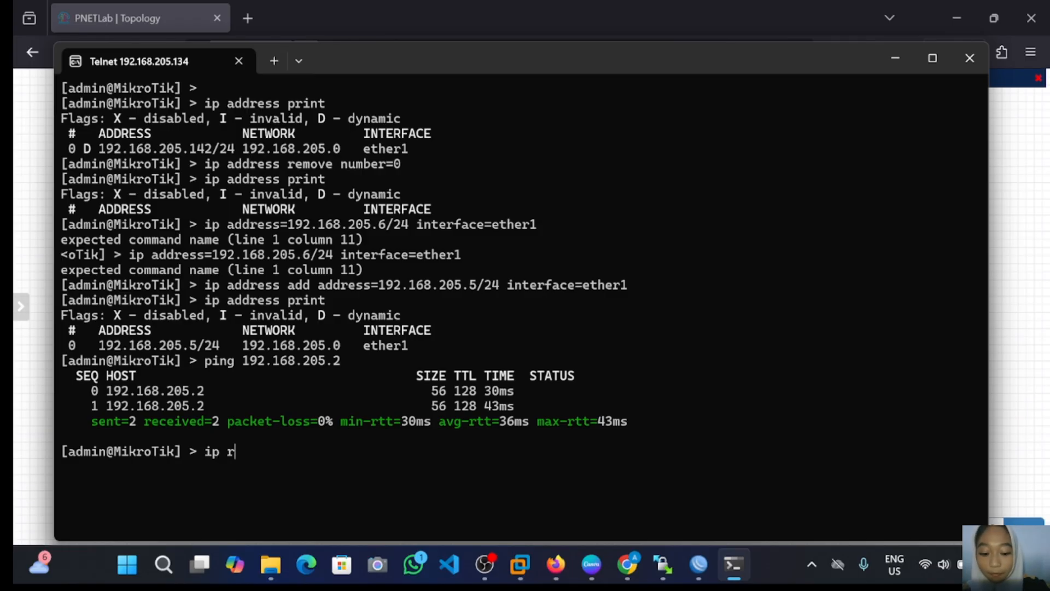
text(out)
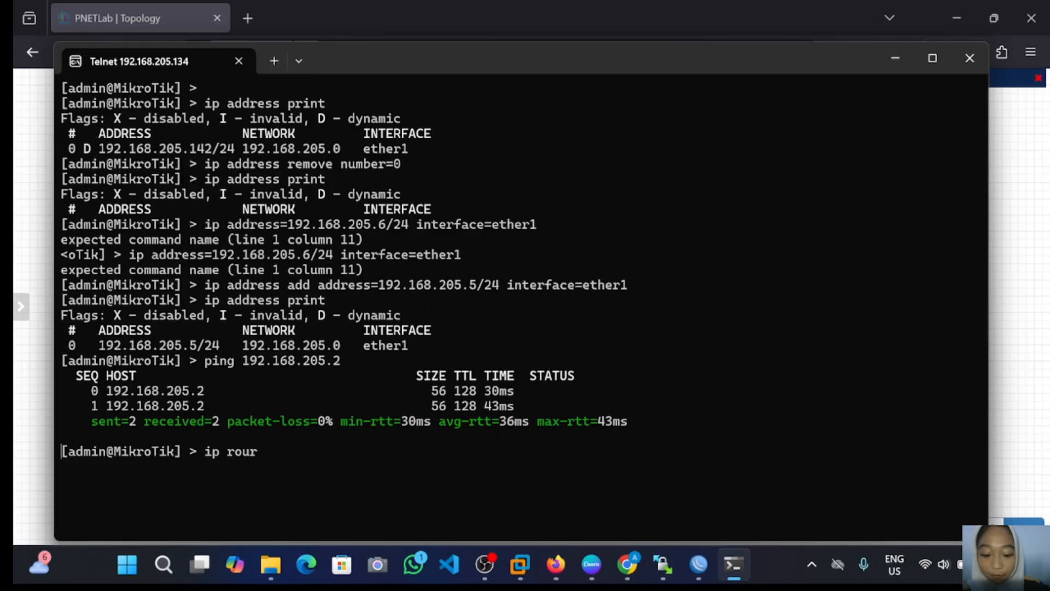
text(e pr)
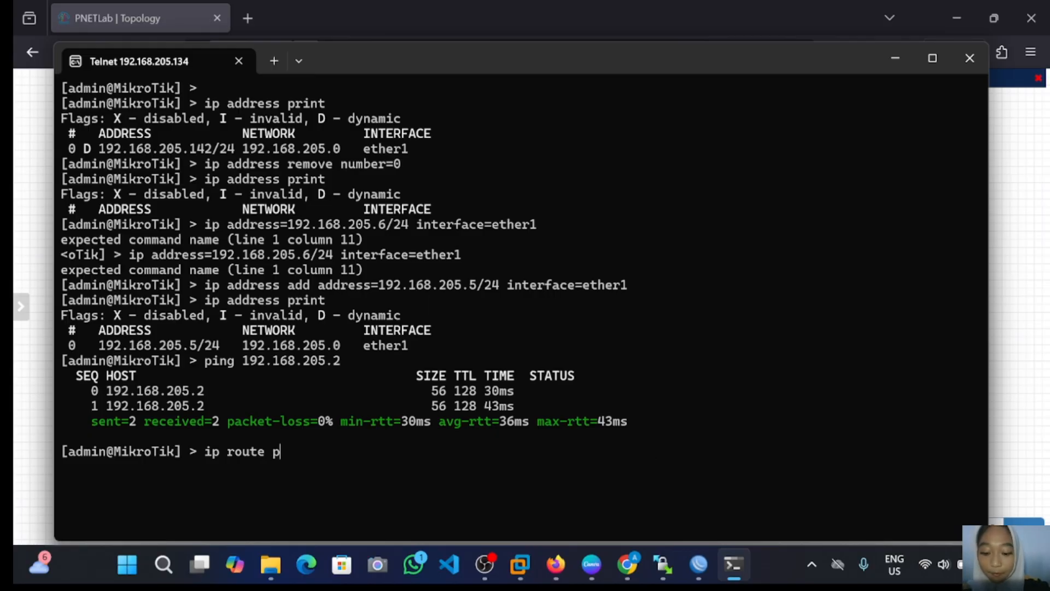
text(int)
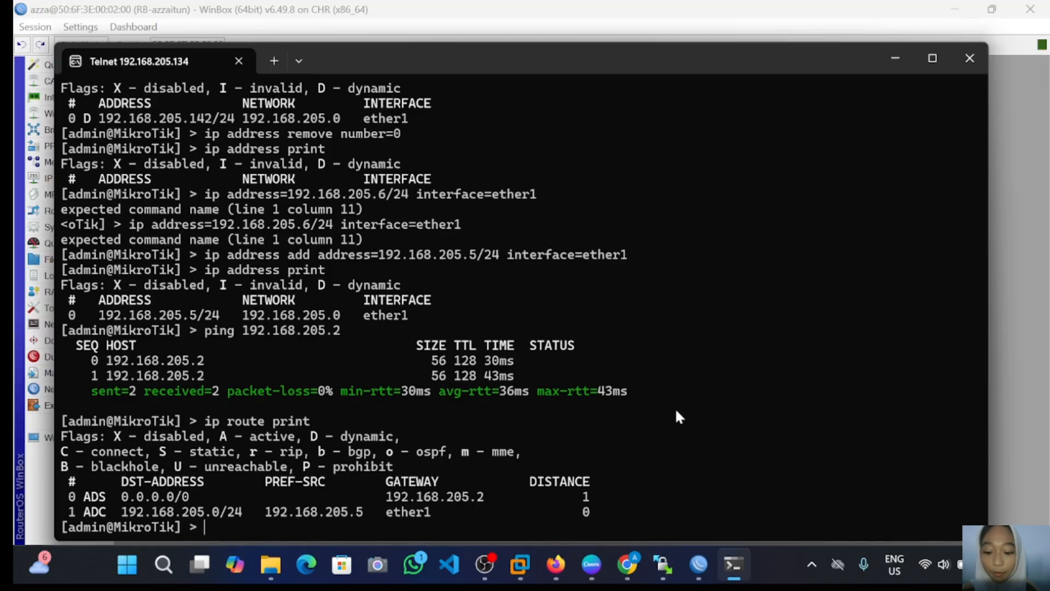
text(i)
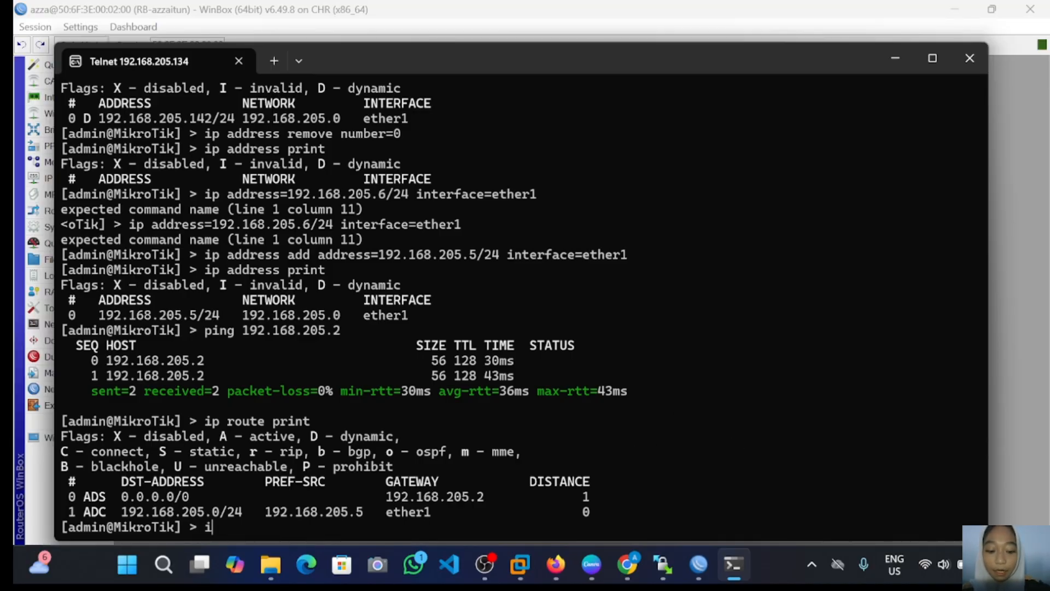
text(p ro)
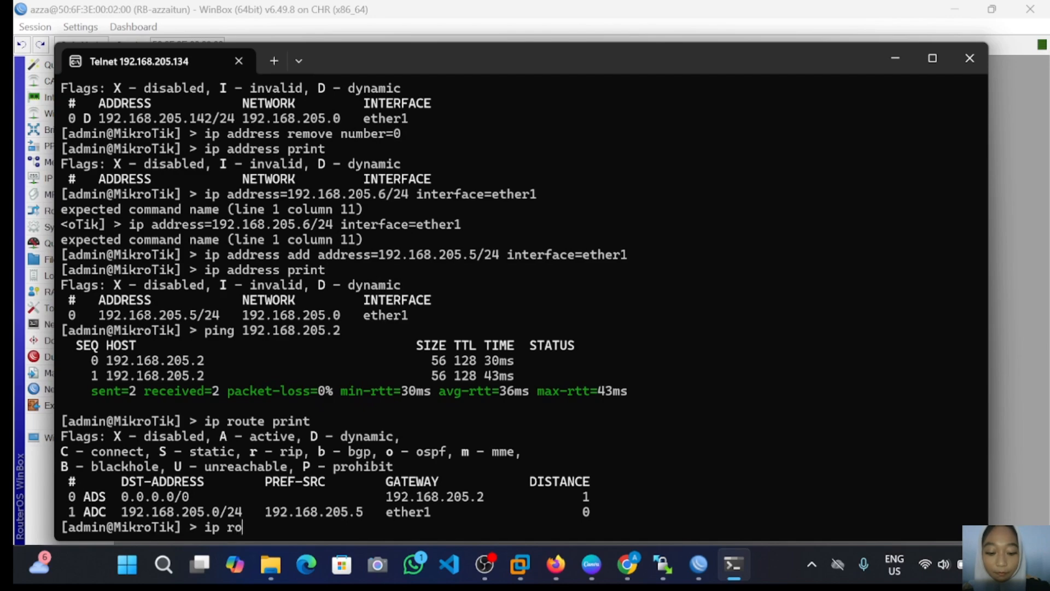
text(ute)
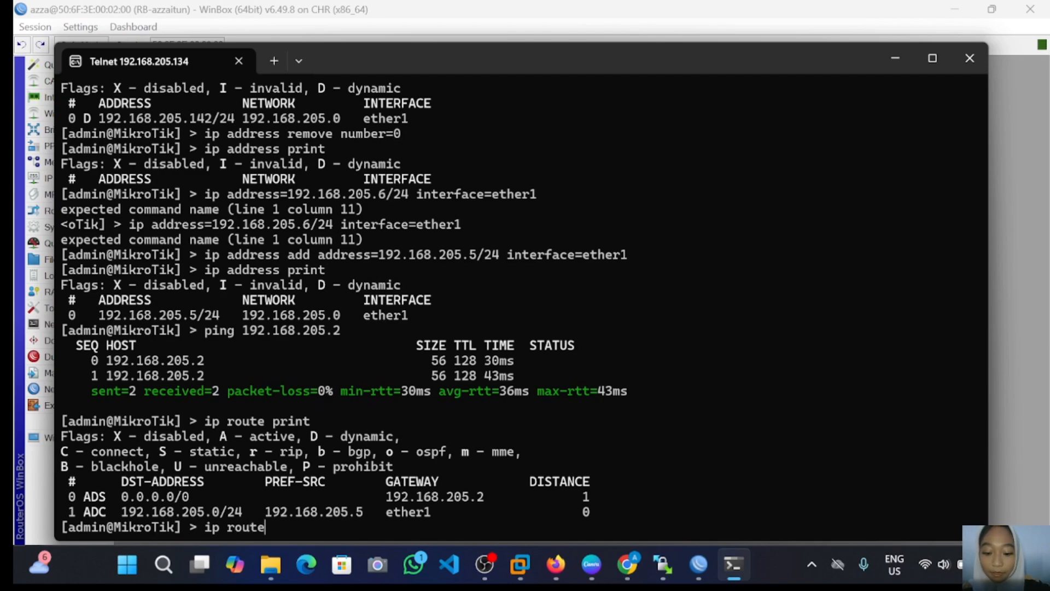
text( add)
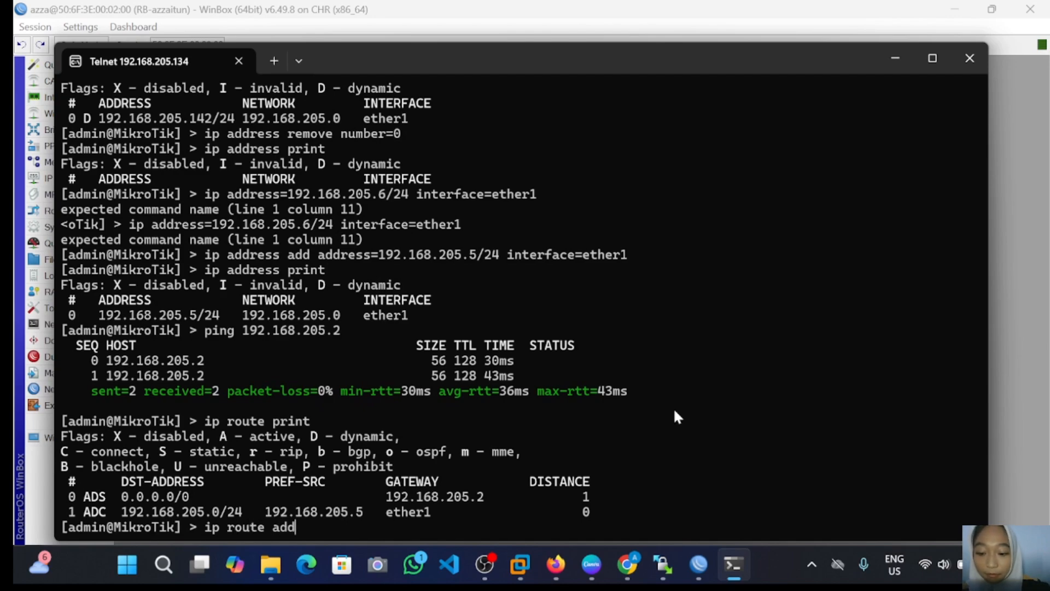
text( gateway)
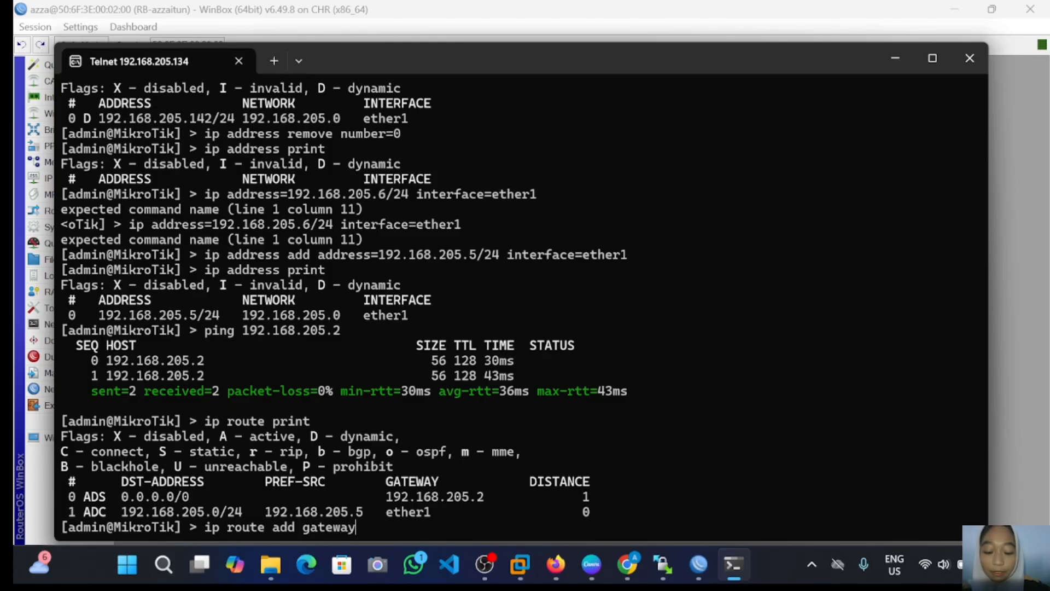
text(=1)
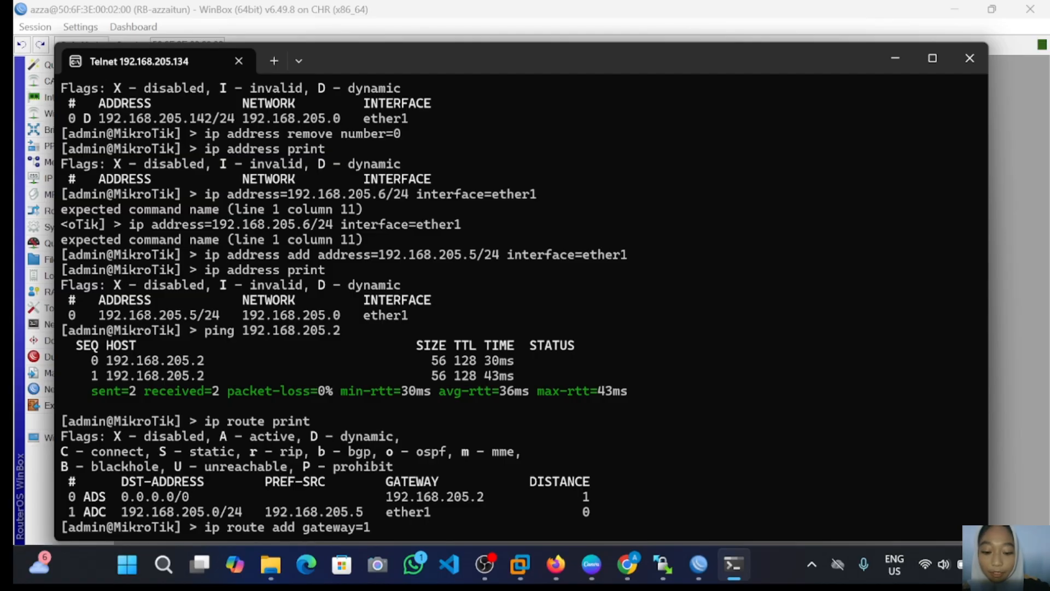
text(92.1)
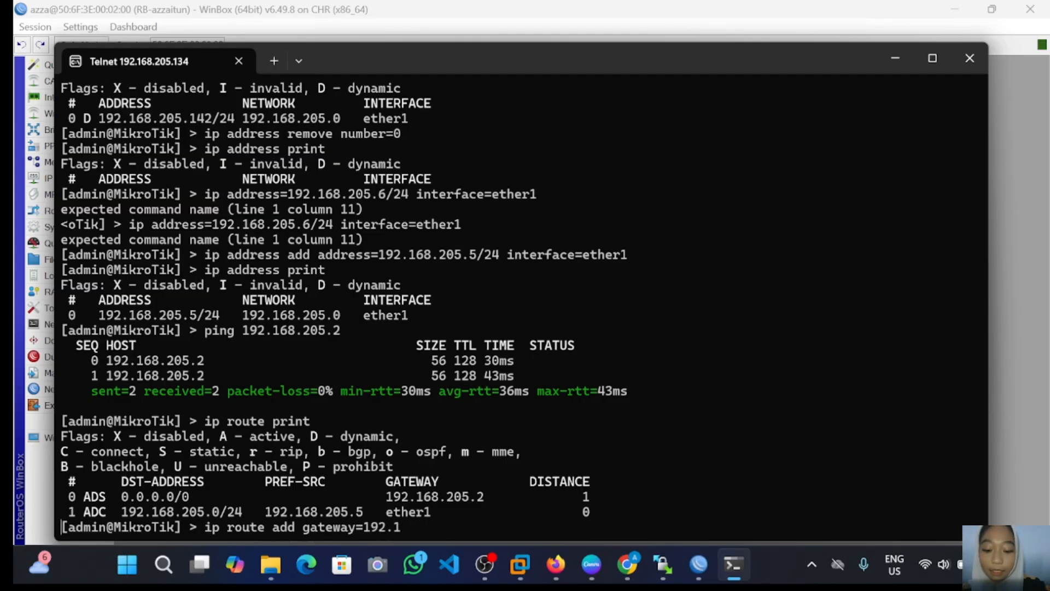
text(68.)
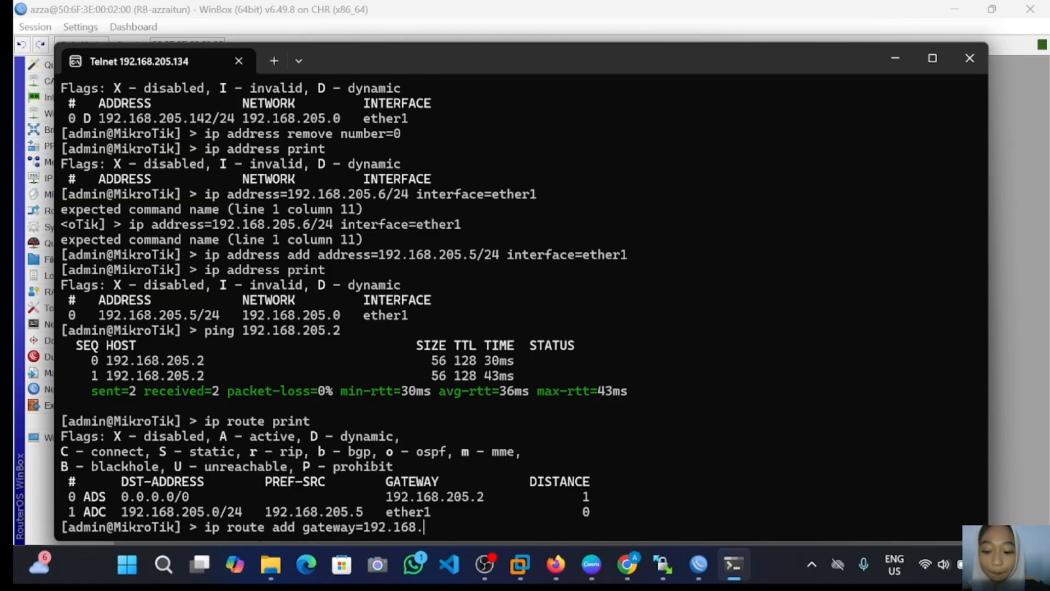
text(205.)
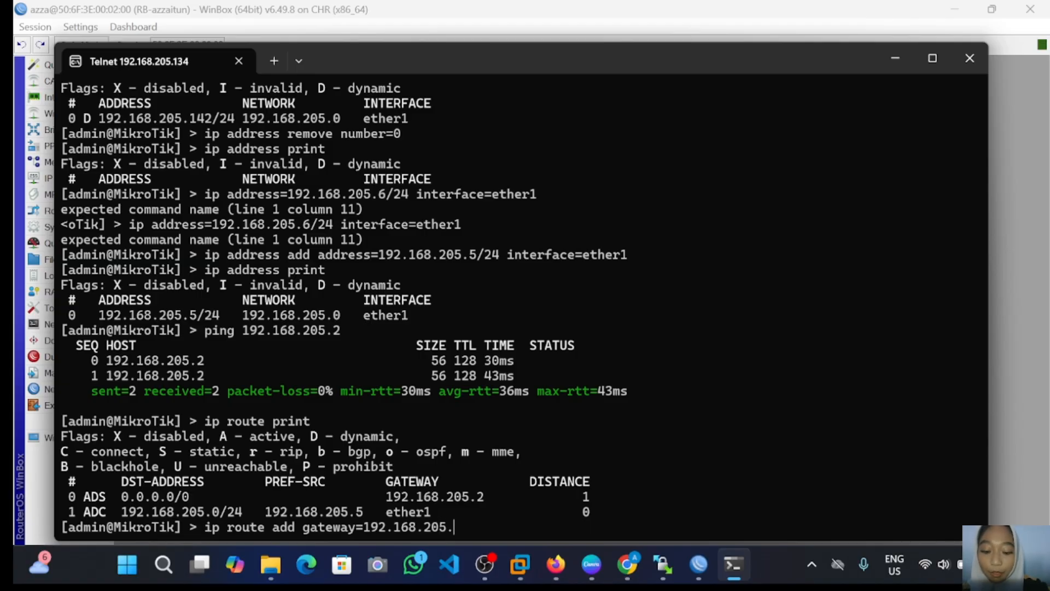
text(2)
key(Return)
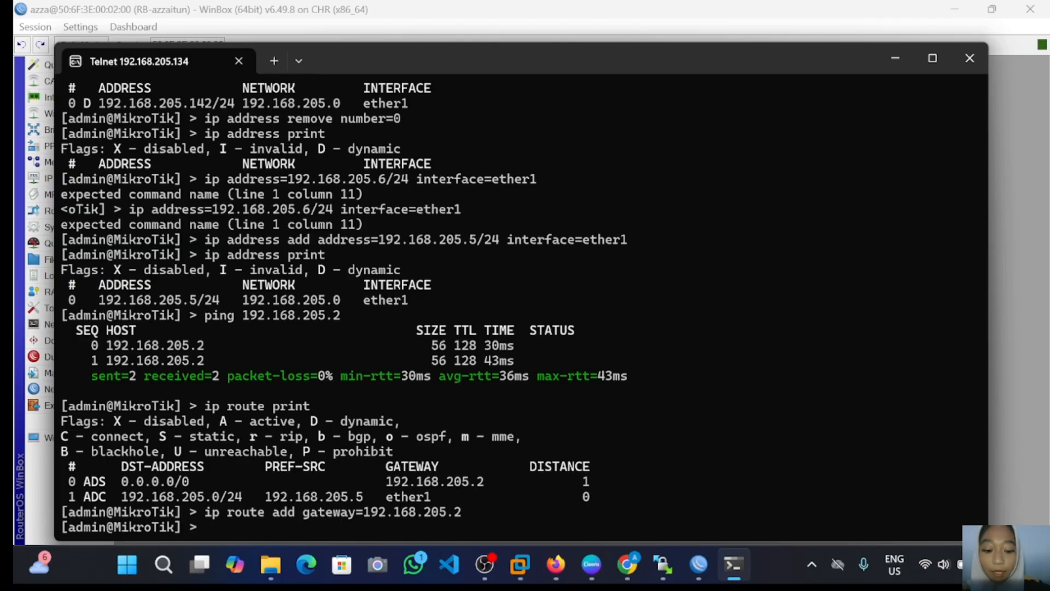
text(ip rou)
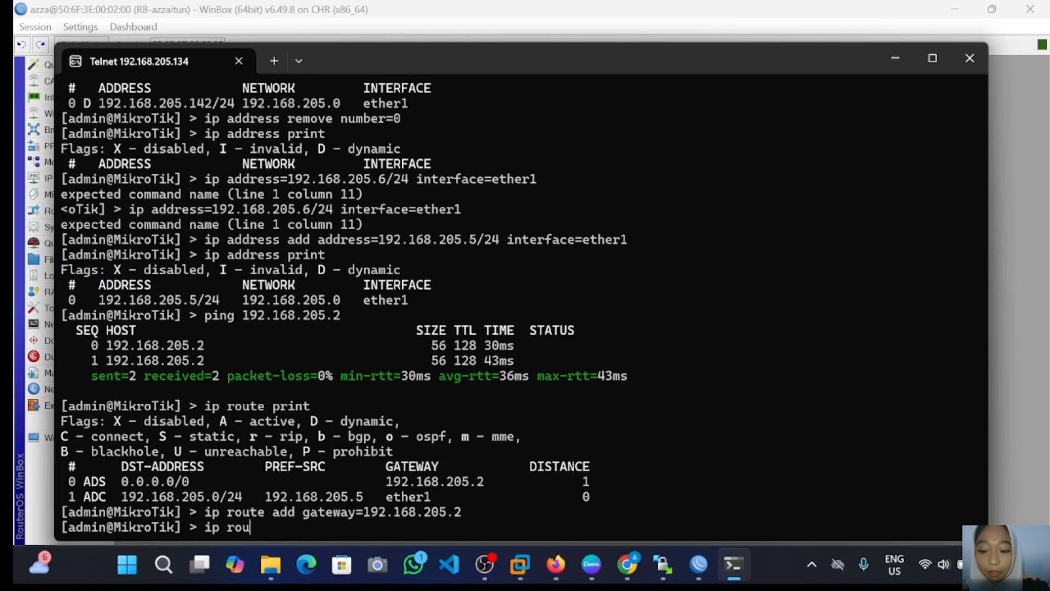
text(te)
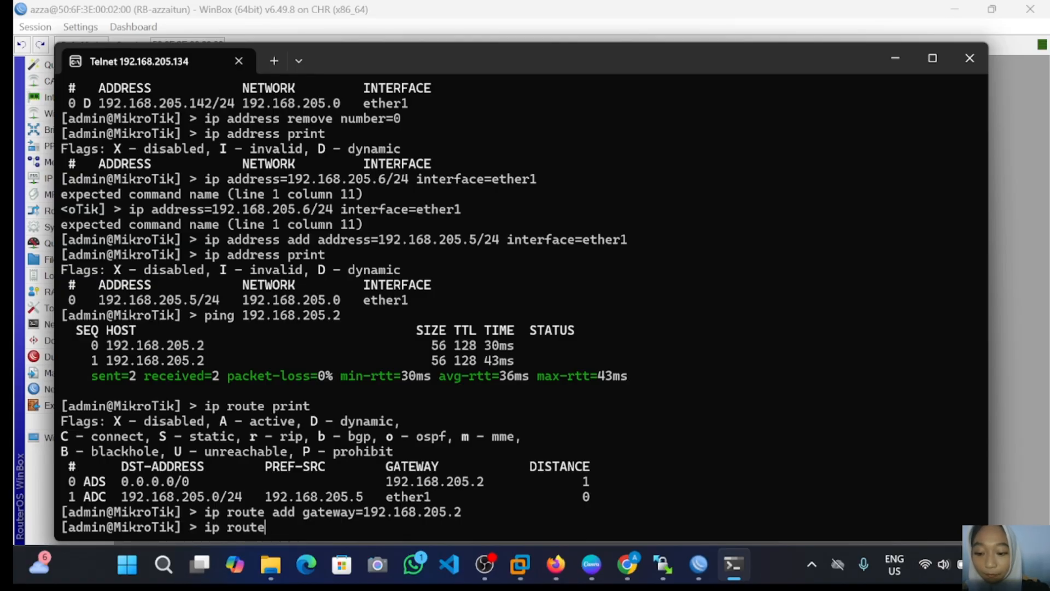
text( pt)
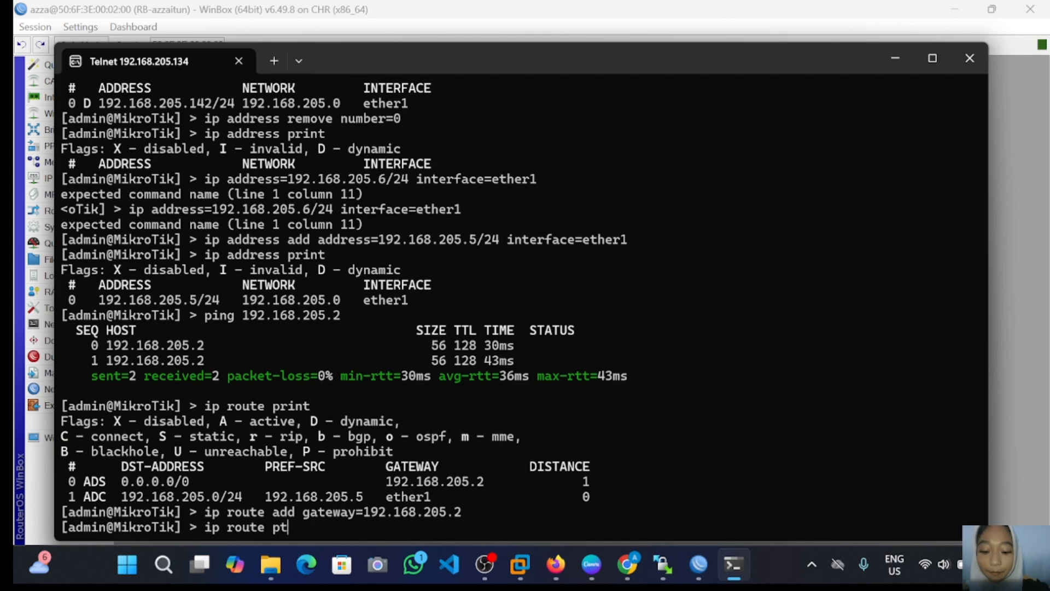
key(BackSpace)
text(rint)
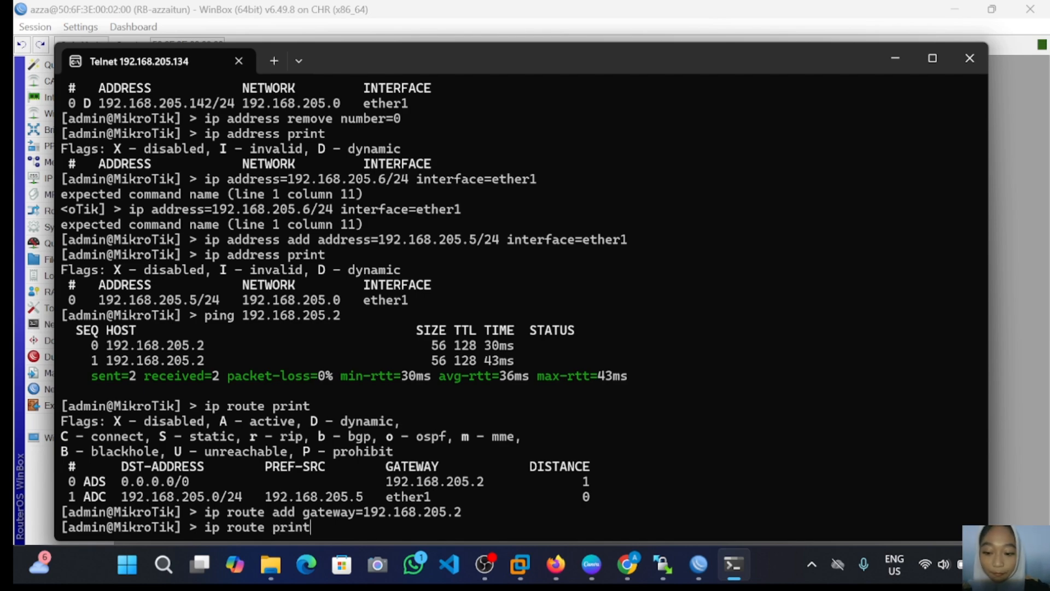
key(Return)
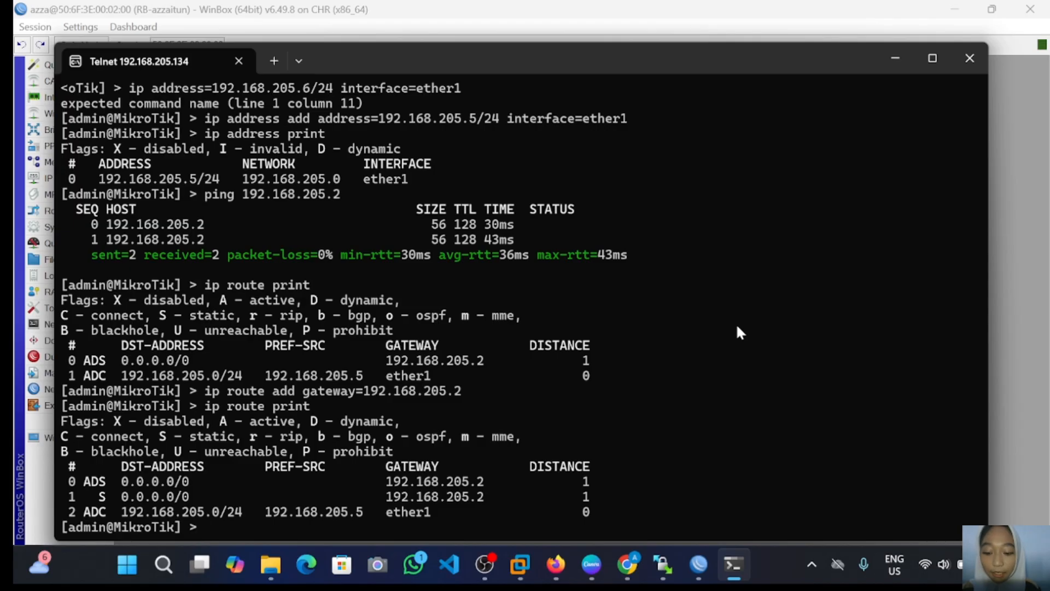
Step: Set the router's DNS servers to 8.8.8.8 and print the DNS settings to check
text(ip d)
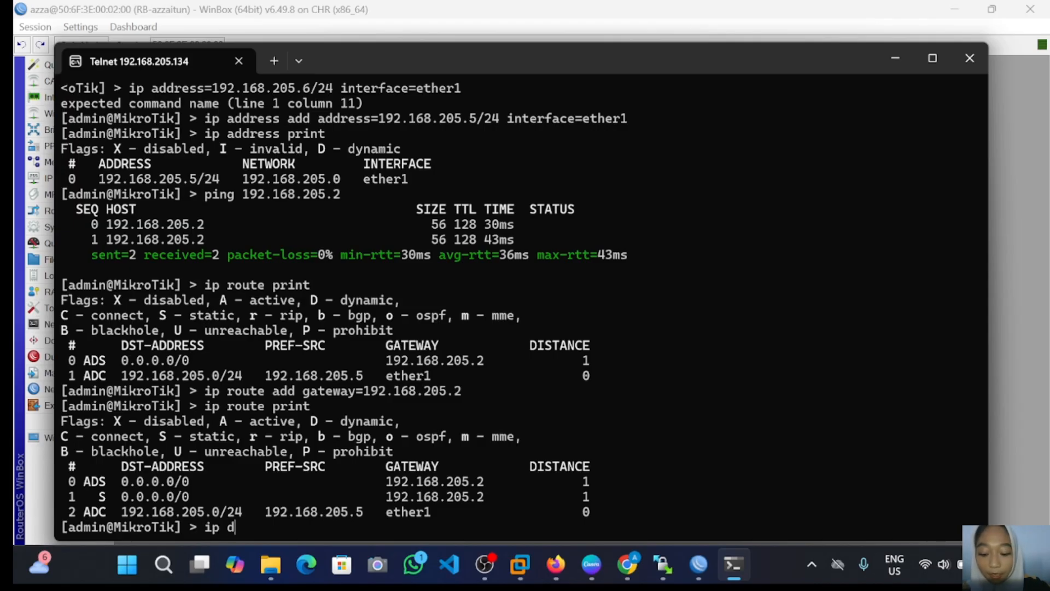
text(ns)
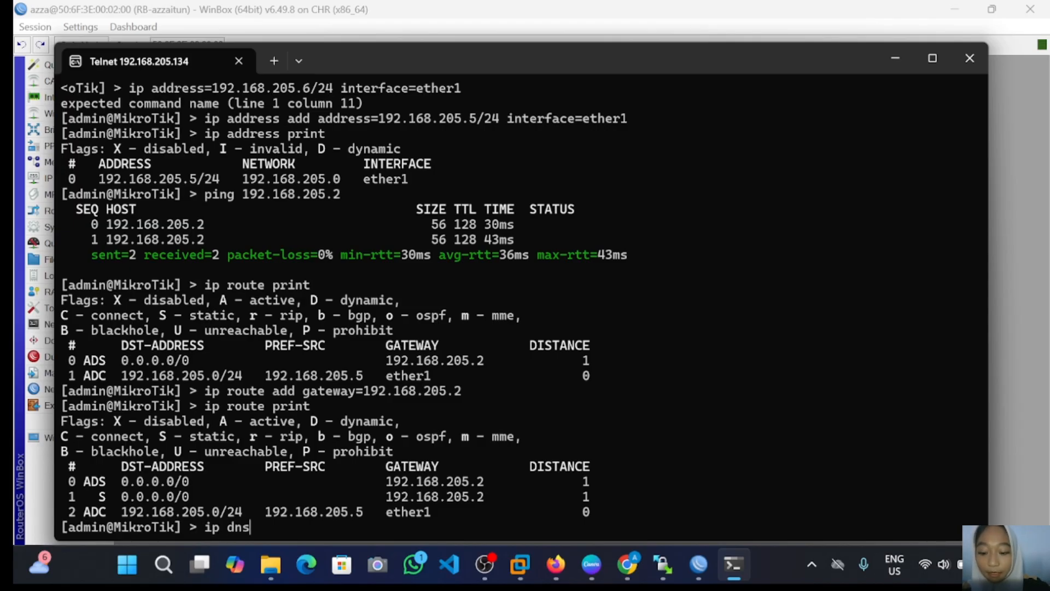
text( se)
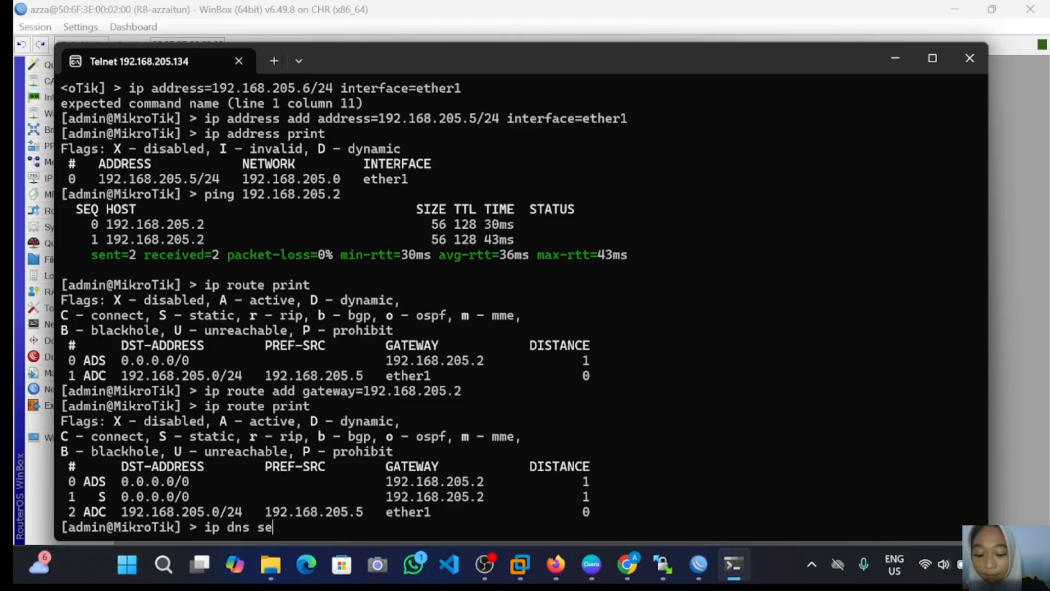
text(t ser)
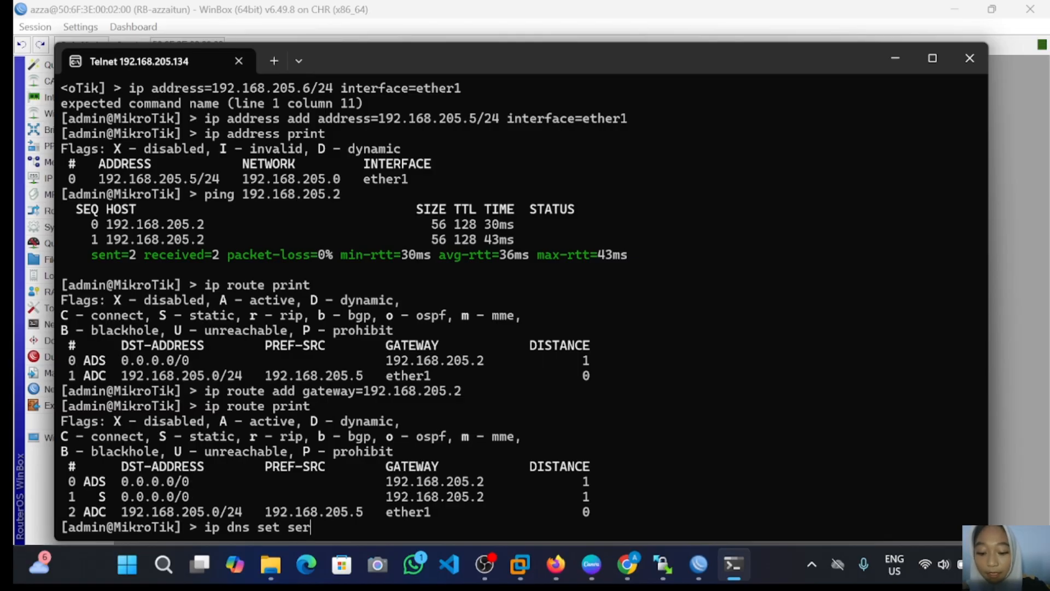
text(vers)
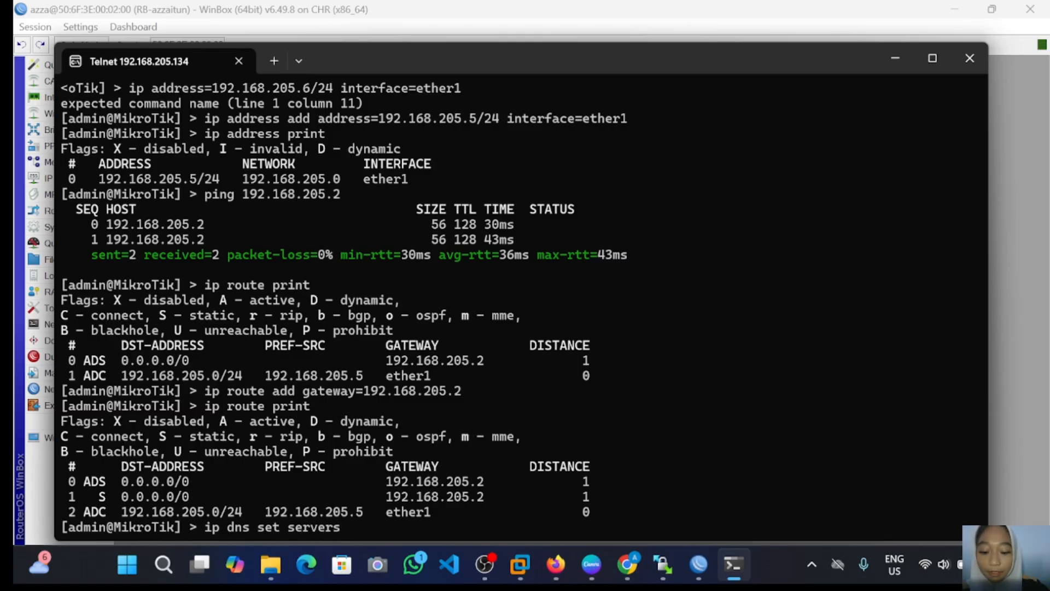
text(=8.8.8.8)
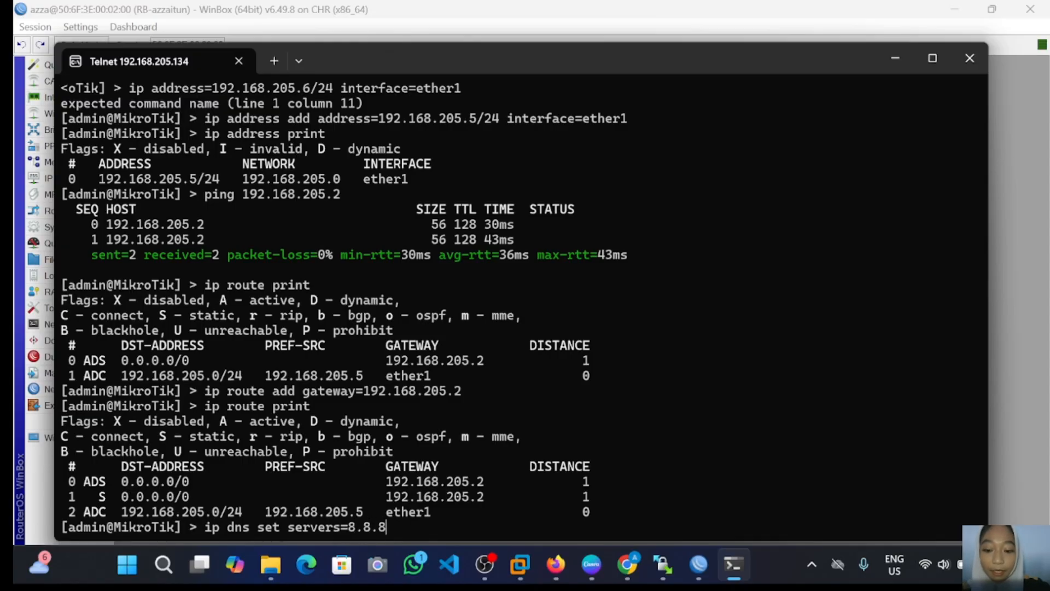
key(Return)
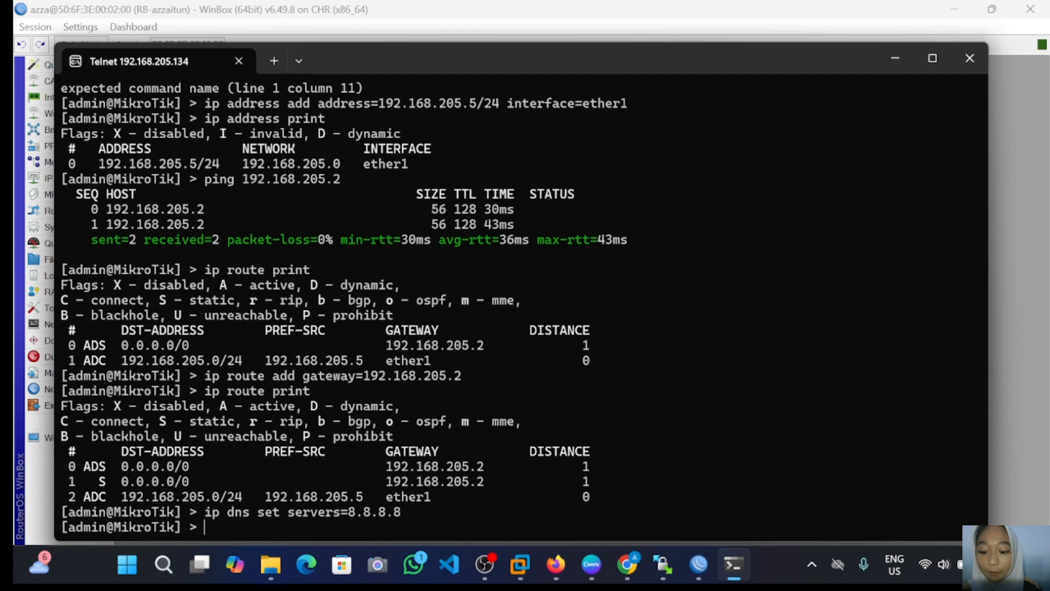
text(ip )
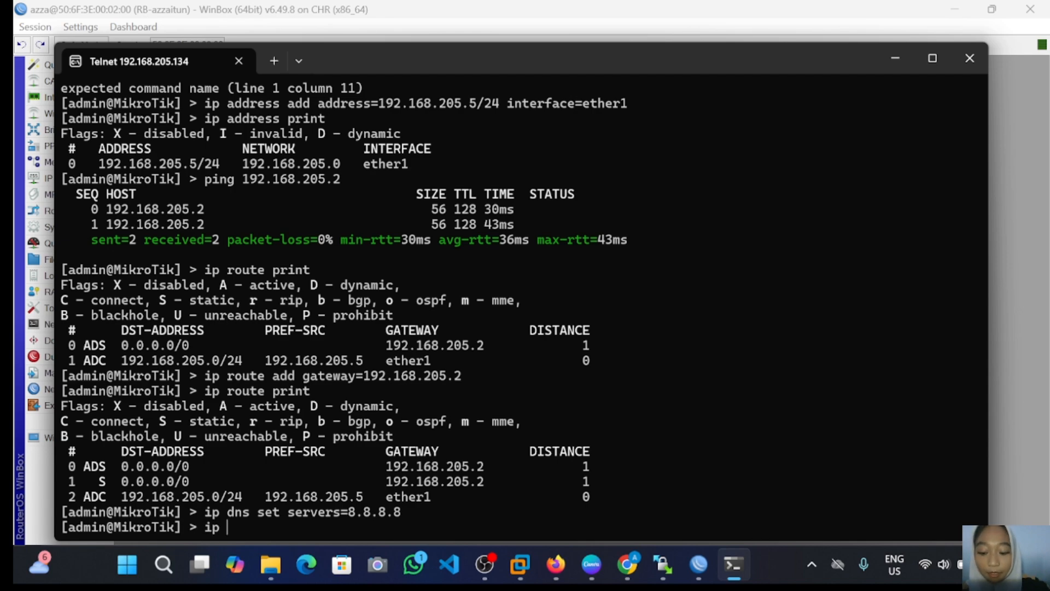
text(dns)
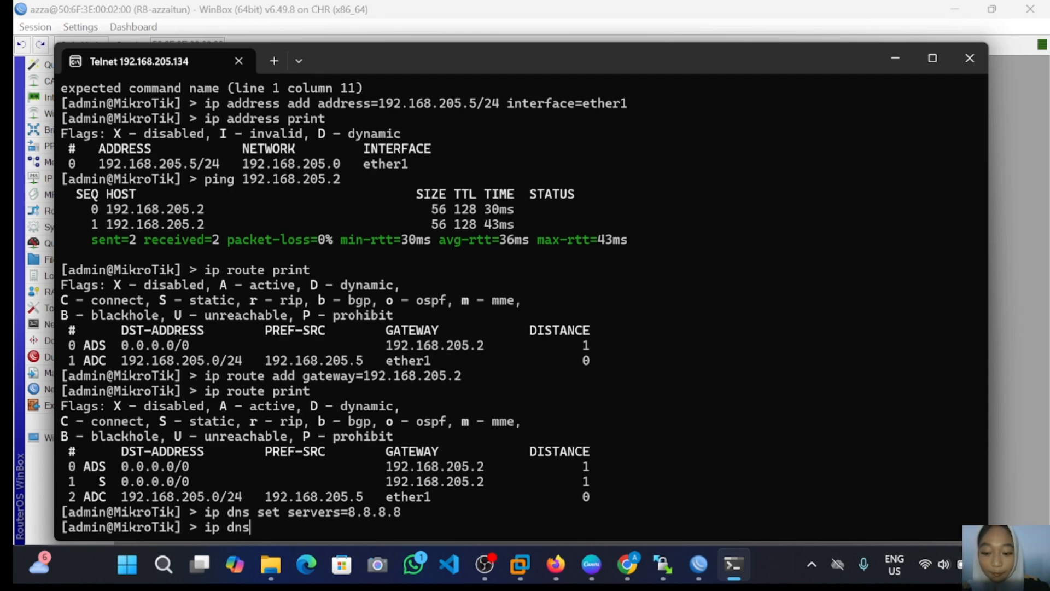
text( print)
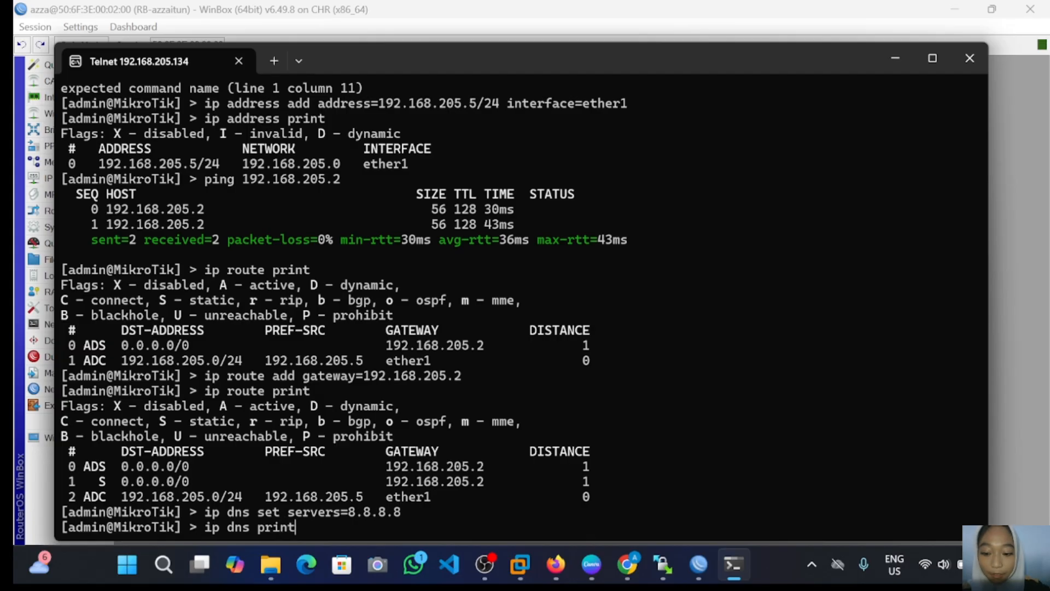
key(Return)
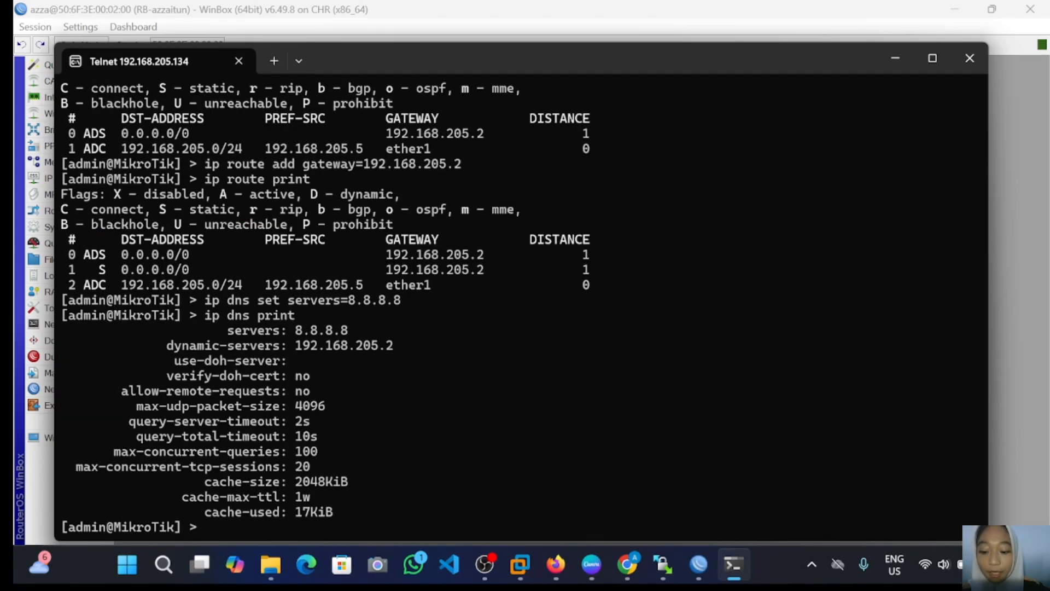
Step: Ping 8.8.8.8, then ping google.com to confirm it resolves to 142.251.12.138
text(ping )
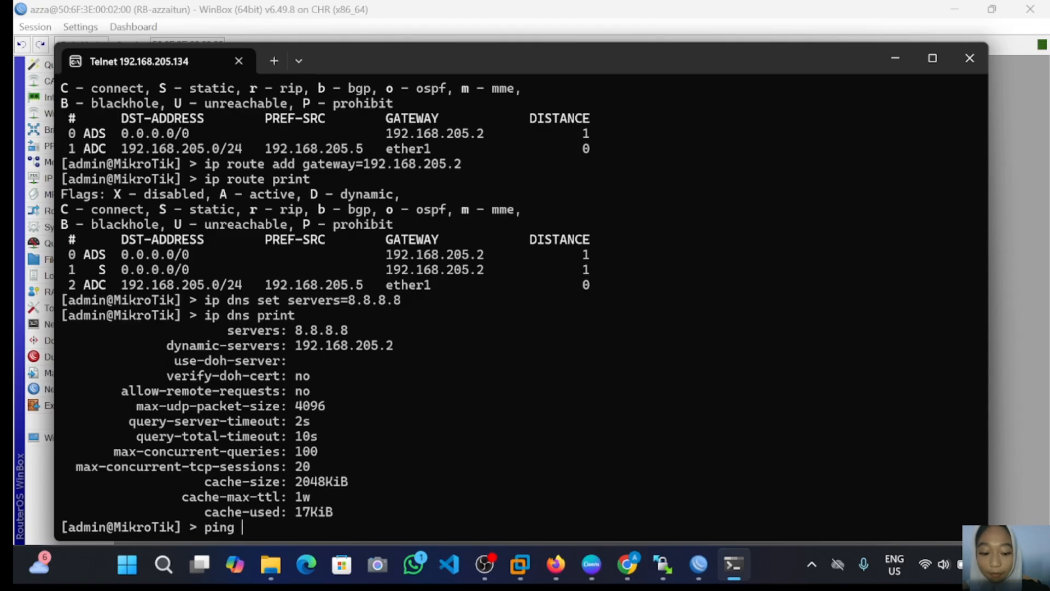
text(8.8.8.8)
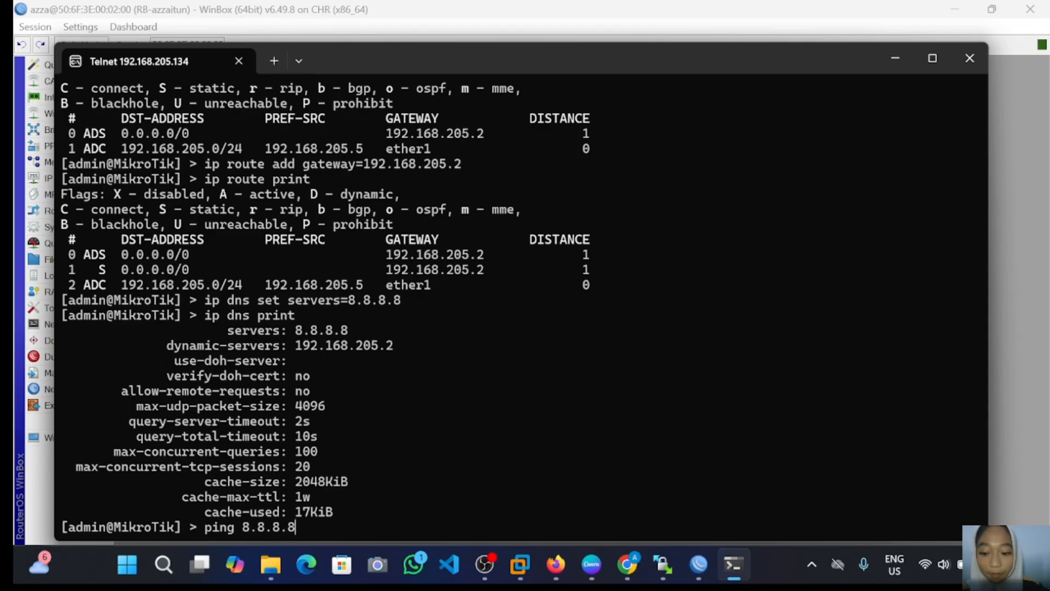
key(Return)
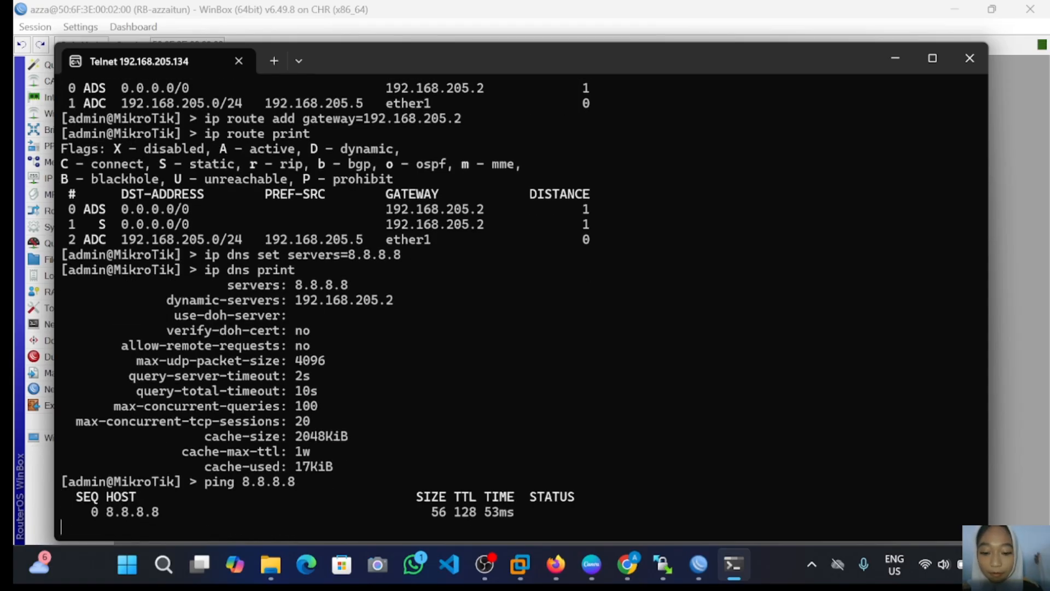
key(ctrl+c)
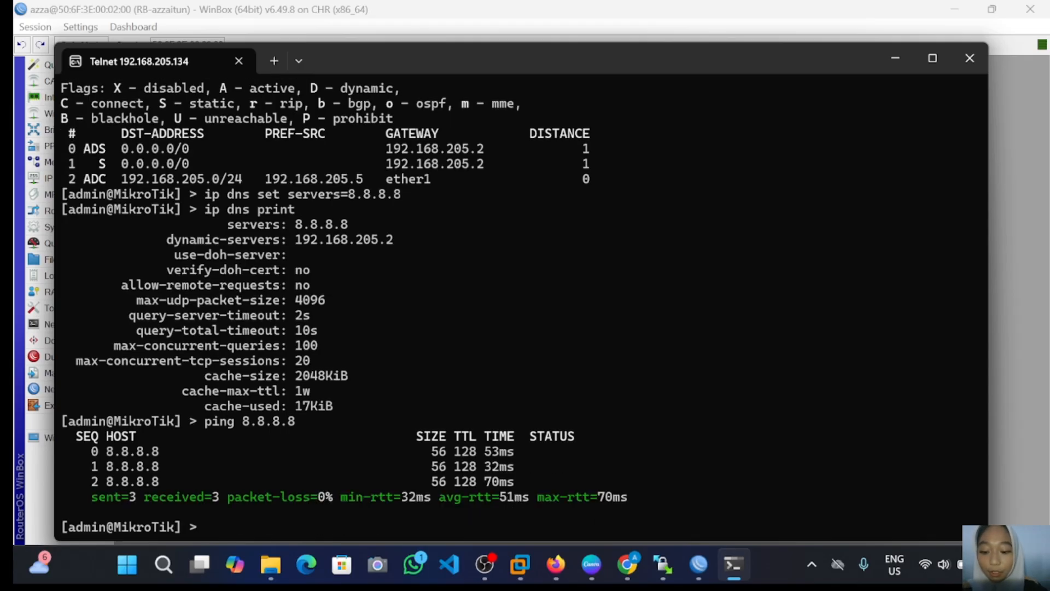
text(ping g)
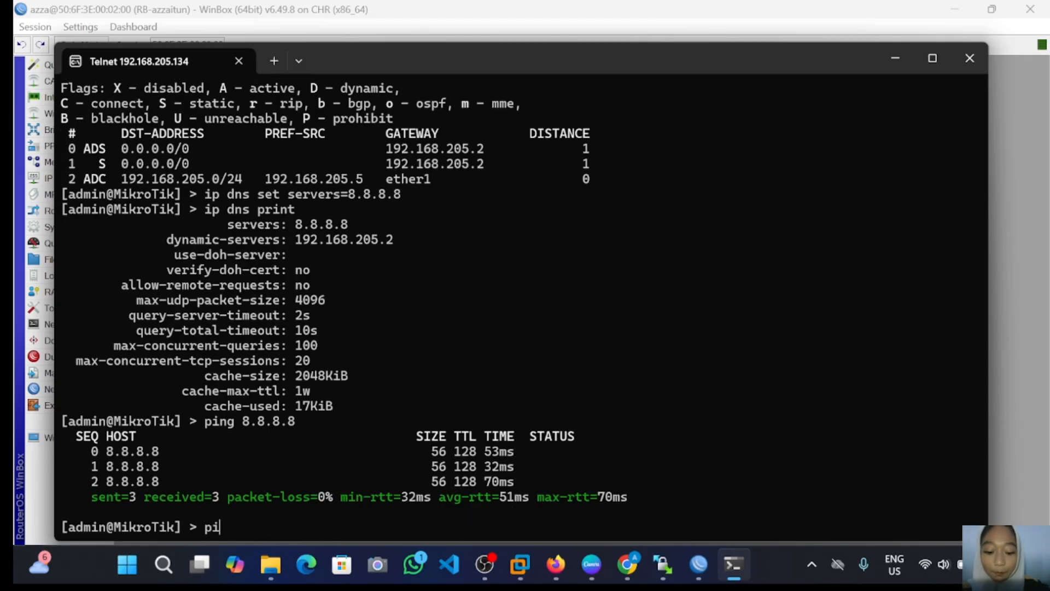
text(oo)
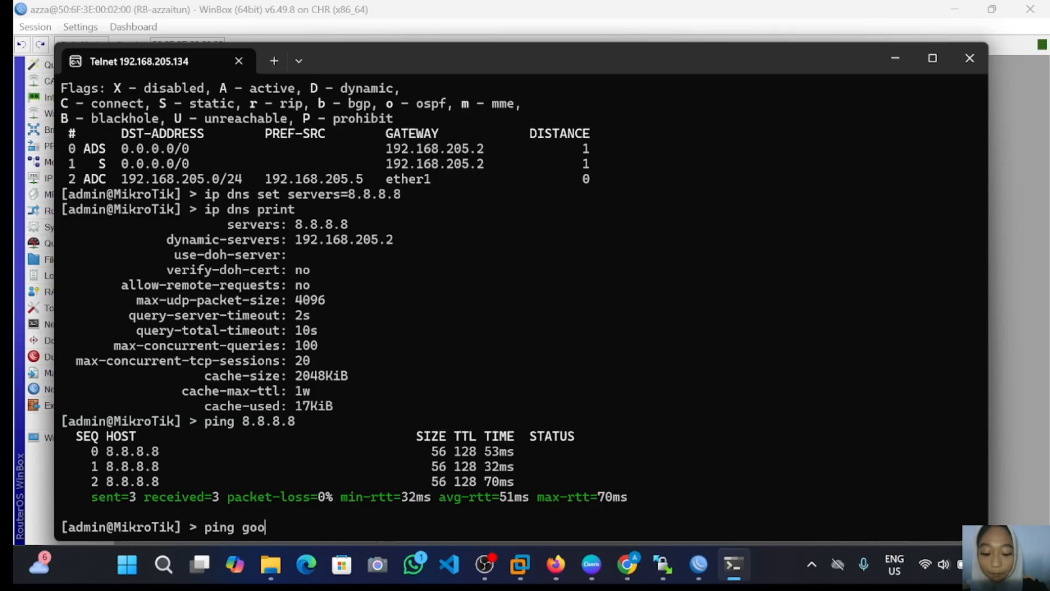
text(gle.com)
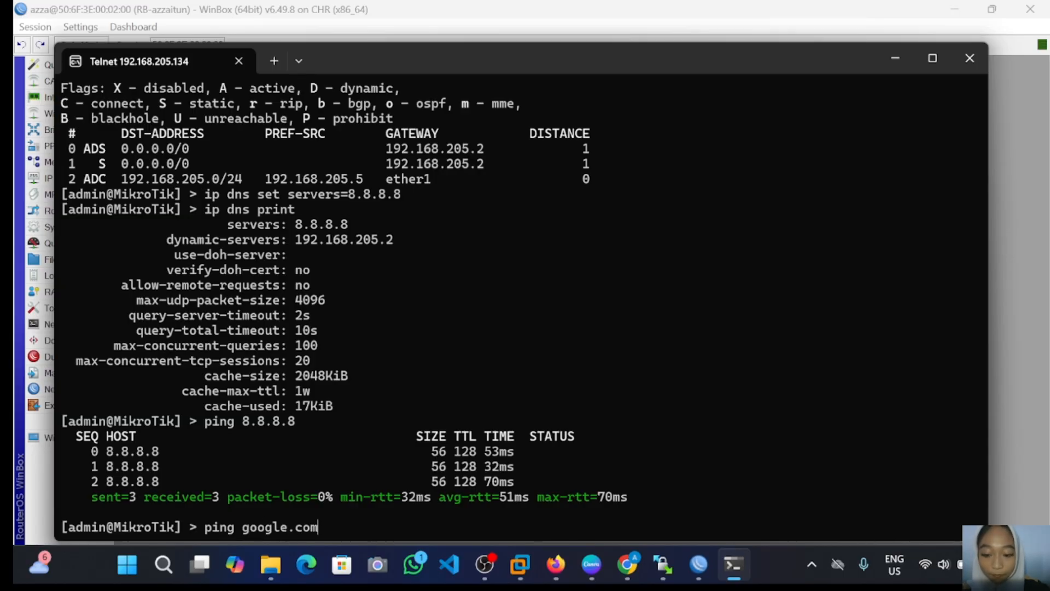
key(Return)
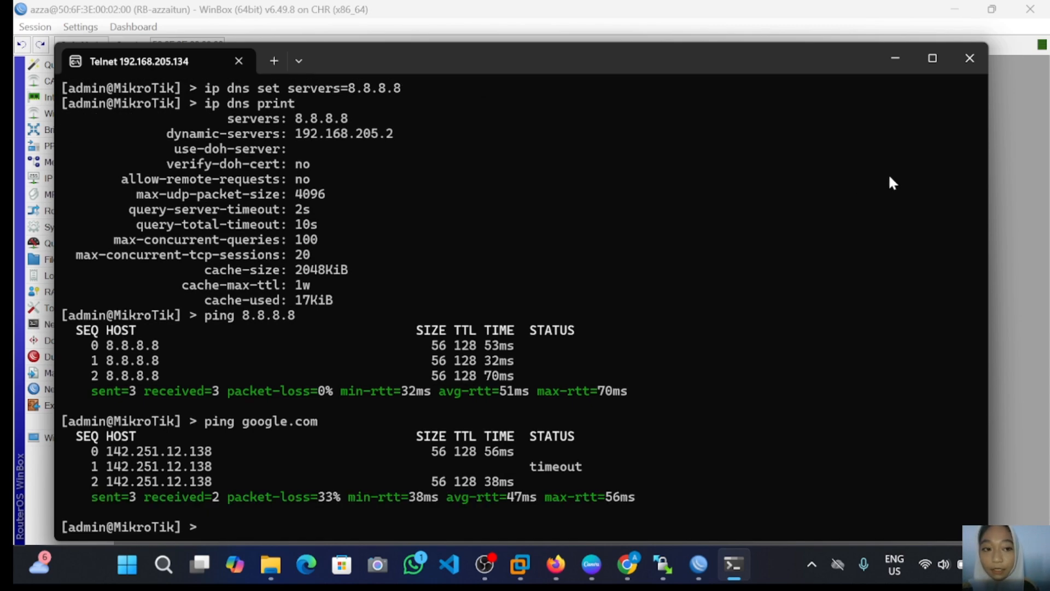
Step: Delete the old 192.168.33.1 and 192.168.205.1 entries from WinBox's Address List
click(897, 60)
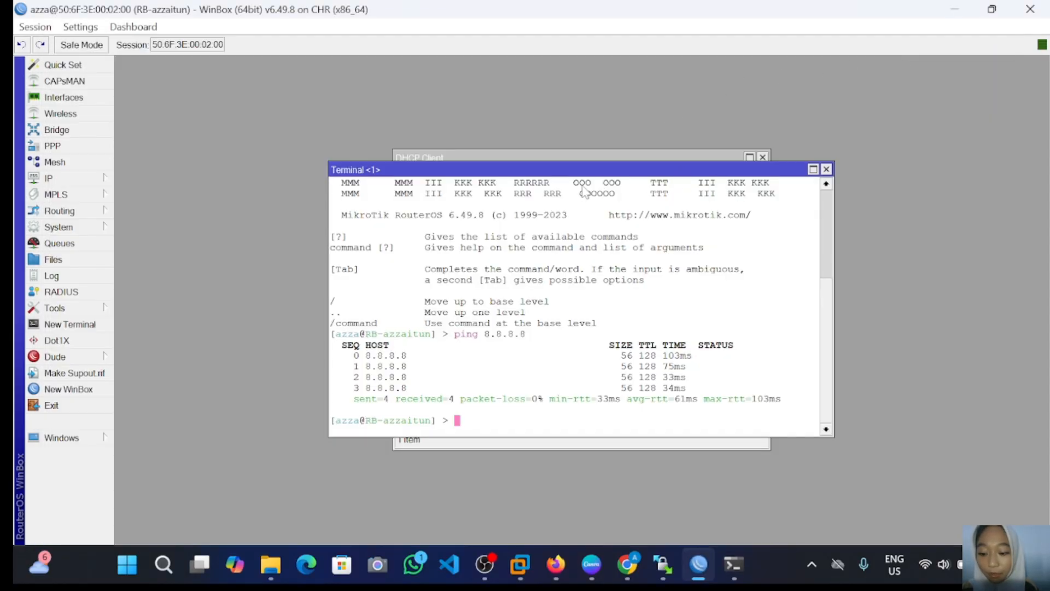
click(94, 179)
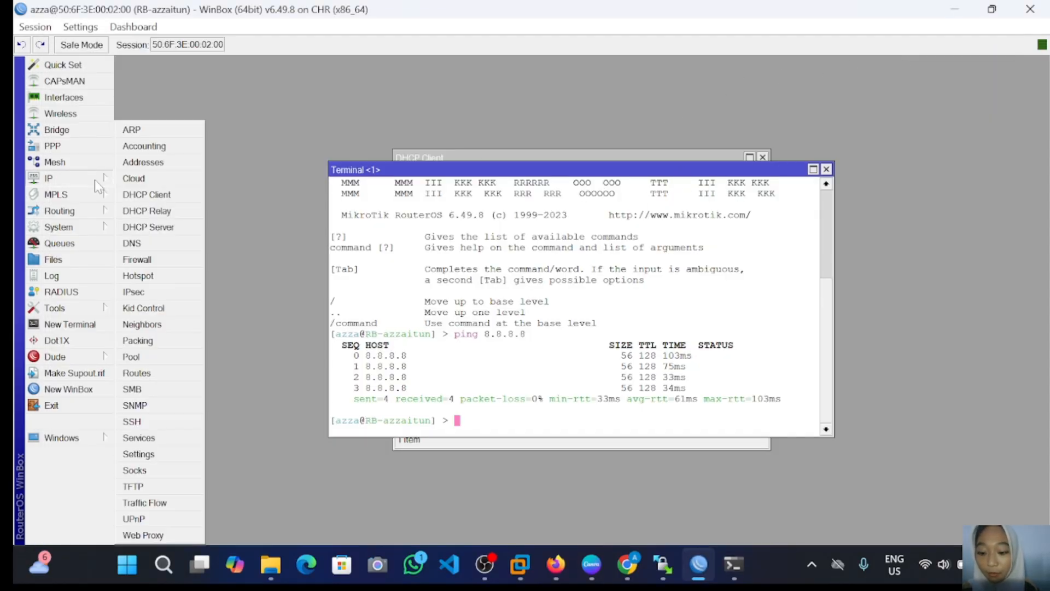
click(157, 162)
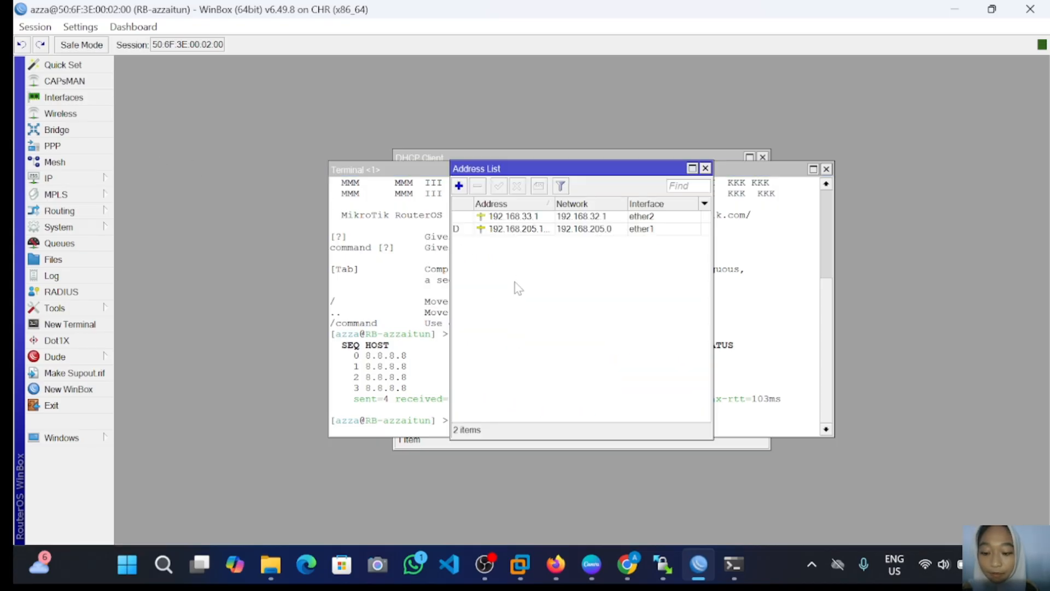
click(480, 219)
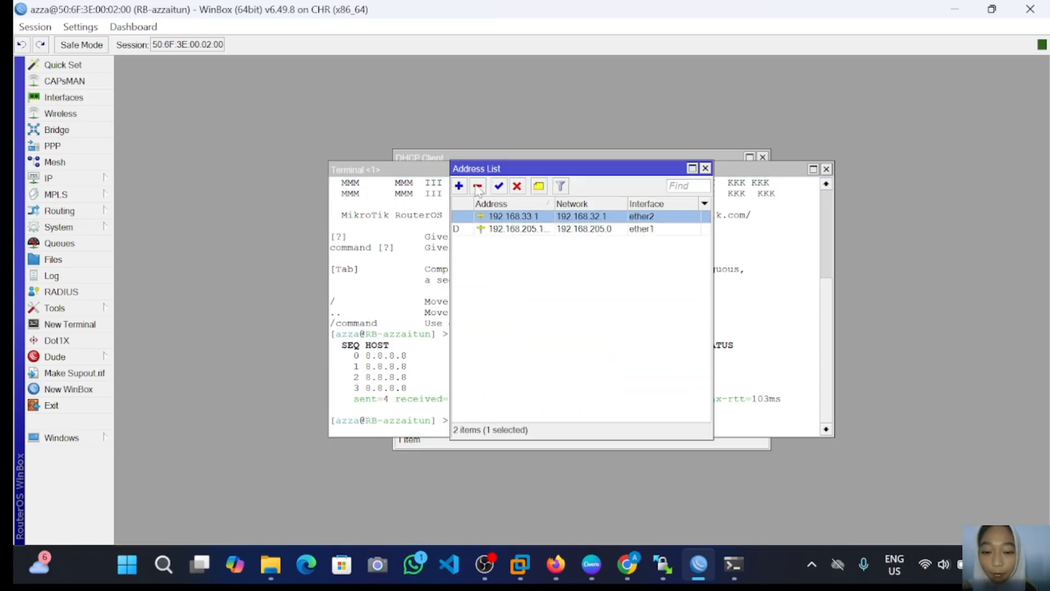
click(478, 186)
click(477, 186)
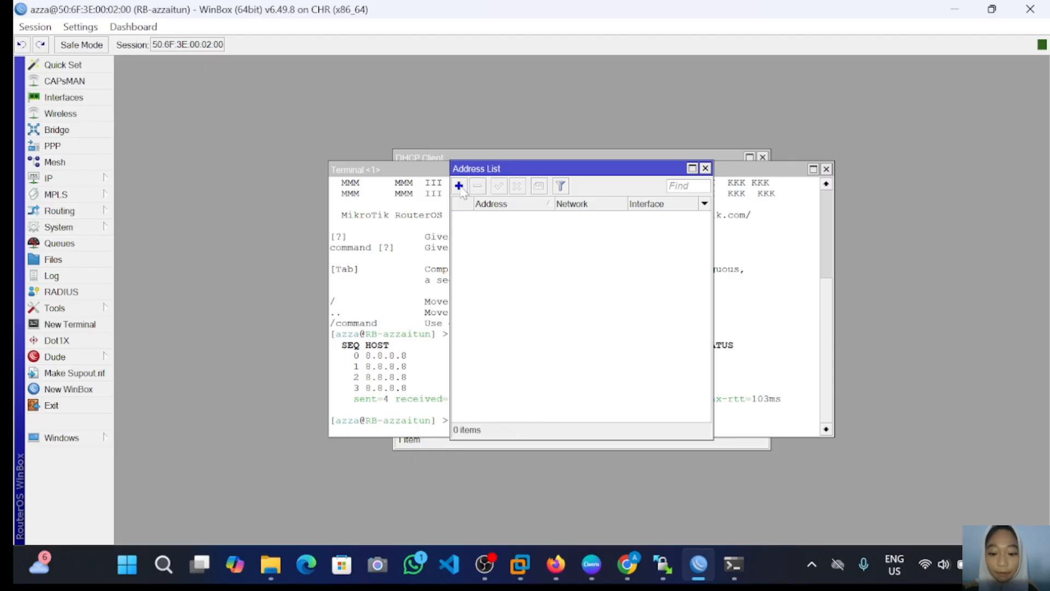
Step: Add the address 192.168.205.6 on ether1 and save it
click(459, 186)
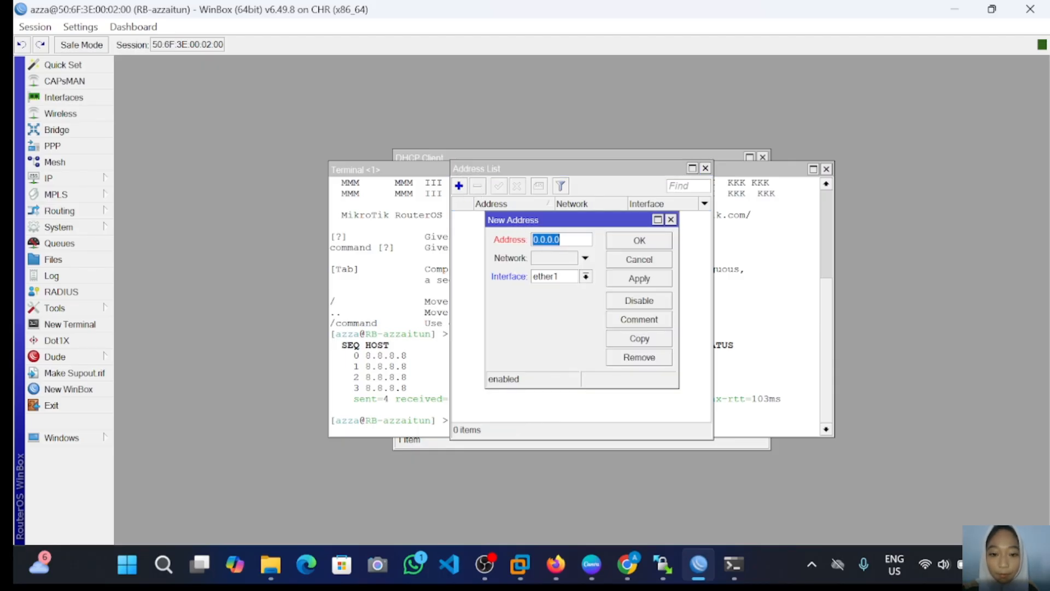
click(566, 239)
key(BackSpace)
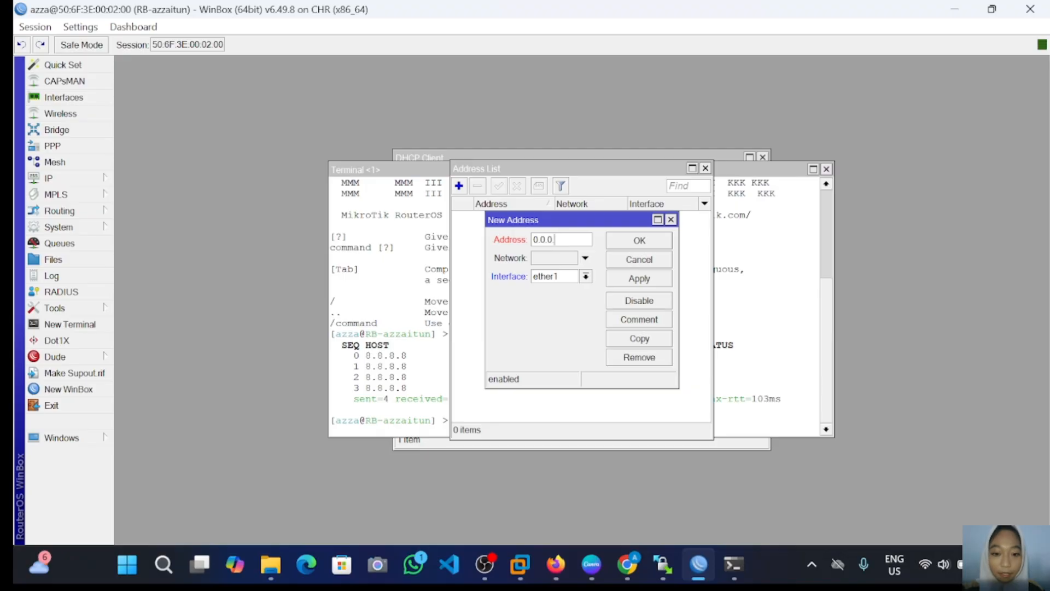
key(BackSpace)
key(BackSpace)
key(BackSpace)
key(BackSpace)
key(BackSpace)
key(BackSpace)
text(19)
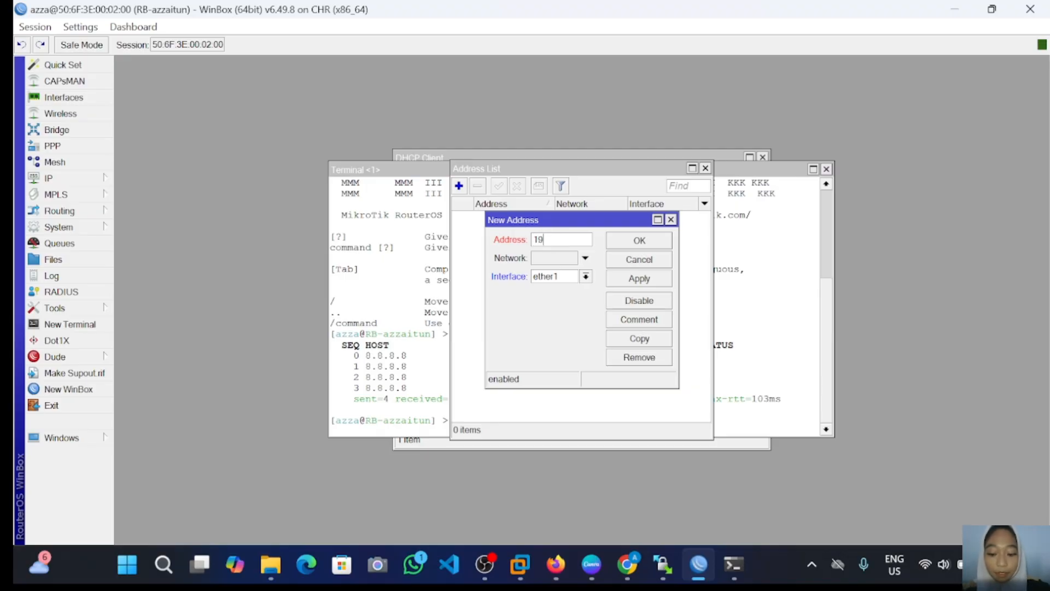
text(2.168.205)
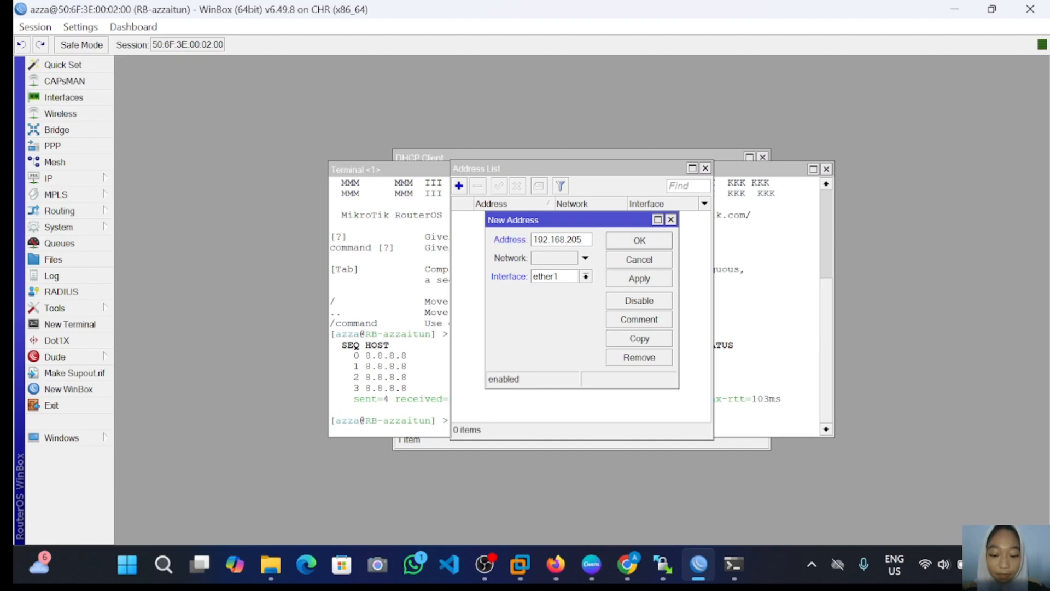
text(.)
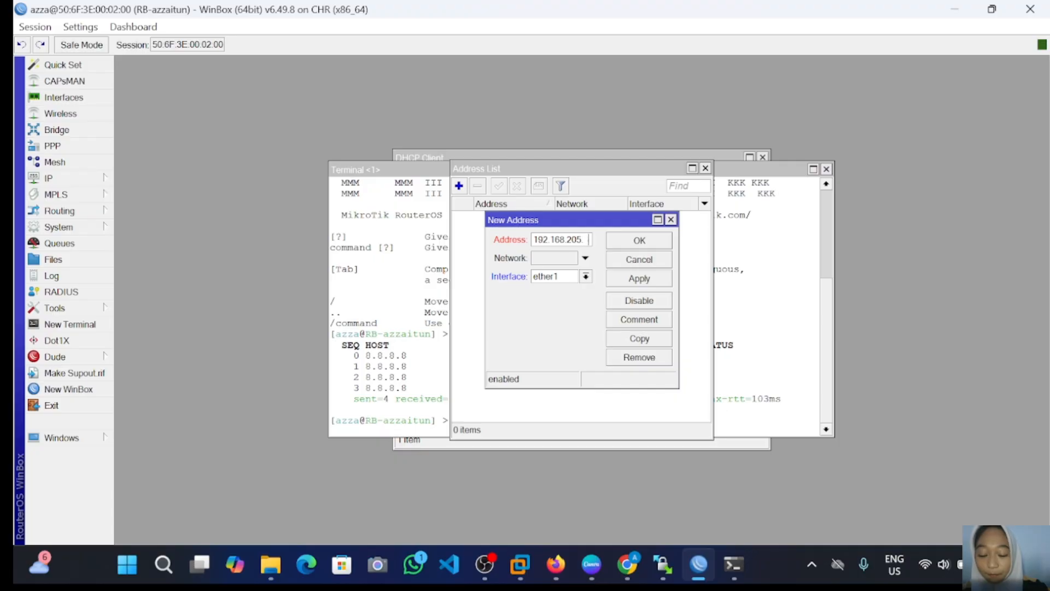
text(6)
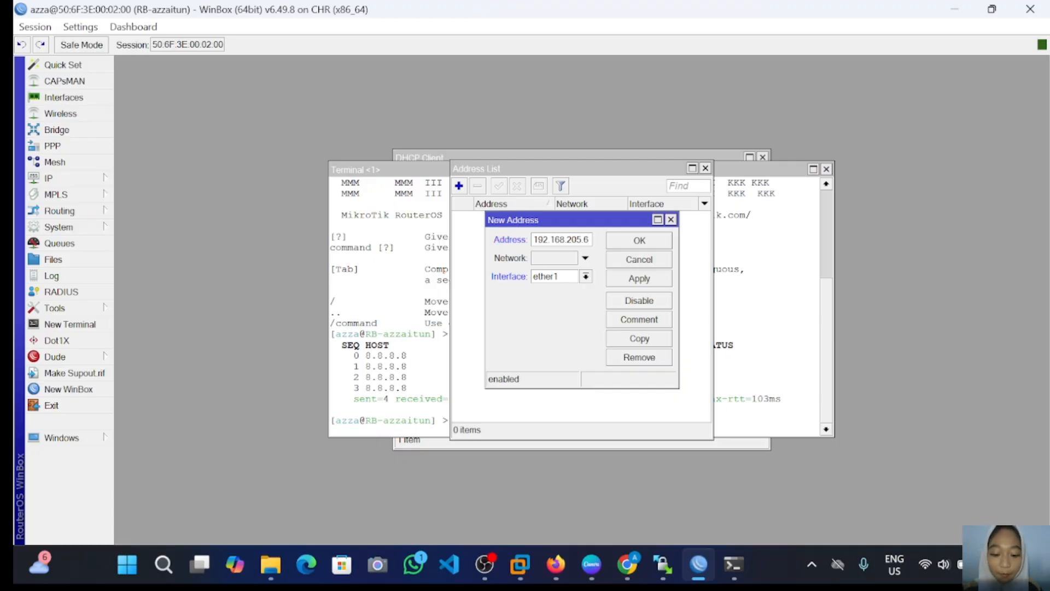
click(634, 279)
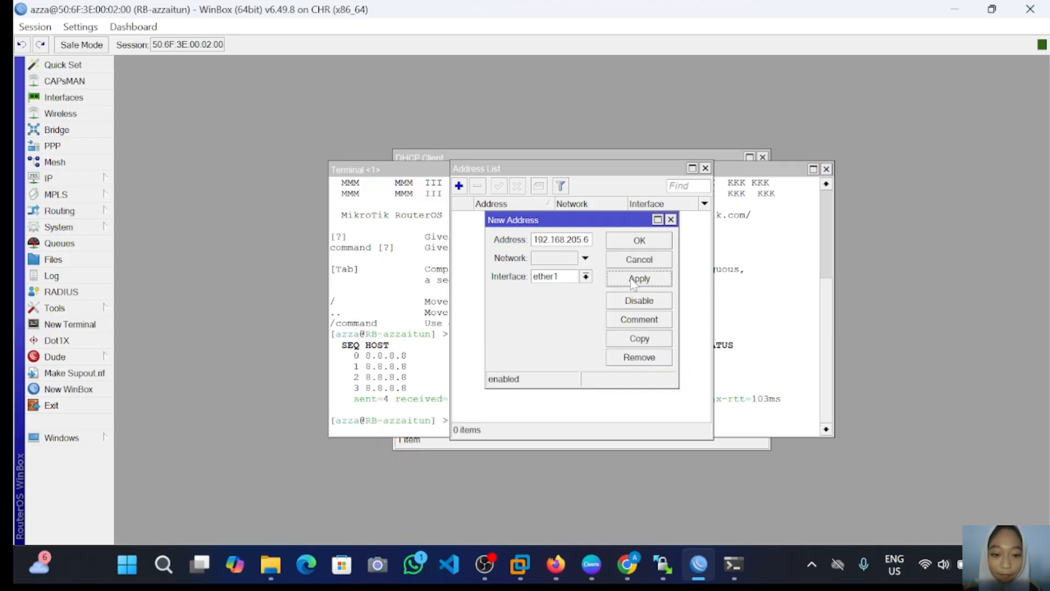
click(665, 243)
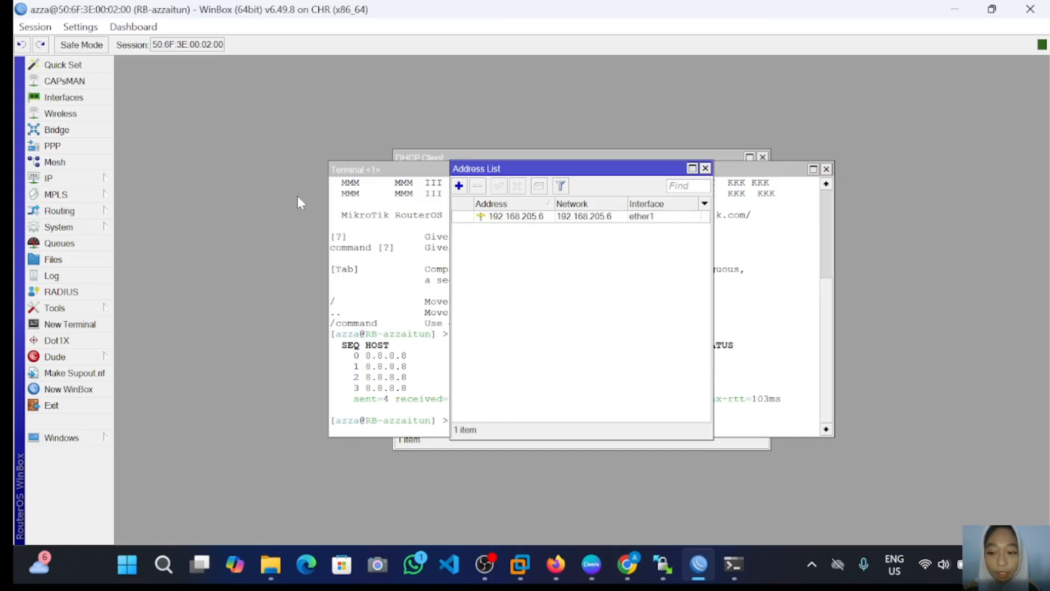
Step: Try removing the connected ether1 route in the Route List, dismissing the resulting error
click(78, 178)
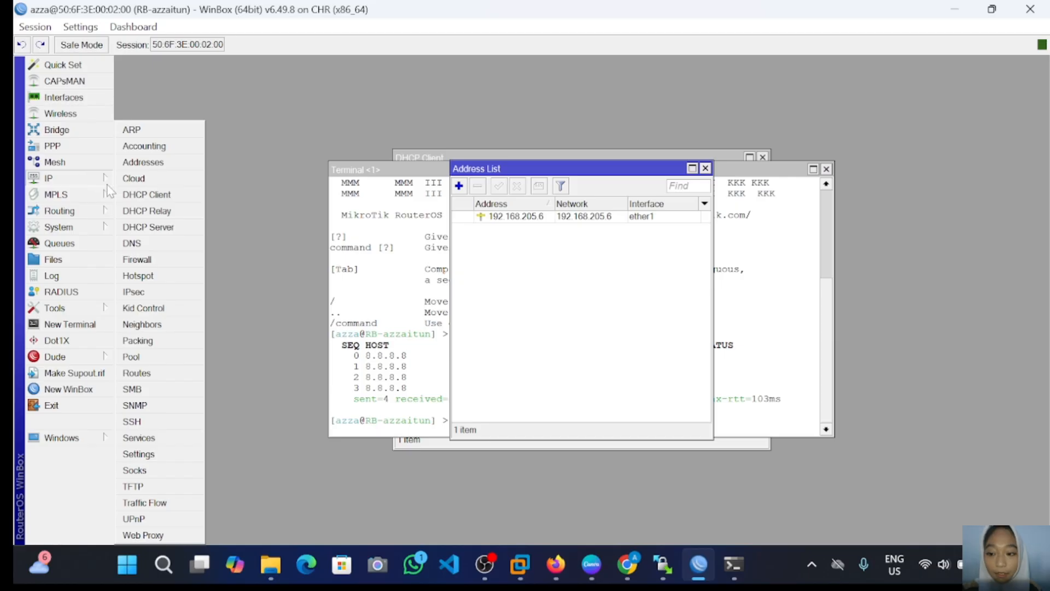
click(136, 373)
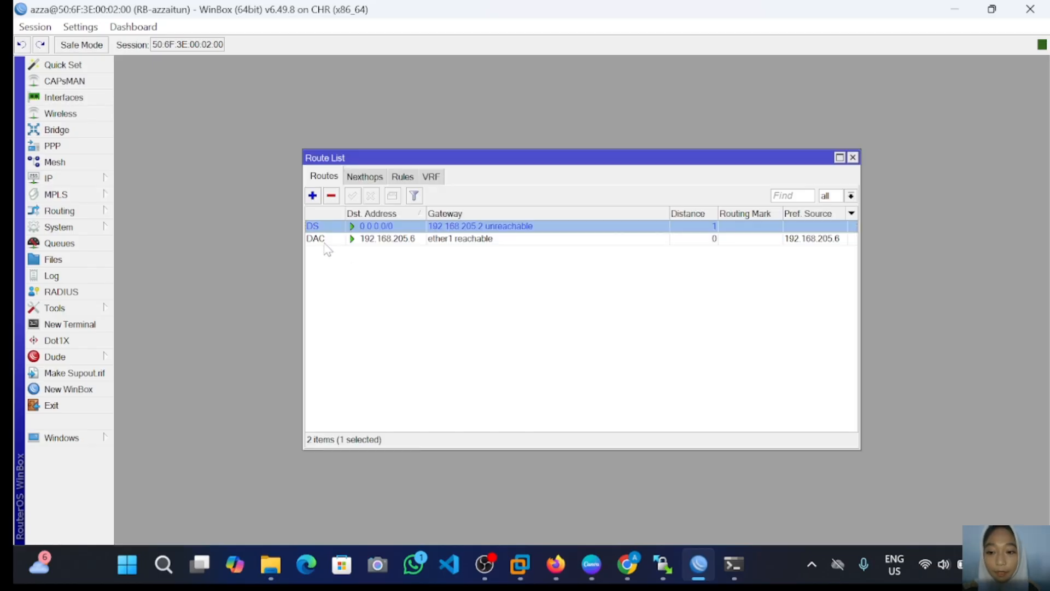
click(326, 239)
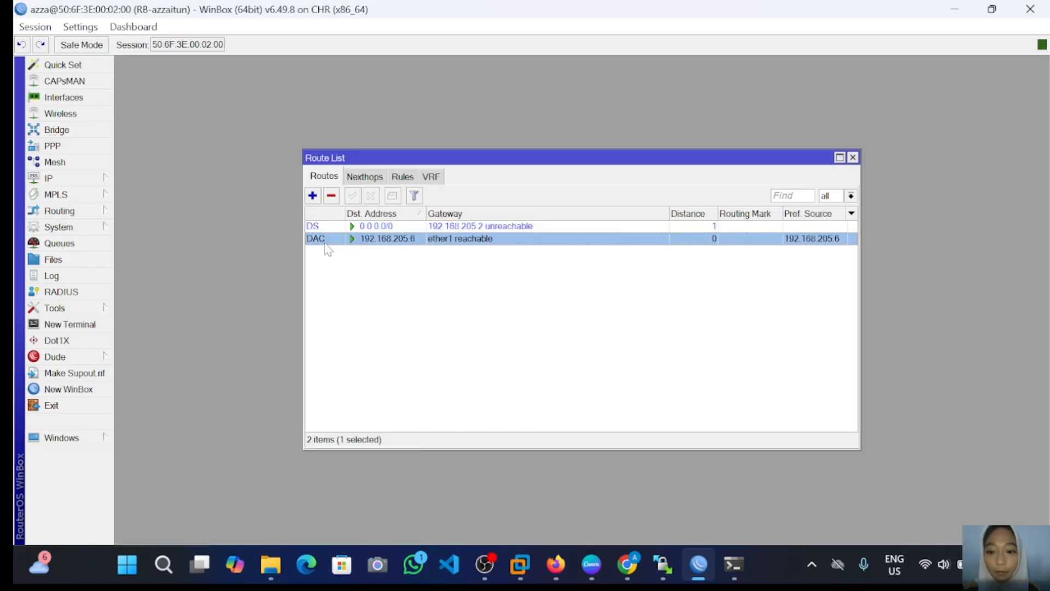
click(332, 197)
click(666, 294)
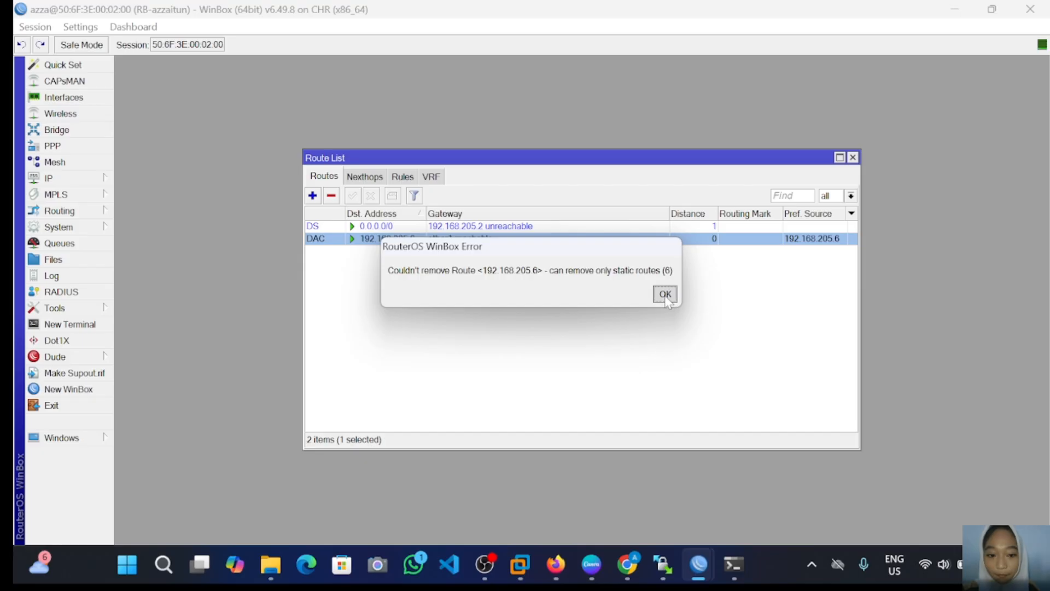
click(434, 276)
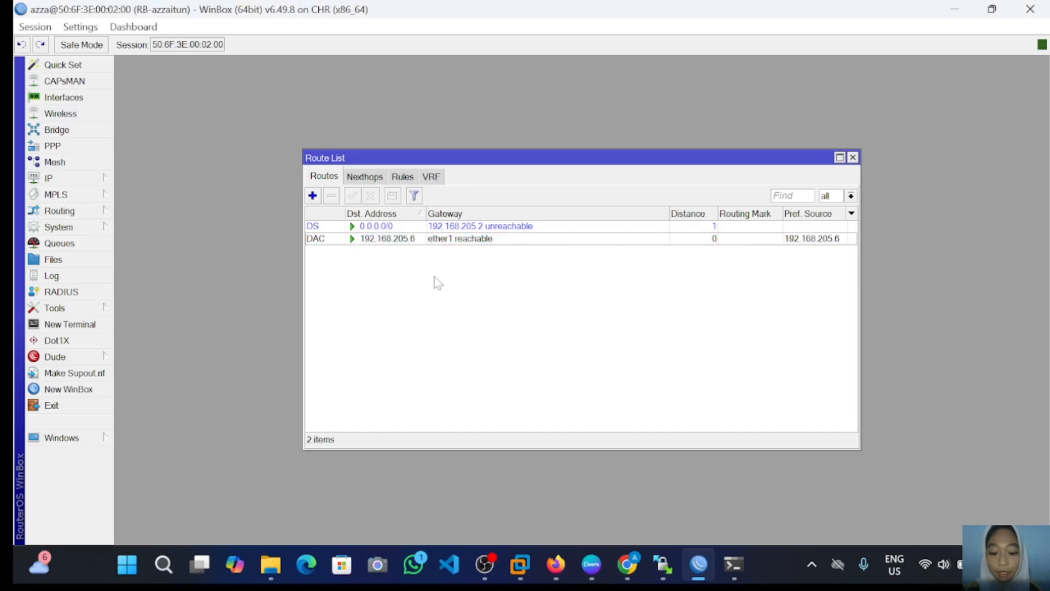
Step: Add a static 0.0.0.0/0 route through gateway 192.168.205.2
click(312, 195)
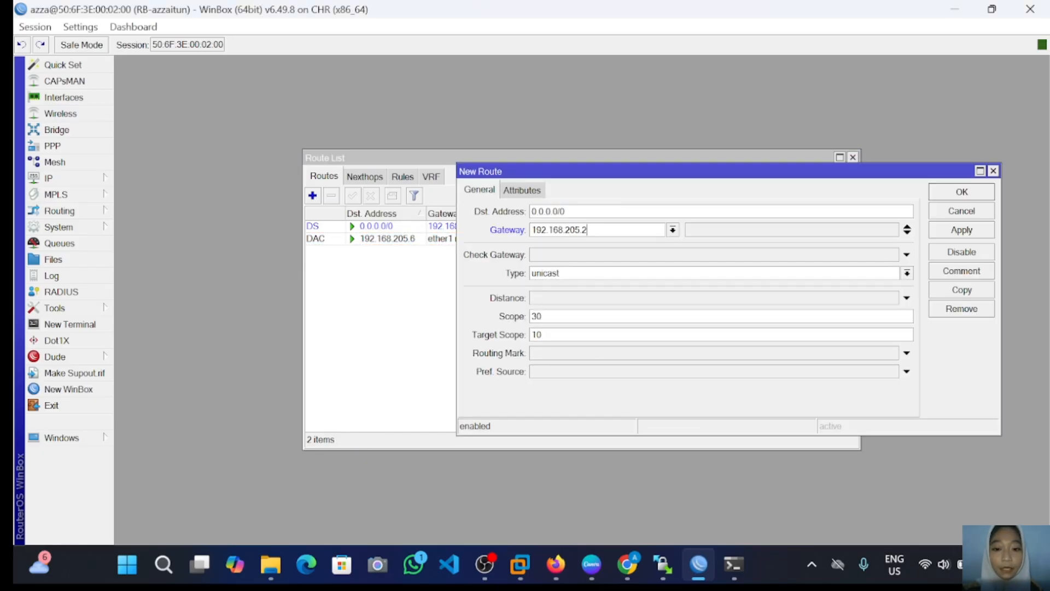
click(949, 232)
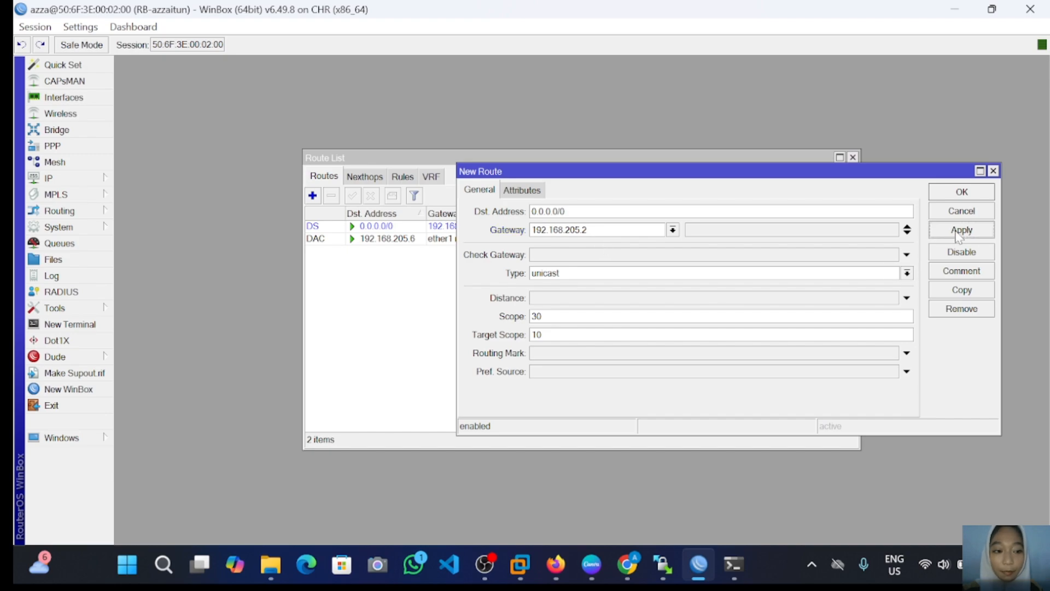
click(950, 190)
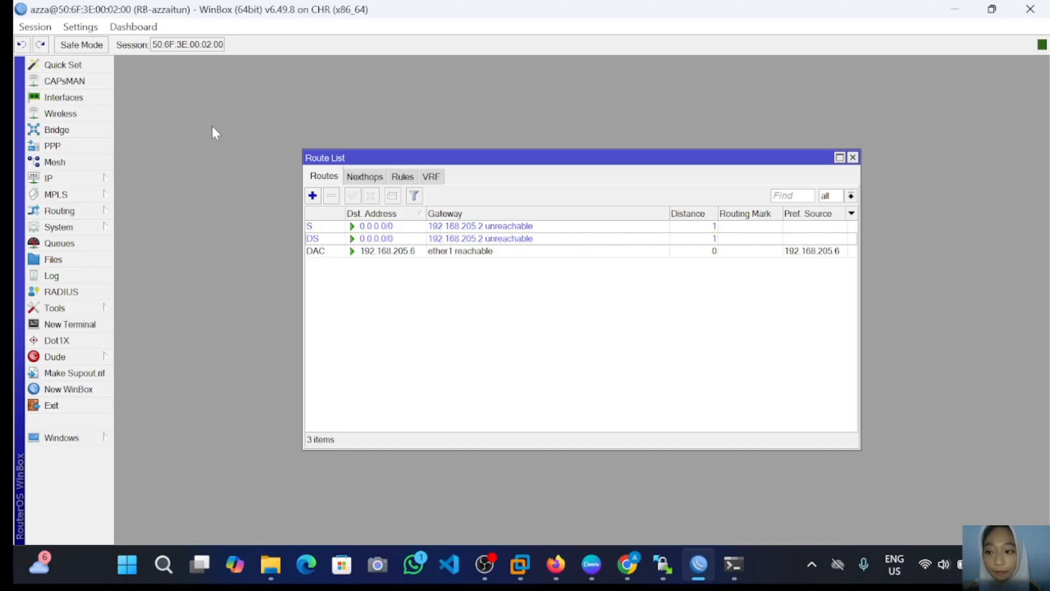
Step: Enter 8.8.8.8 in the Servers field of IP > DNS and apply it
click(65, 180)
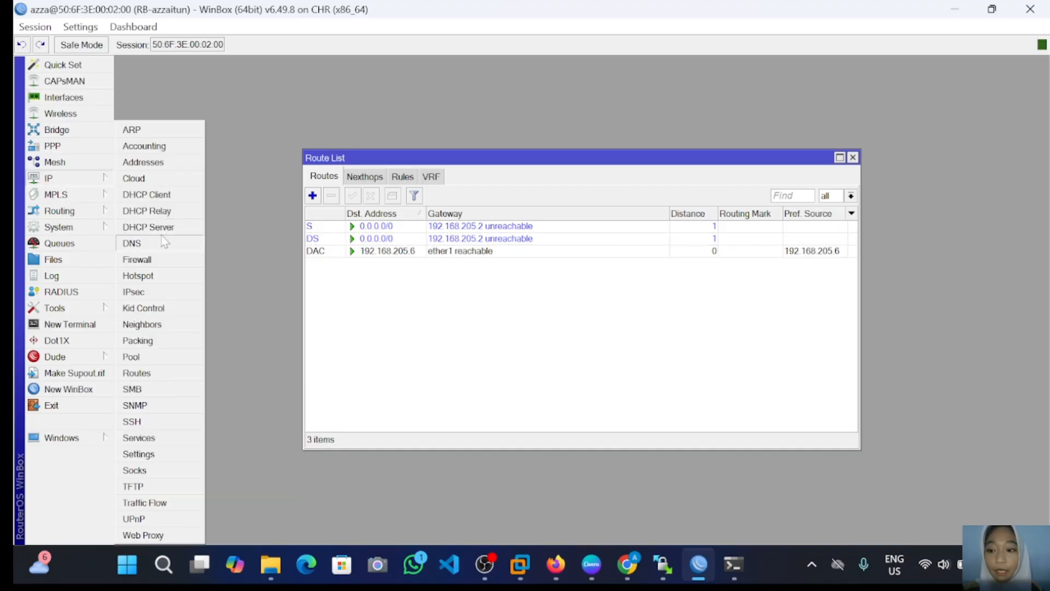
click(134, 244)
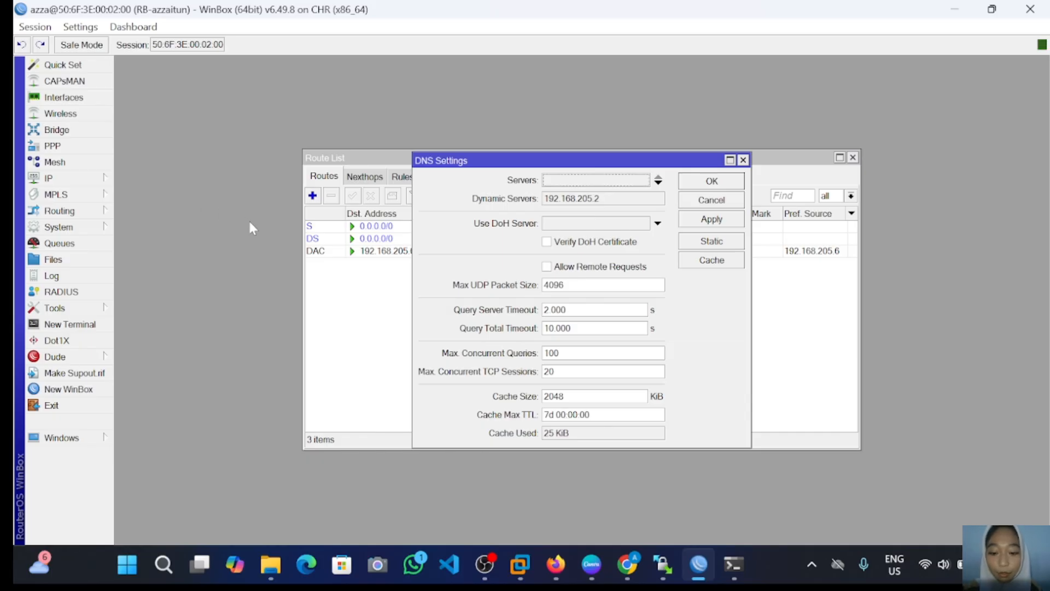
click(546, 182)
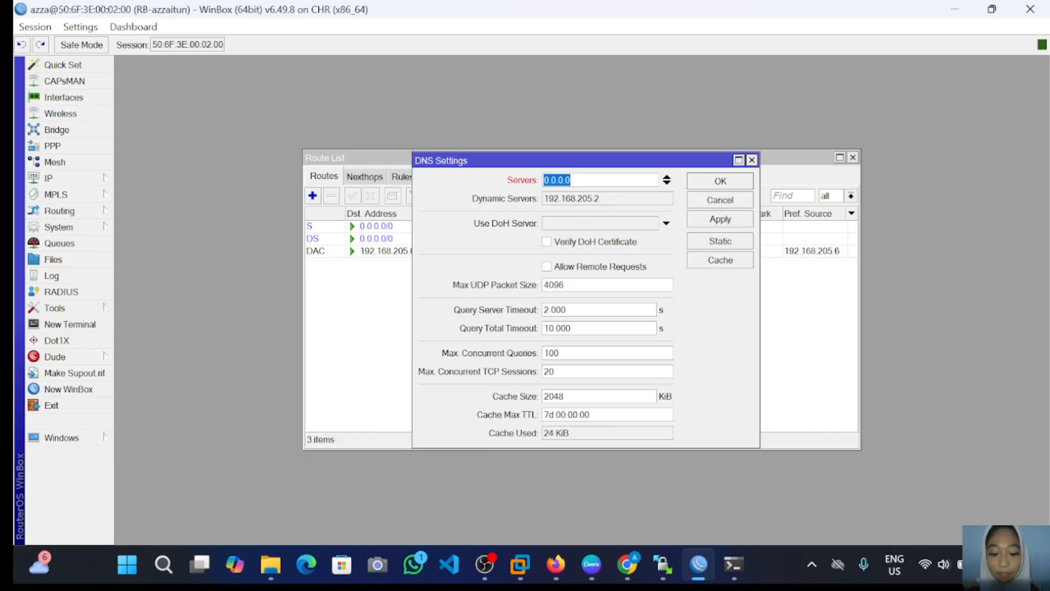
text(8)
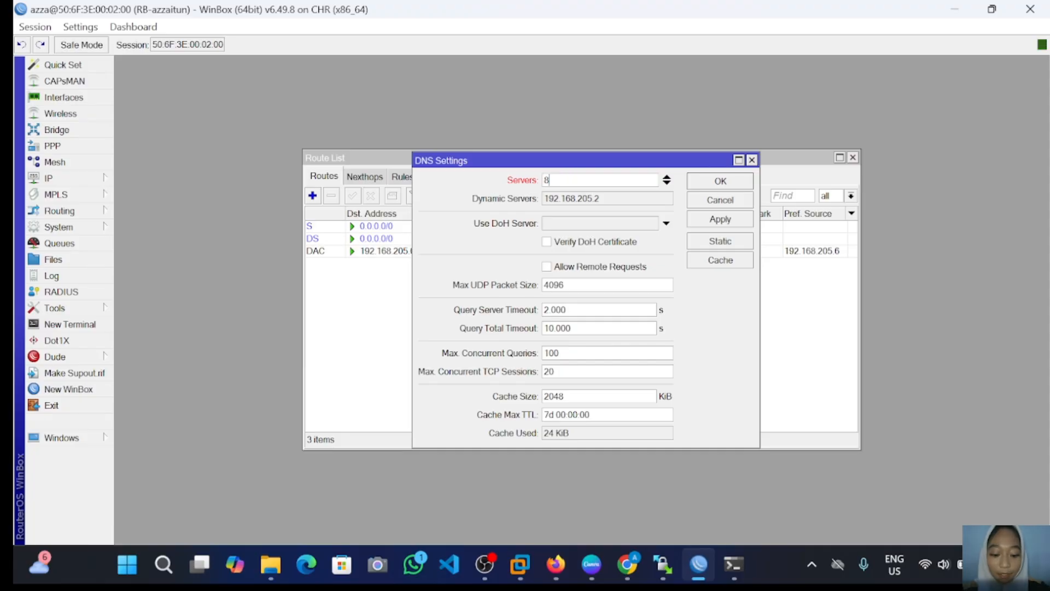
text(.8.8)
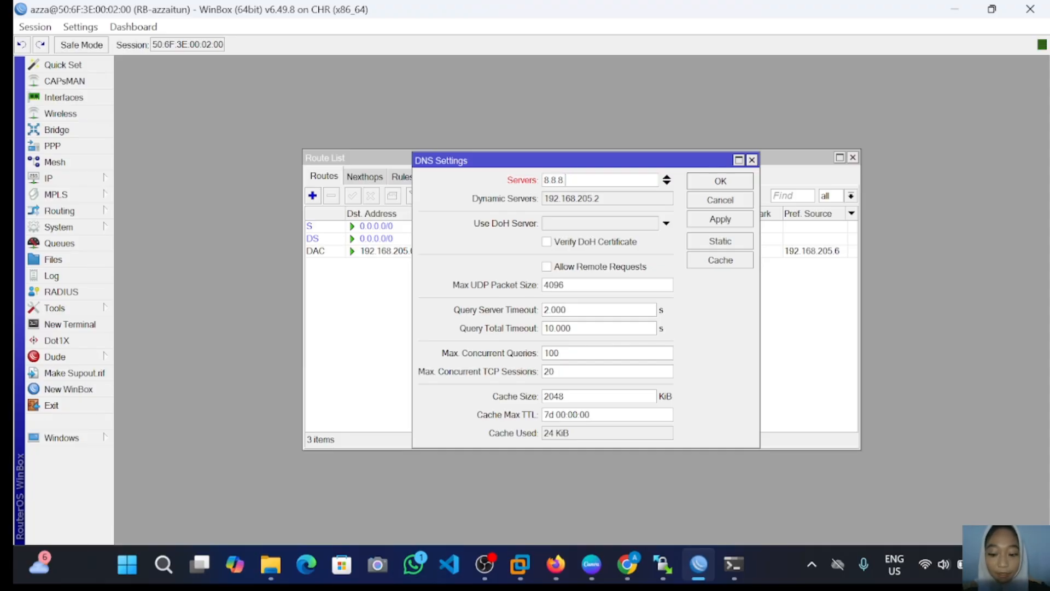
text(.8)
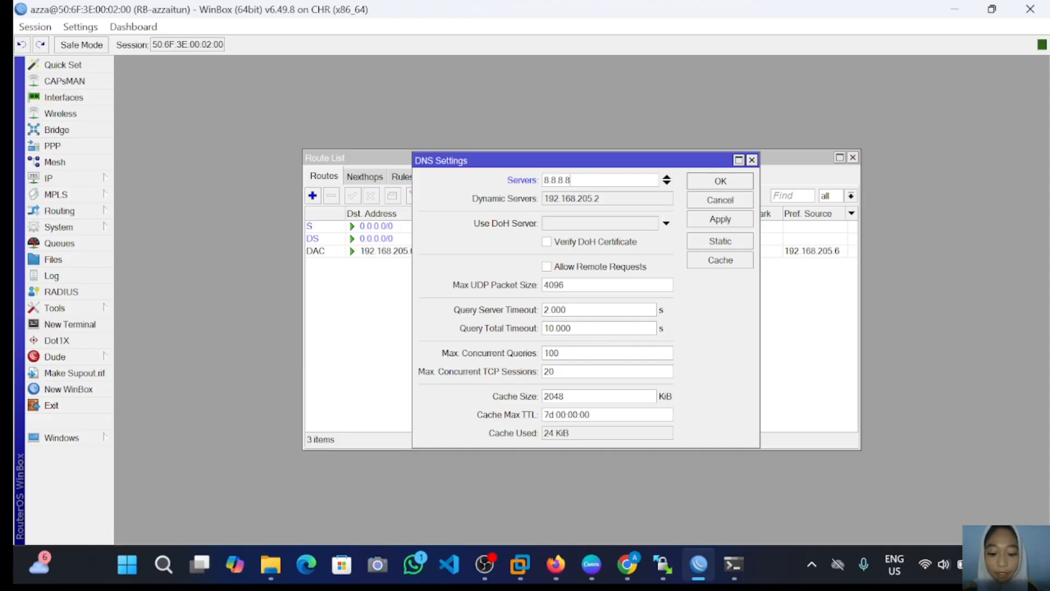
click(701, 219)
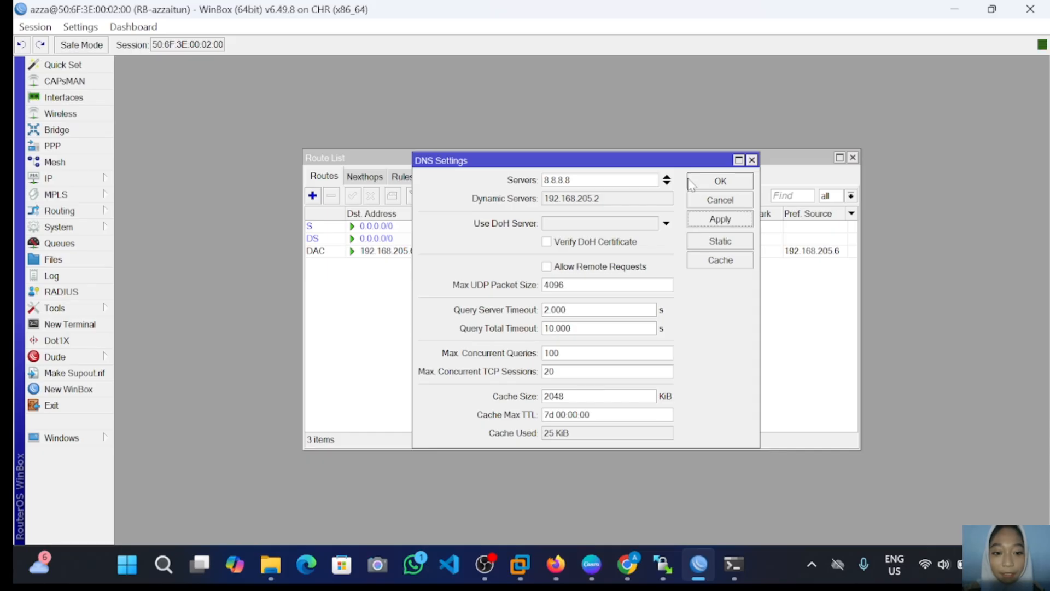
click(706, 189)
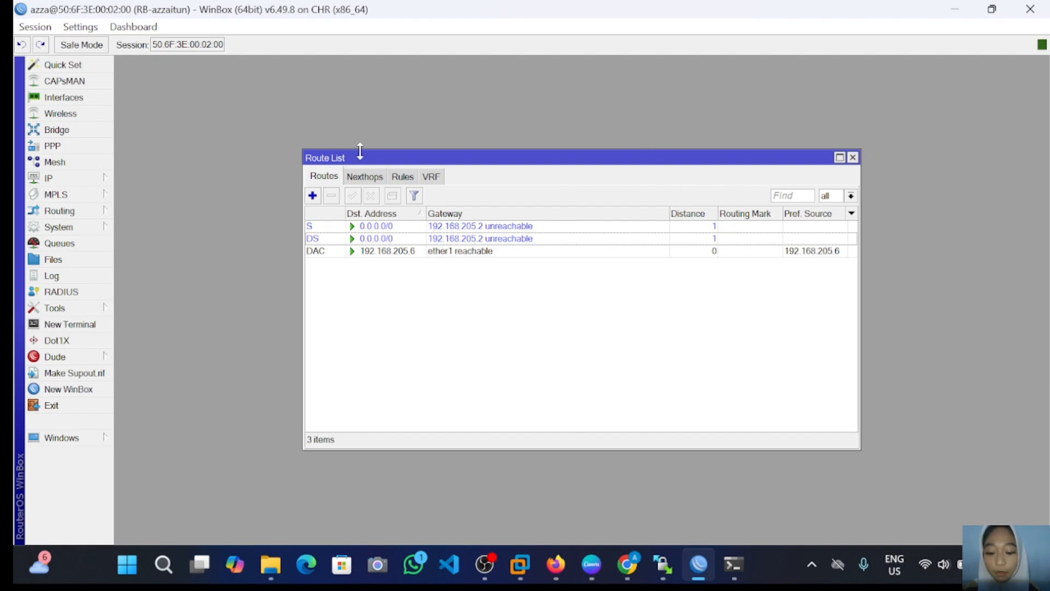
Step: Add a new address 192.168.88.1/24 assigned to interface ether2 and save it
click(76, 176)
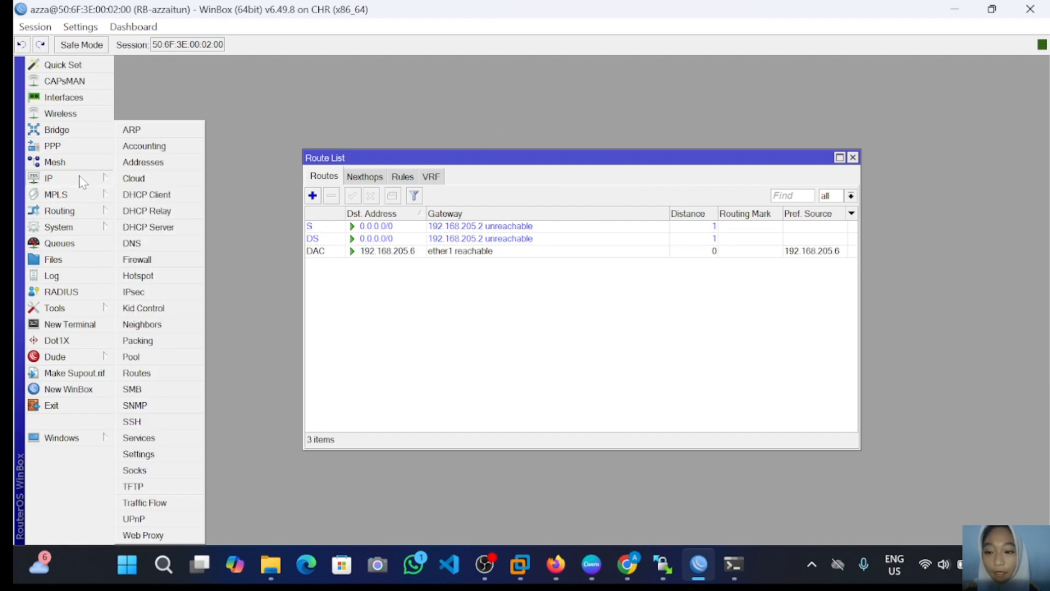
click(143, 163)
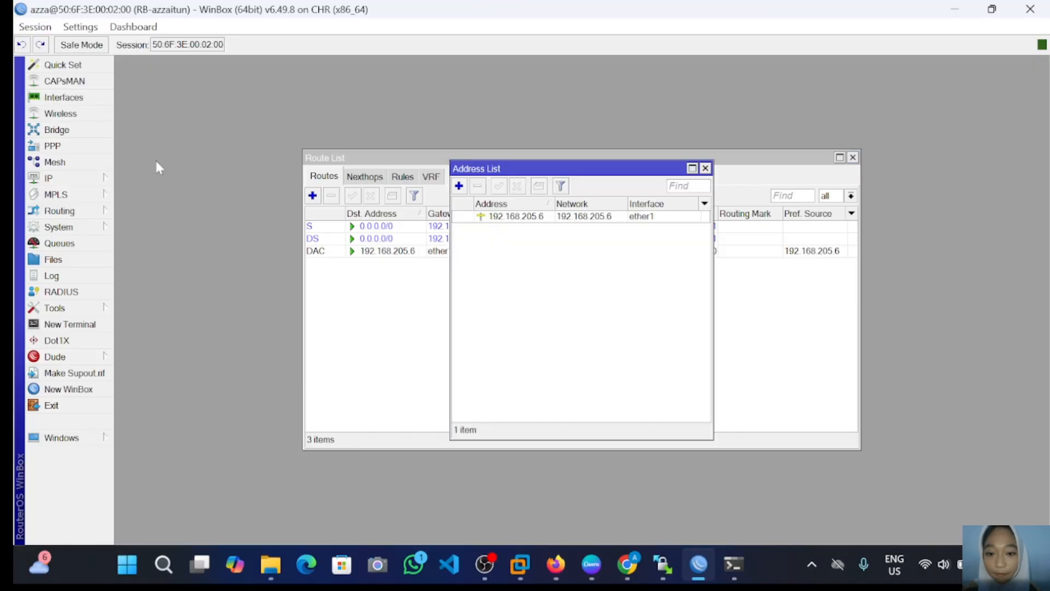
click(459, 186)
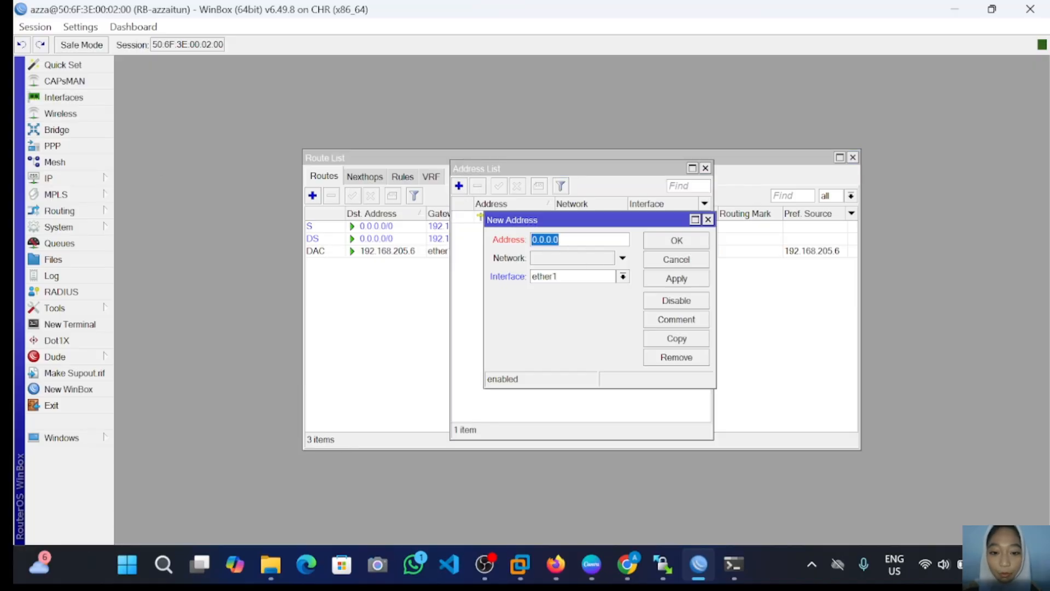
click(592, 240)
key(BackSpace)
key(BackSpace)
key(BackSpace)
key(BackSpace)
key(BackSpace)
key(BackSpace)
key(BackSpace)
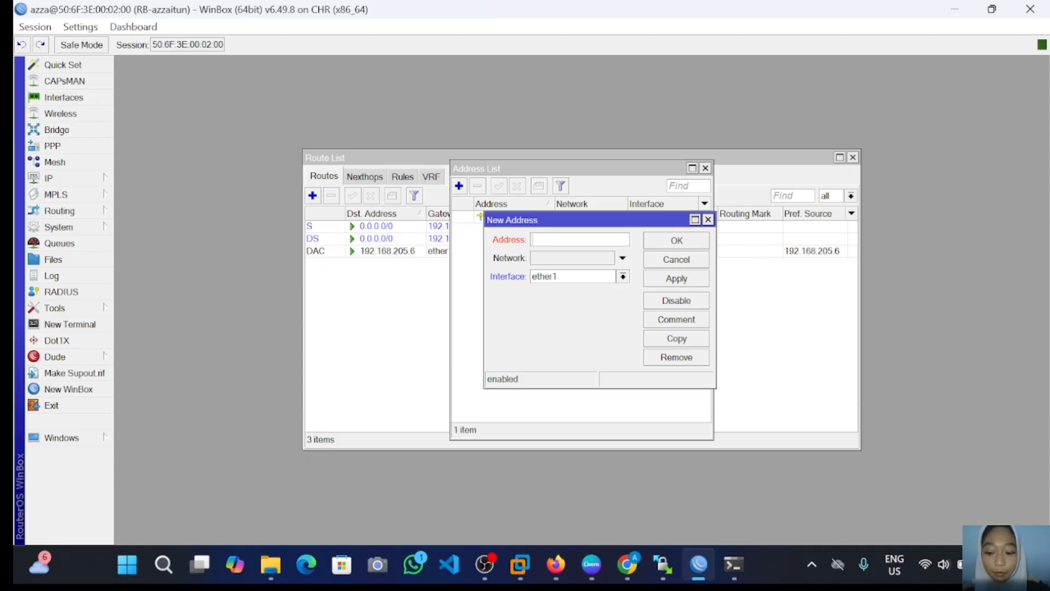
text(1)
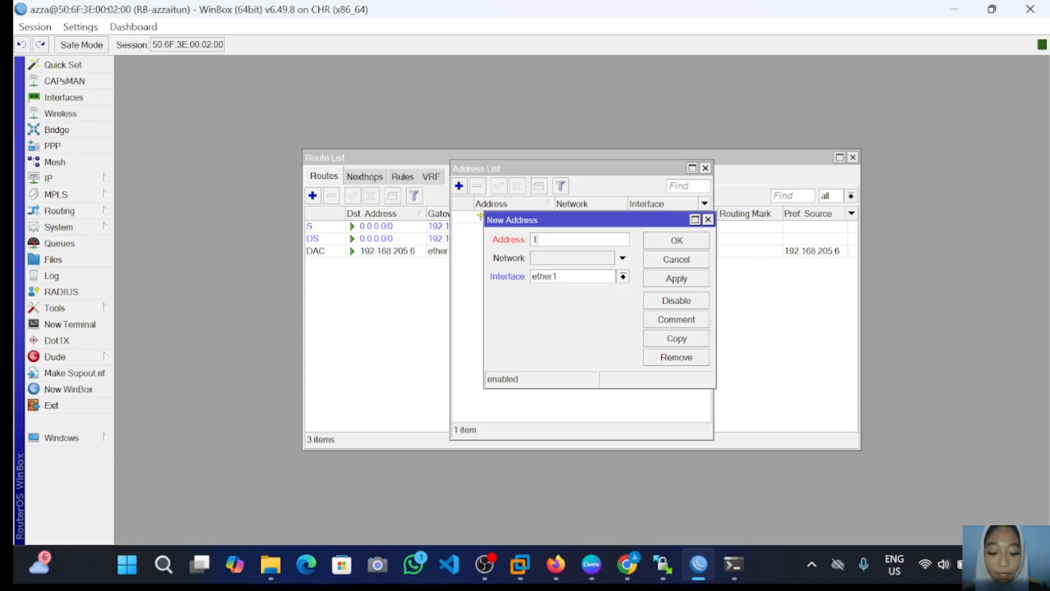
text(92)
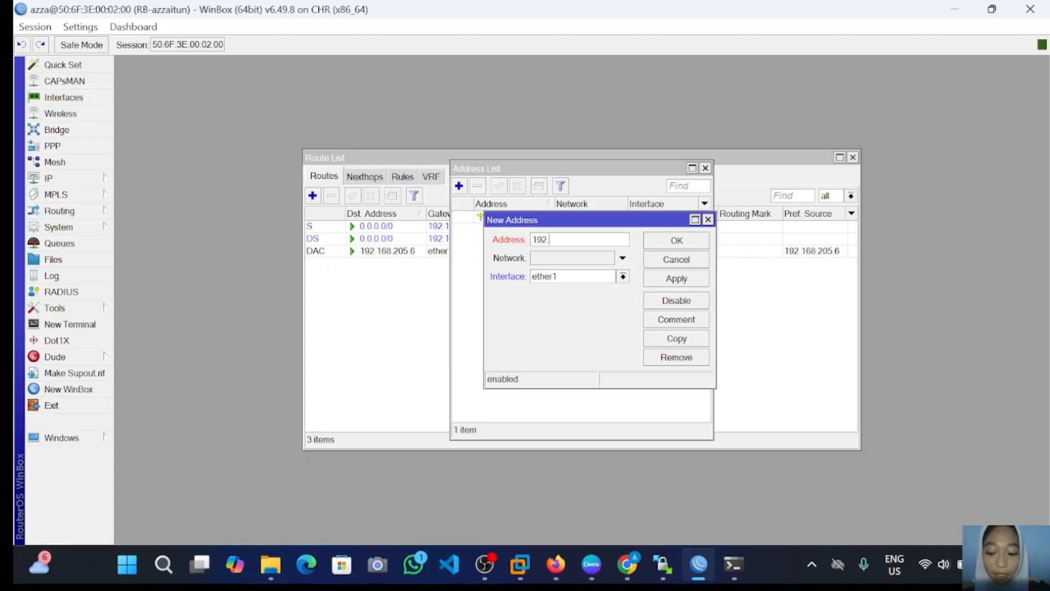
text(.168)
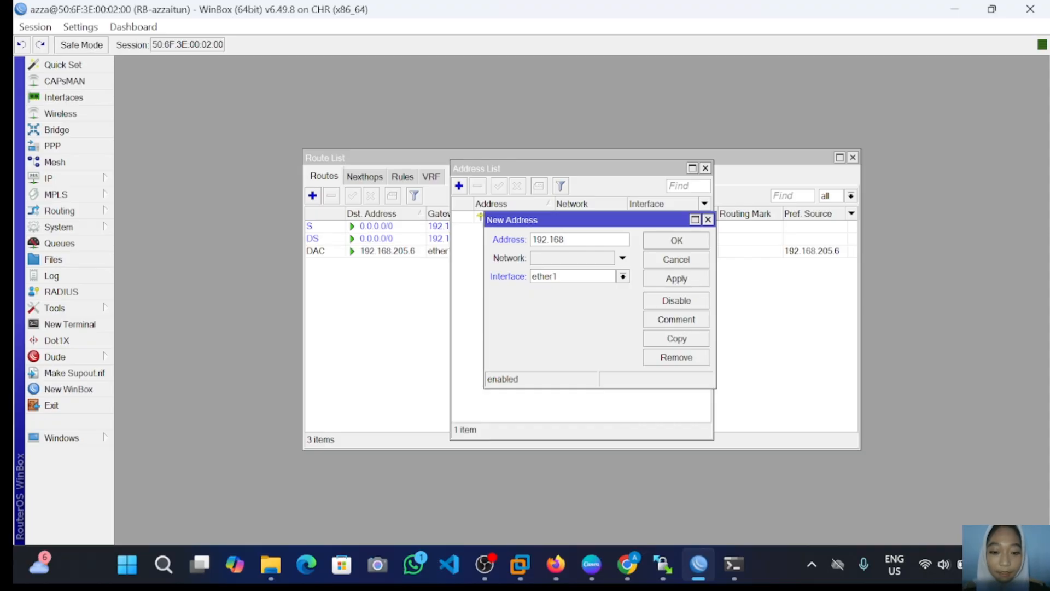
text(.88)
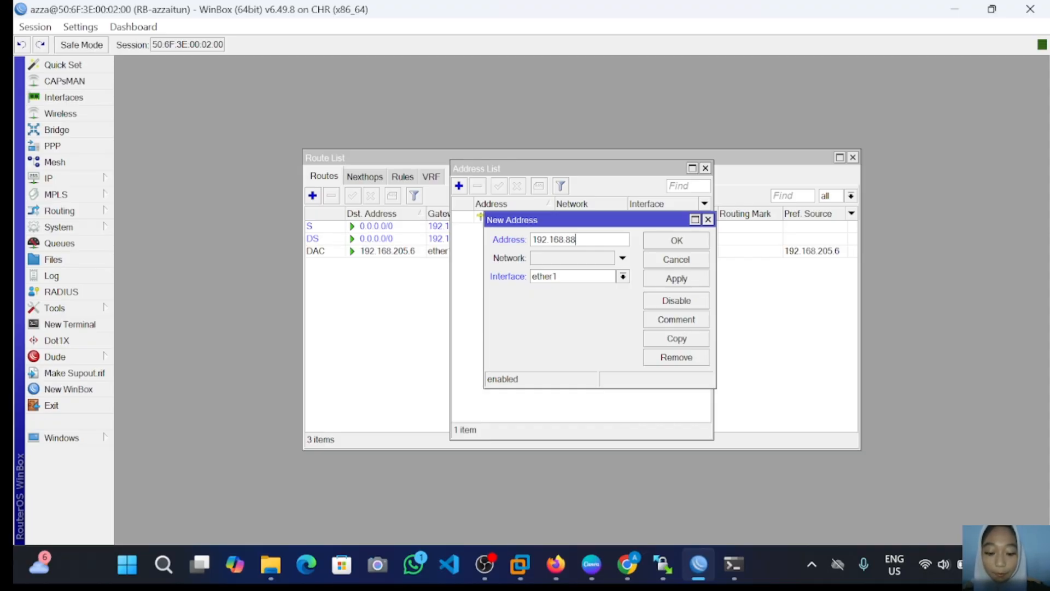
text(.1)
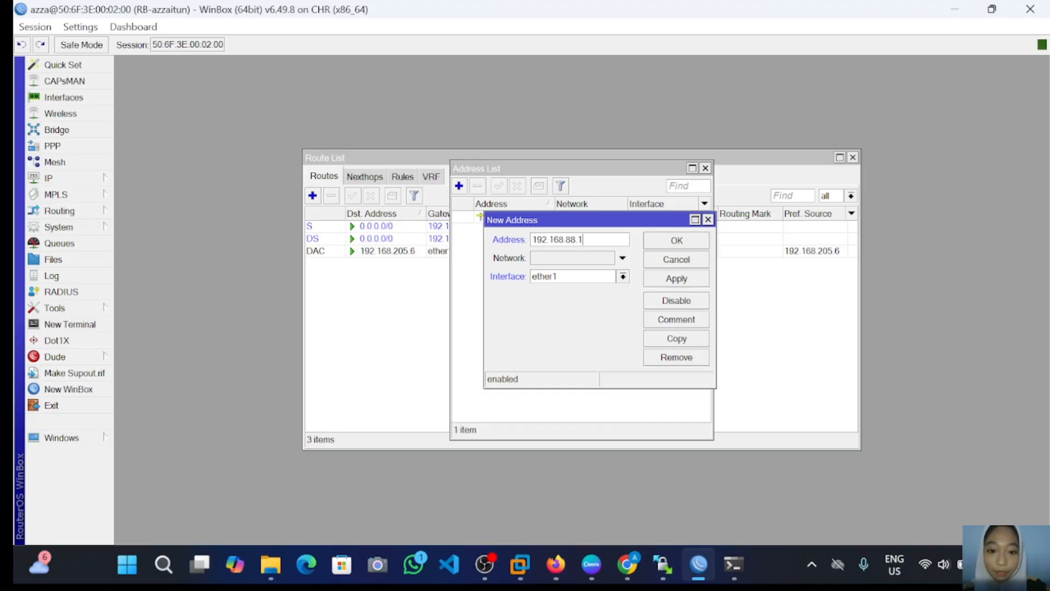
text(/)
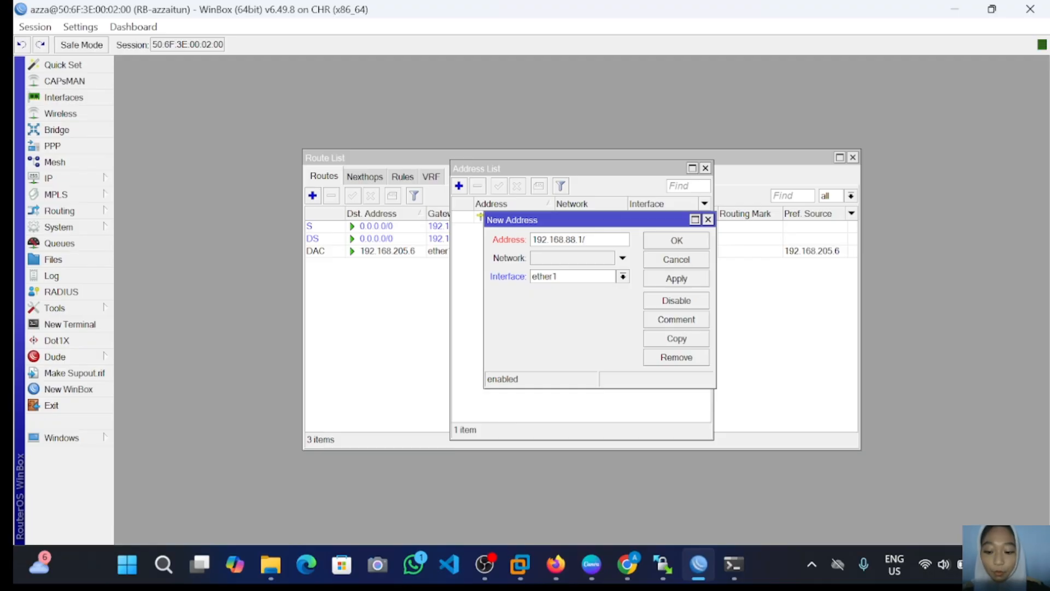
text(24)
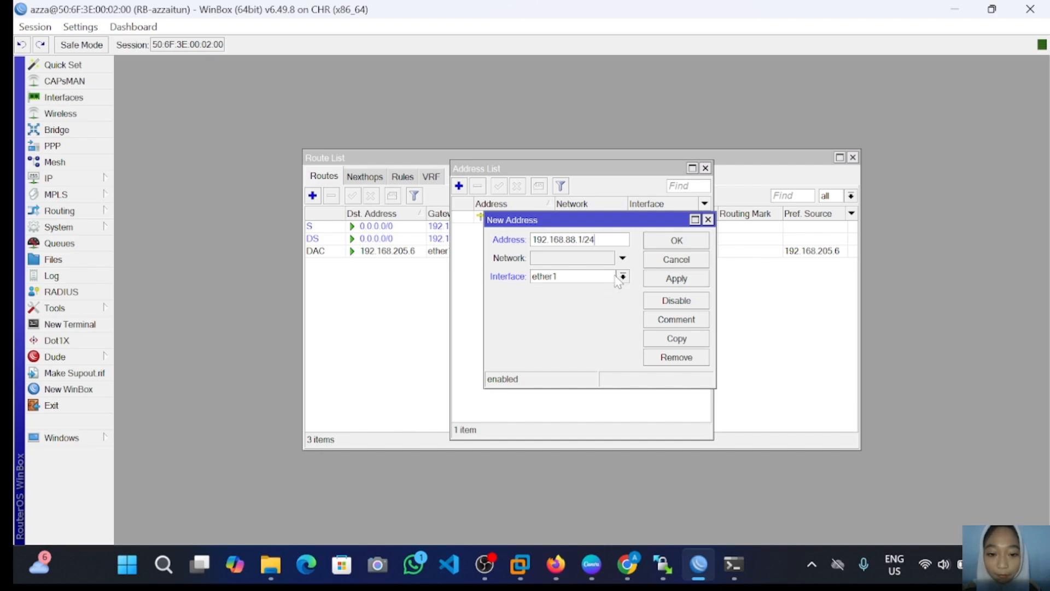
click(597, 277)
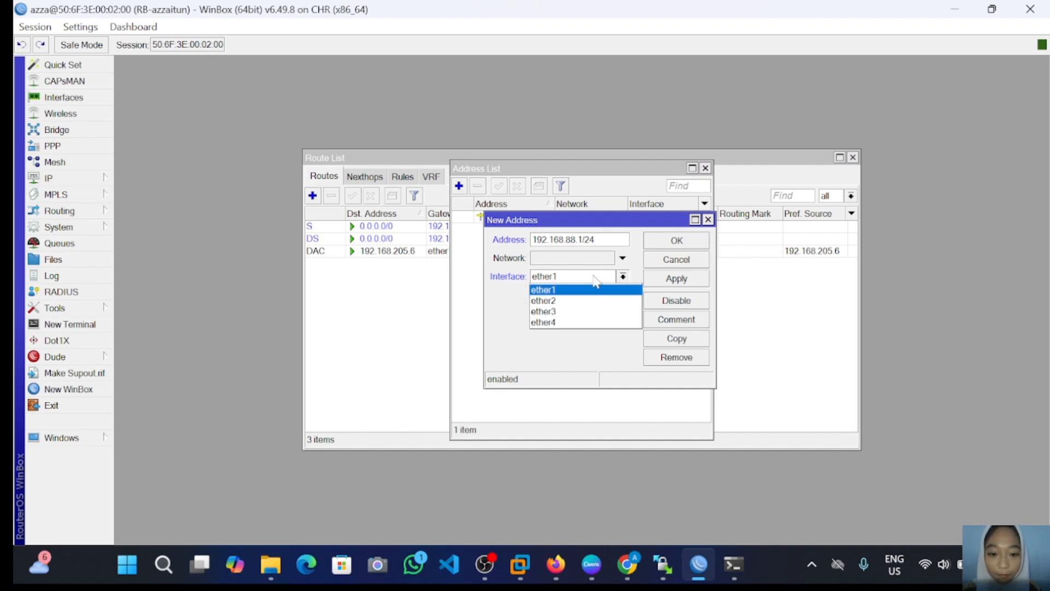
click(589, 300)
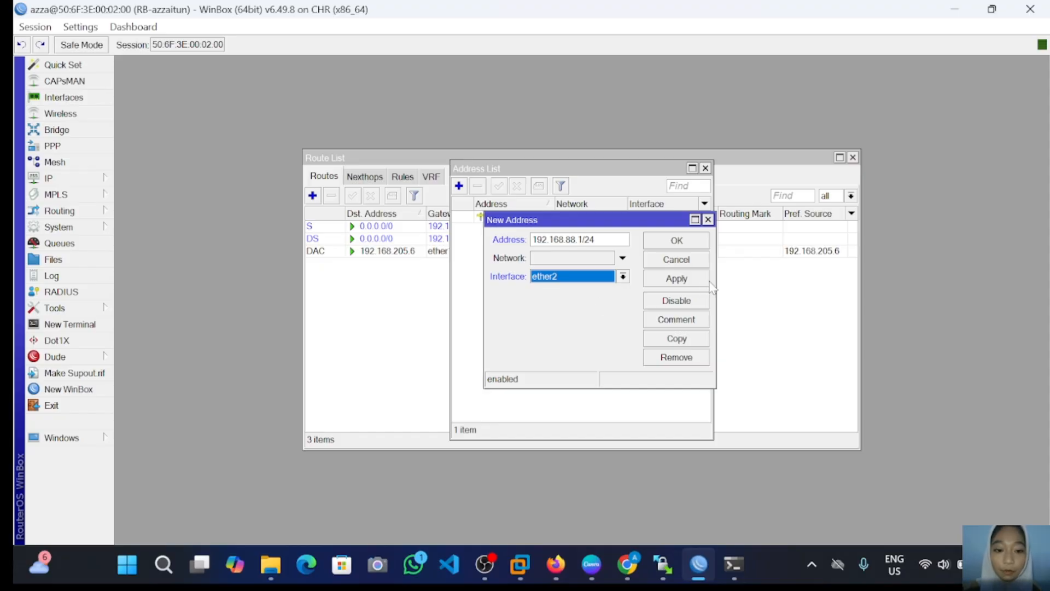
click(667, 280)
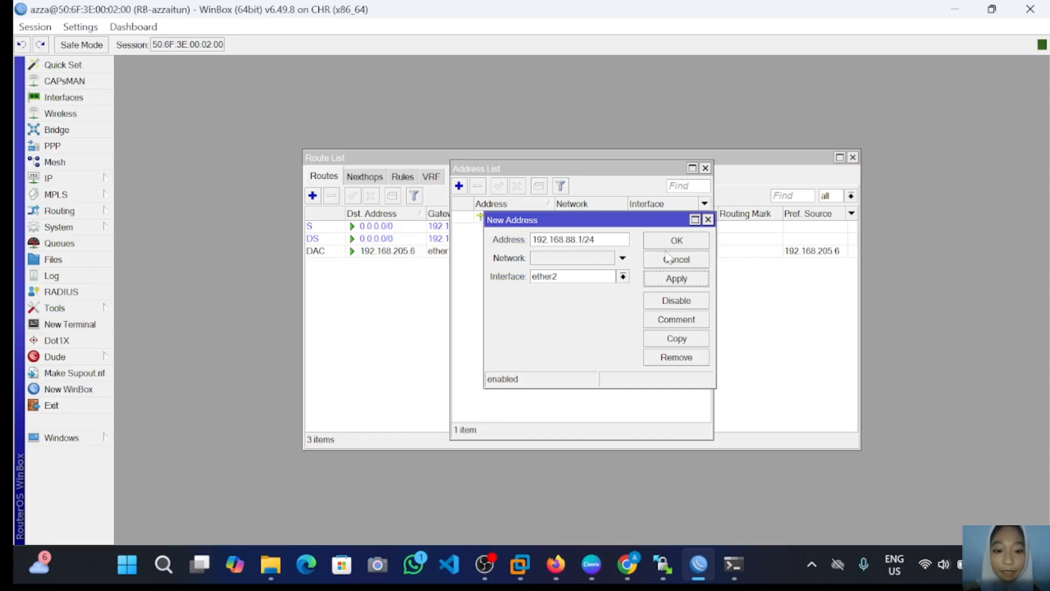
click(677, 242)
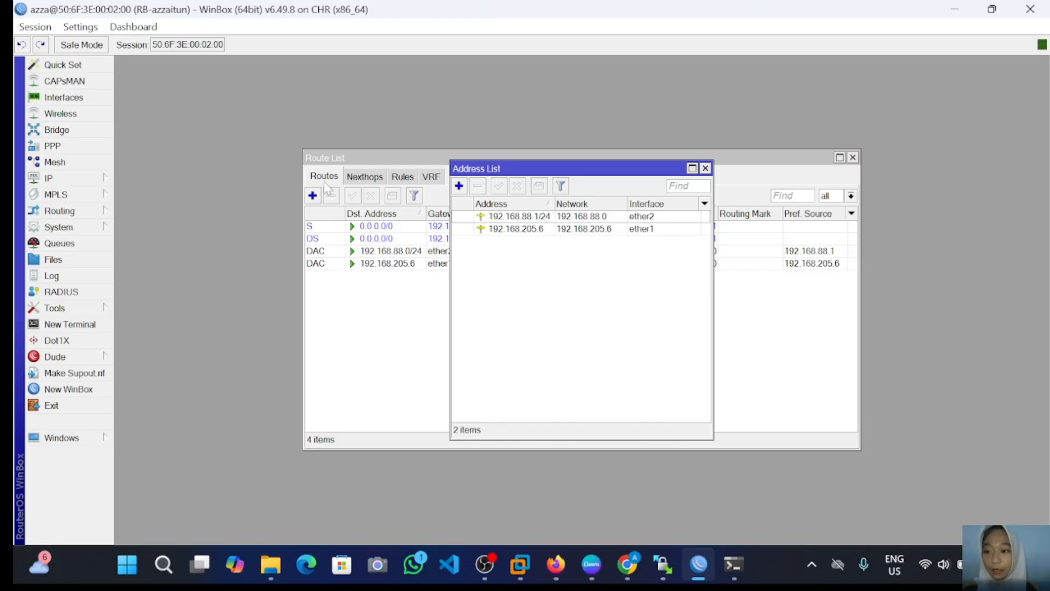
Step: Run DHCP Setup on ether2, accepting network 192.168.88.0/24, gateway 192.168.88.1 and the suggested pool
click(84, 179)
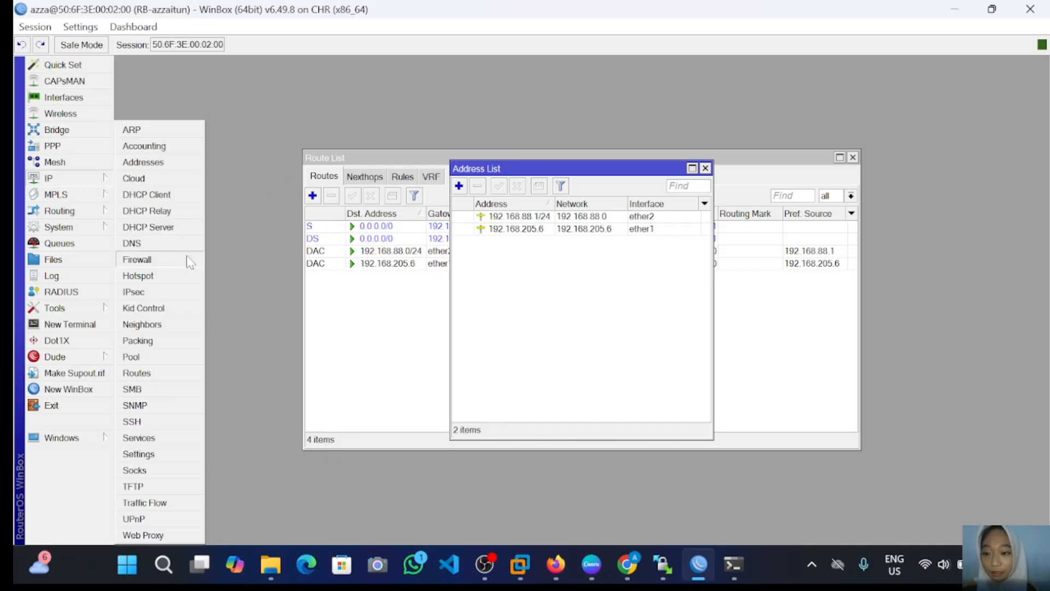
click(157, 228)
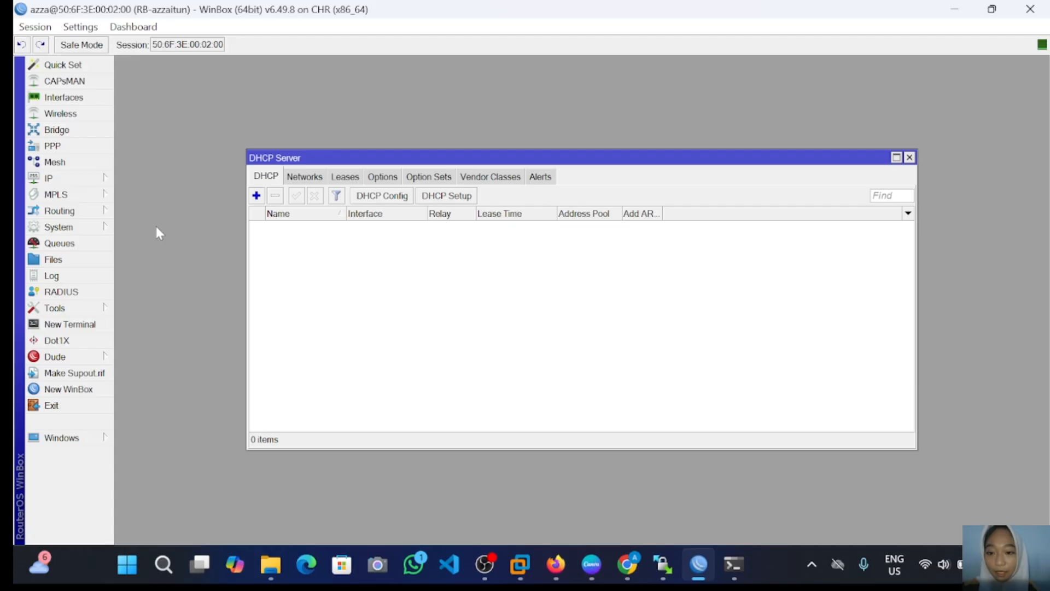
click(453, 202)
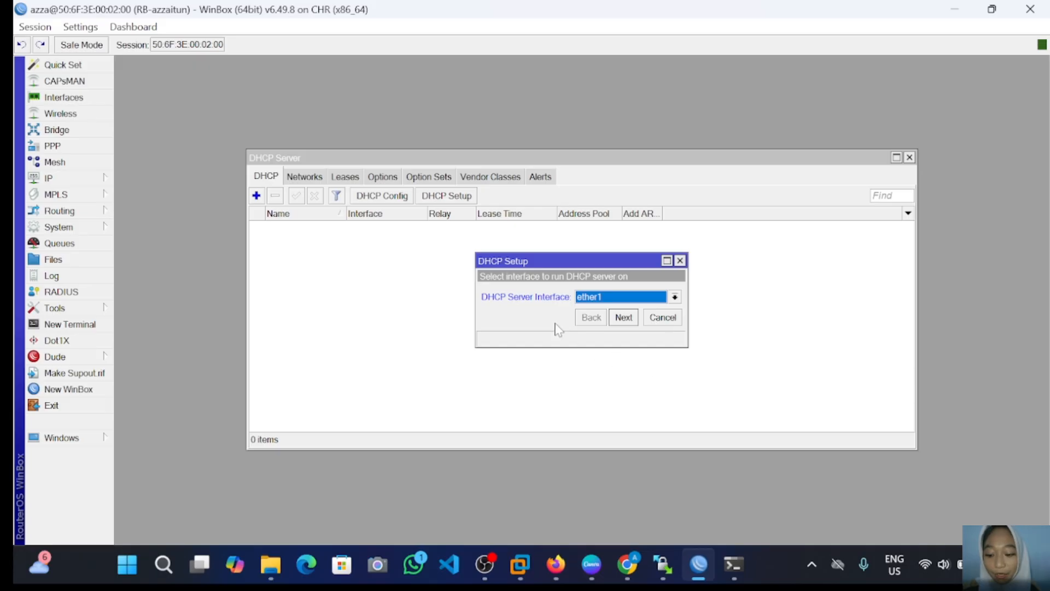
click(675, 297)
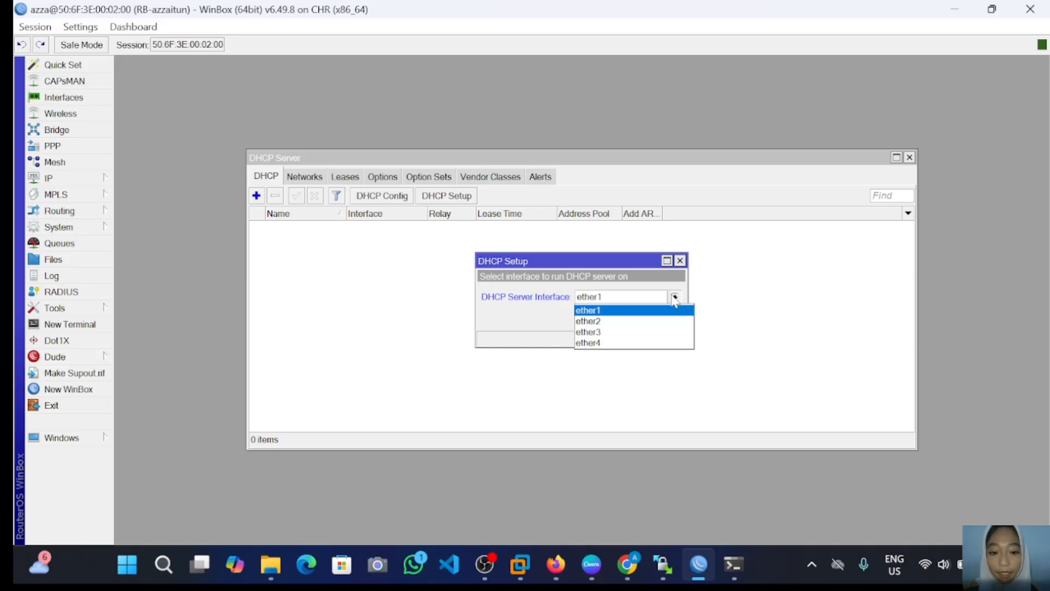
click(613, 321)
click(625, 322)
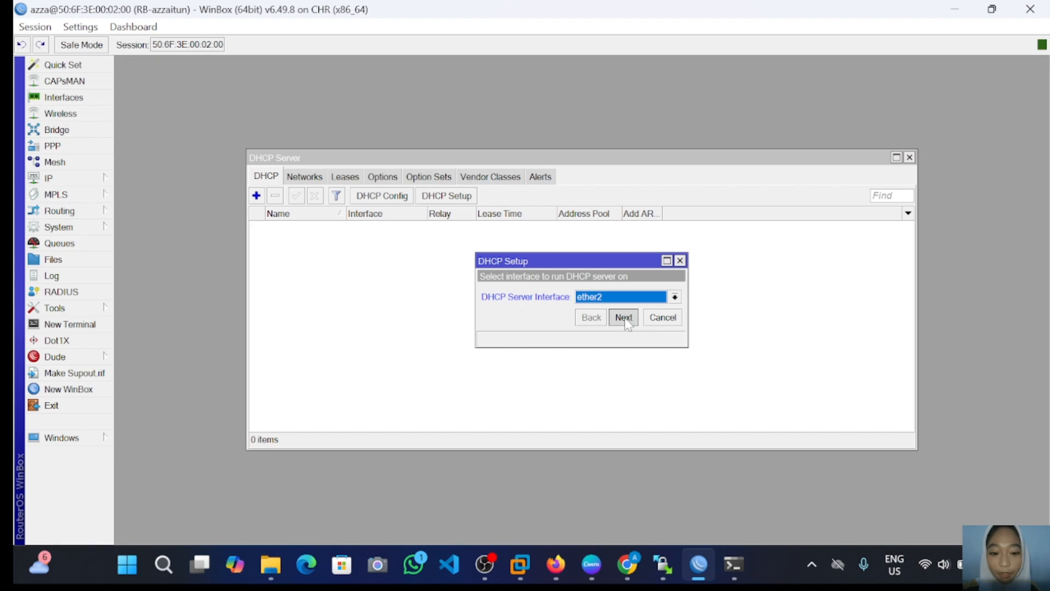
click(626, 319)
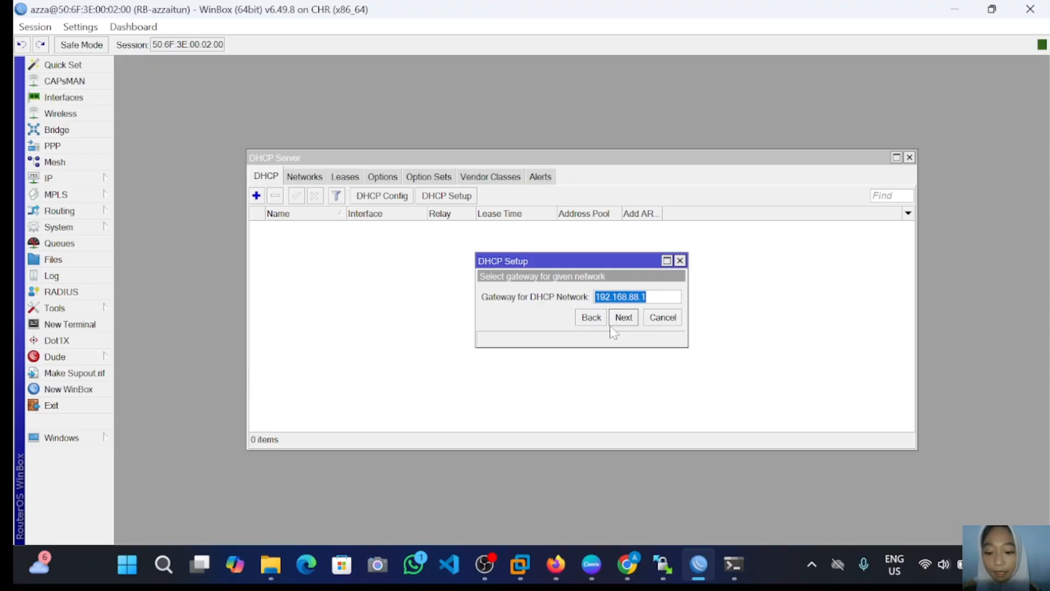
click(615, 317)
click(615, 317)
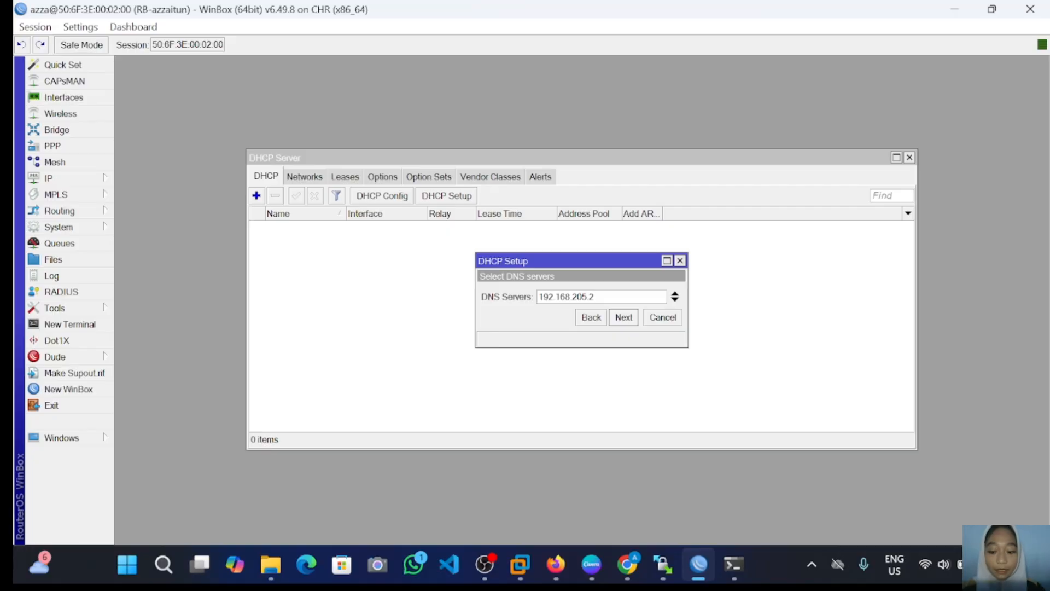
Step: Set the DHCP DNS server to 8.8.8.8, keep the 00:10:00 lease, then return to PNETLab
key(BackSpace)
key(BackSpace)
key(BackSpace)
key(BackSpace)
key(BackSpace)
key(BackSpace)
key(BackSpace)
key(BackSpace)
key(BackSpace)
key(BackSpace)
key(BackSpace)
key(BackSpace)
key(BackSpace)
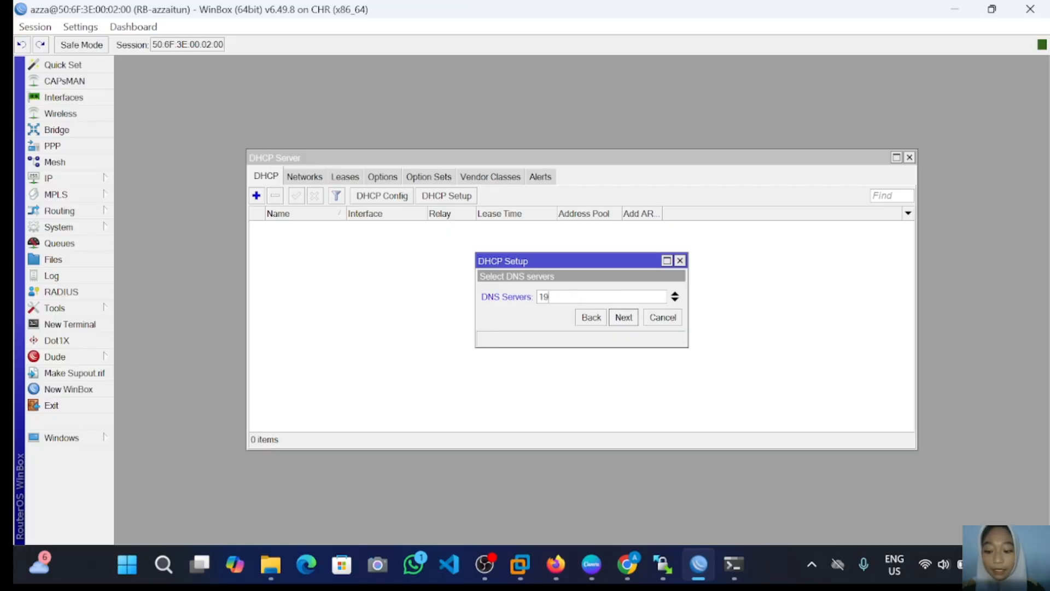
text(8.8)
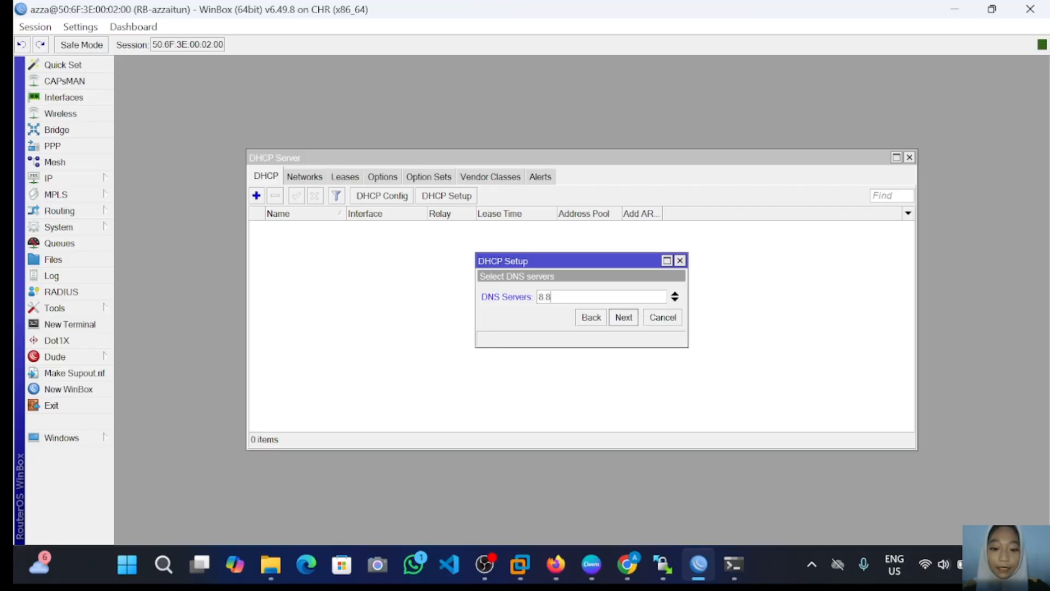
text(.8.8)
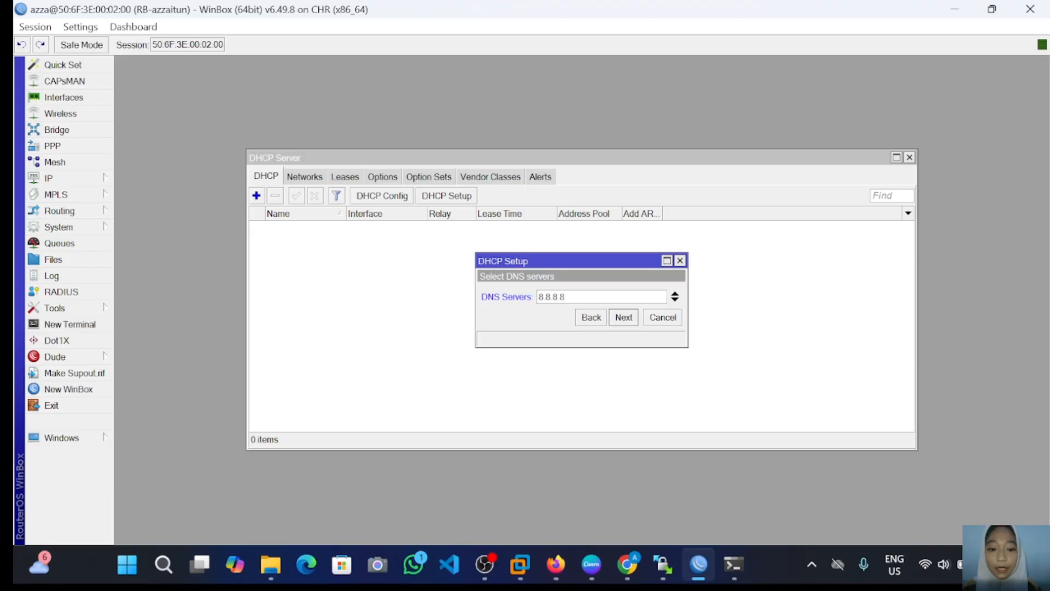
click(622, 317)
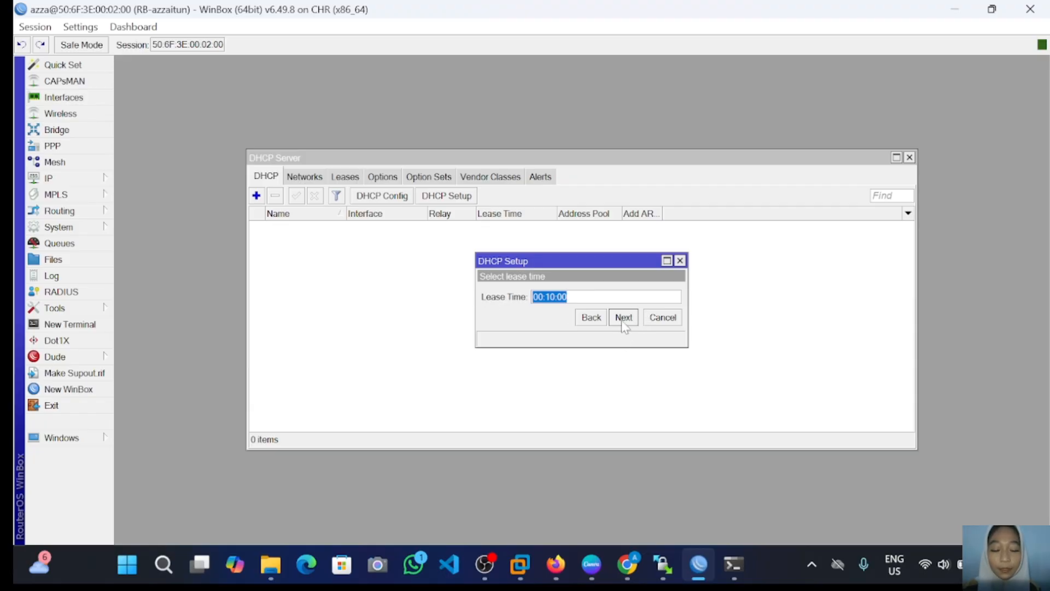
click(623, 319)
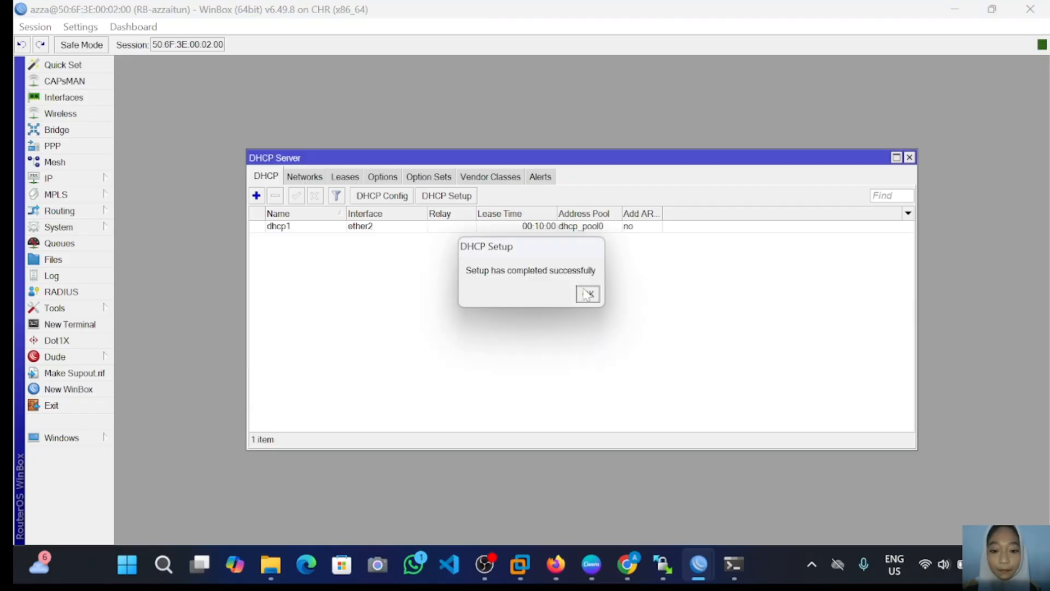
click(586, 294)
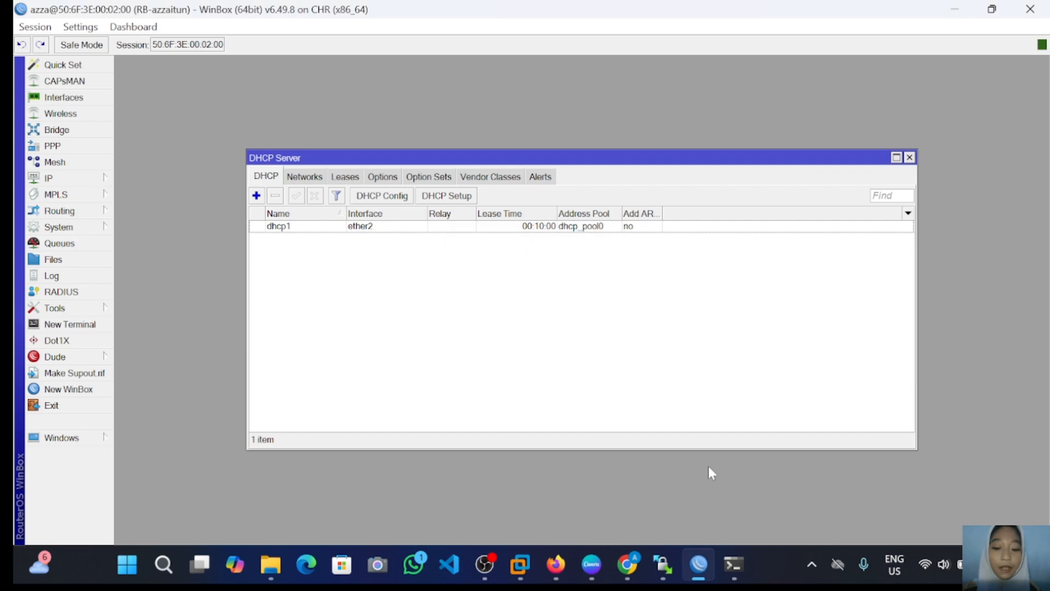
click(563, 566)
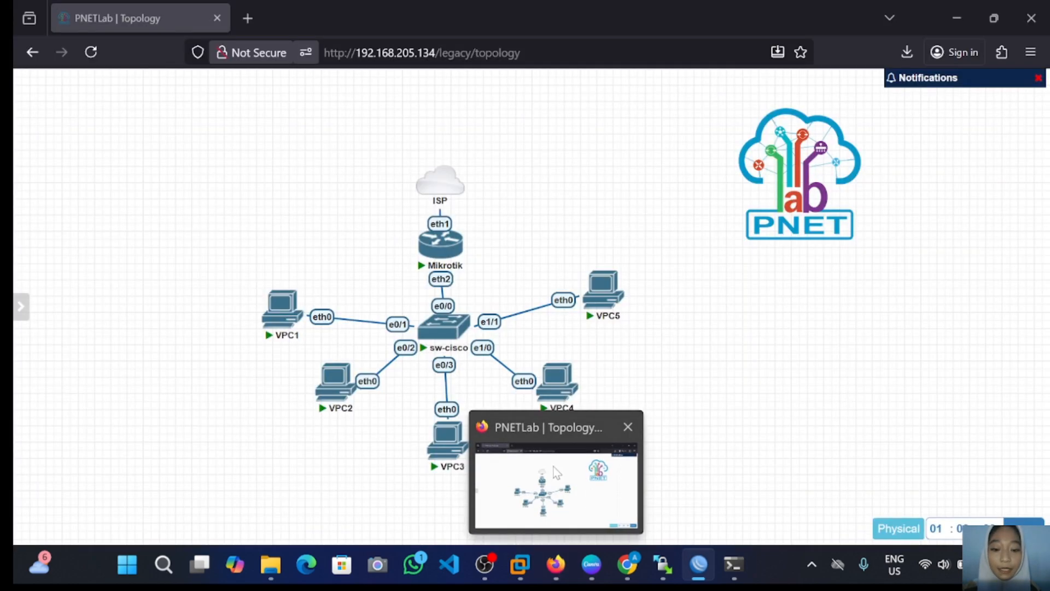
click(555, 472)
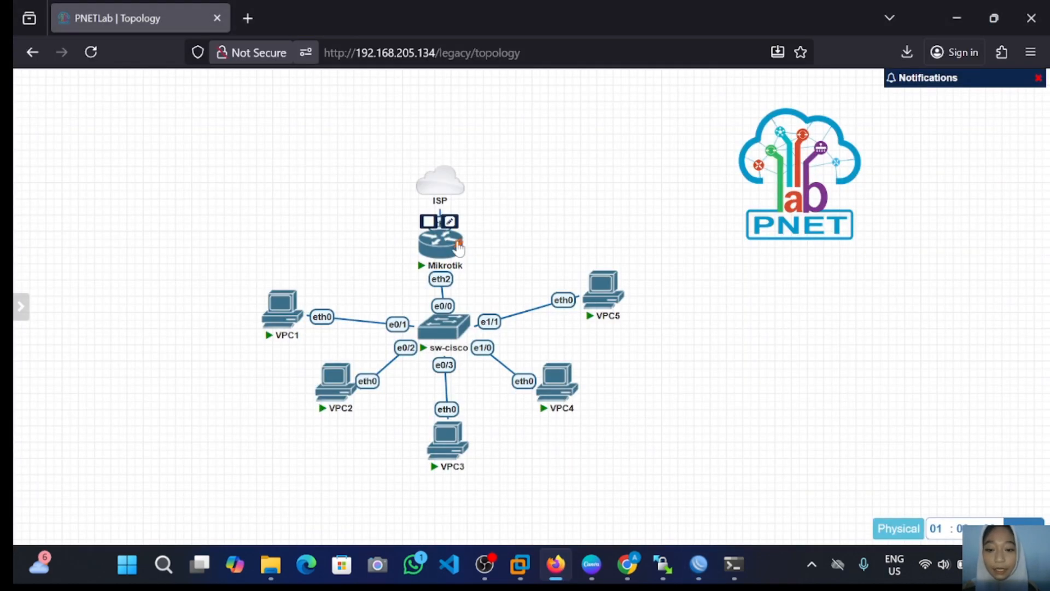
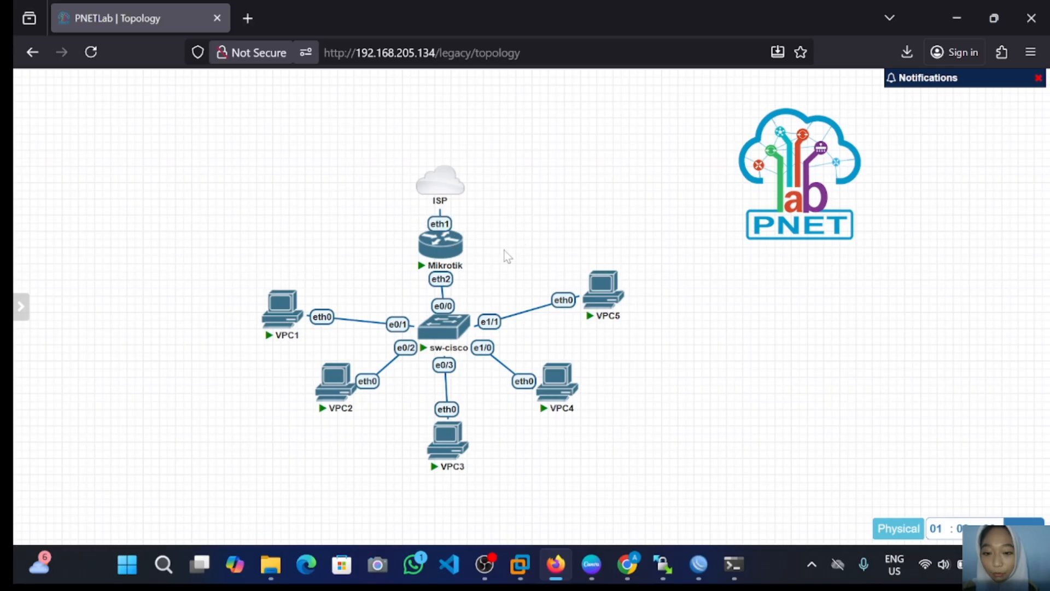
Step: Open VPC1's console from the Mikrotik-switch-five-VPC lab topology
click(286, 315)
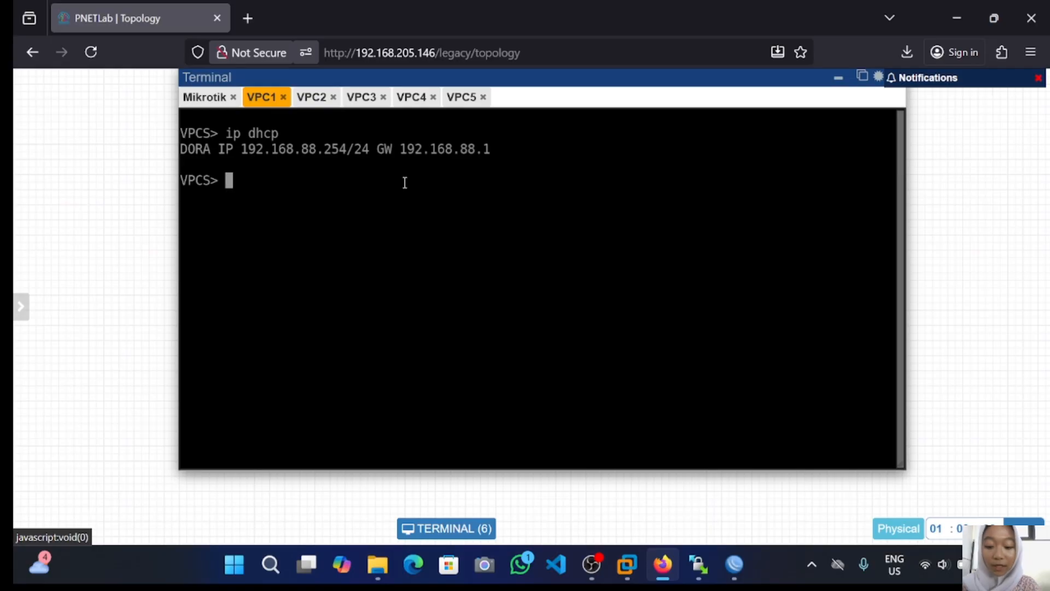
Step: Run show ip on VPC1 to list its 192.168.88.254/24 address and DHCP server 192.168.88.1
text(sho)
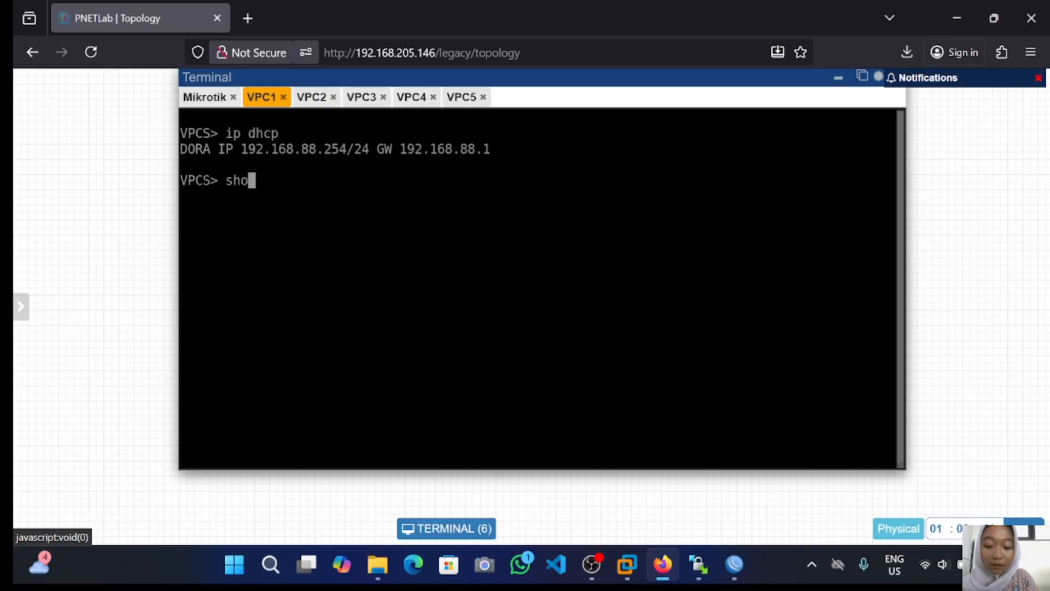
text(w ip)
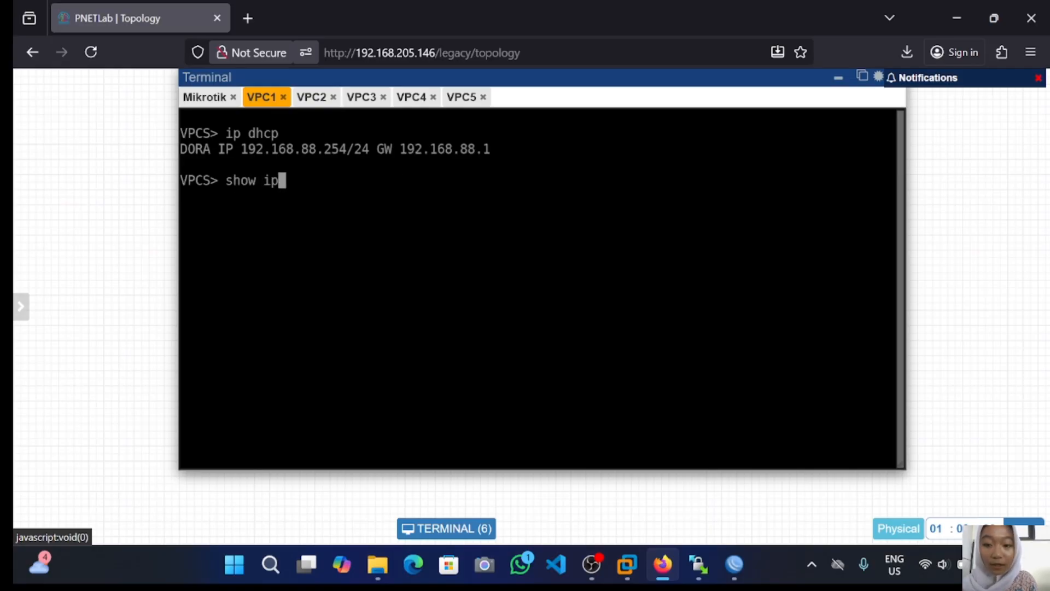
key(Return)
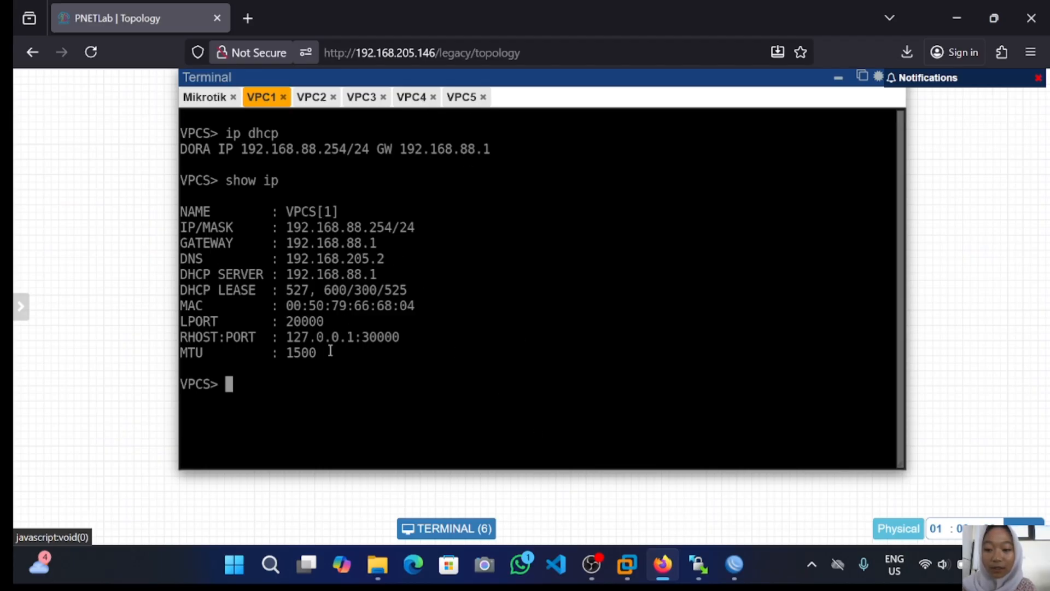
Step: Ping 8.8.8.8 from VPC1 to confirm internet reachability, then stop the ping
text(pin)
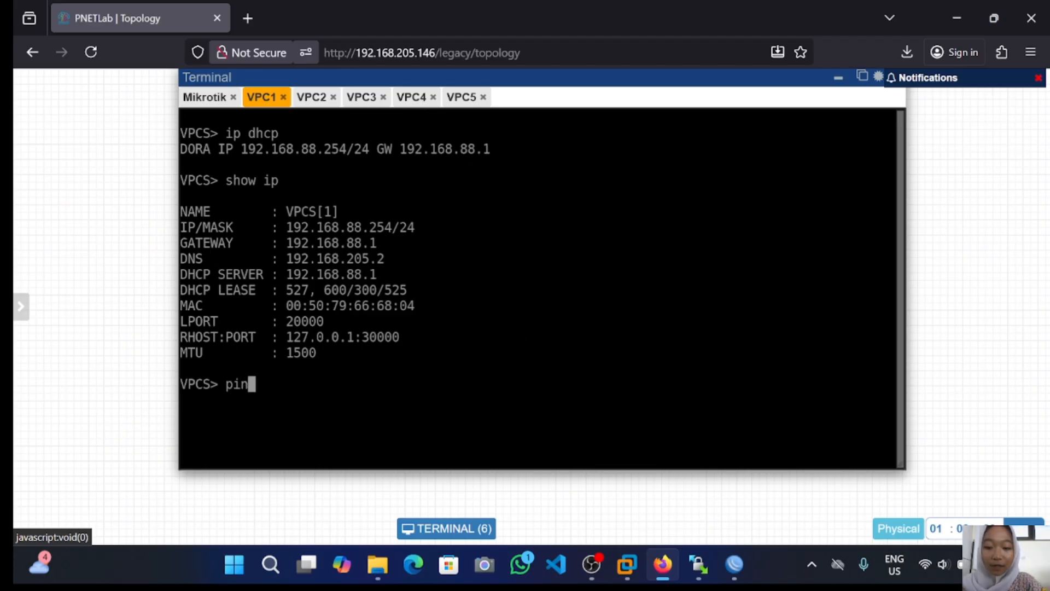
text(g 8.8.8.8)
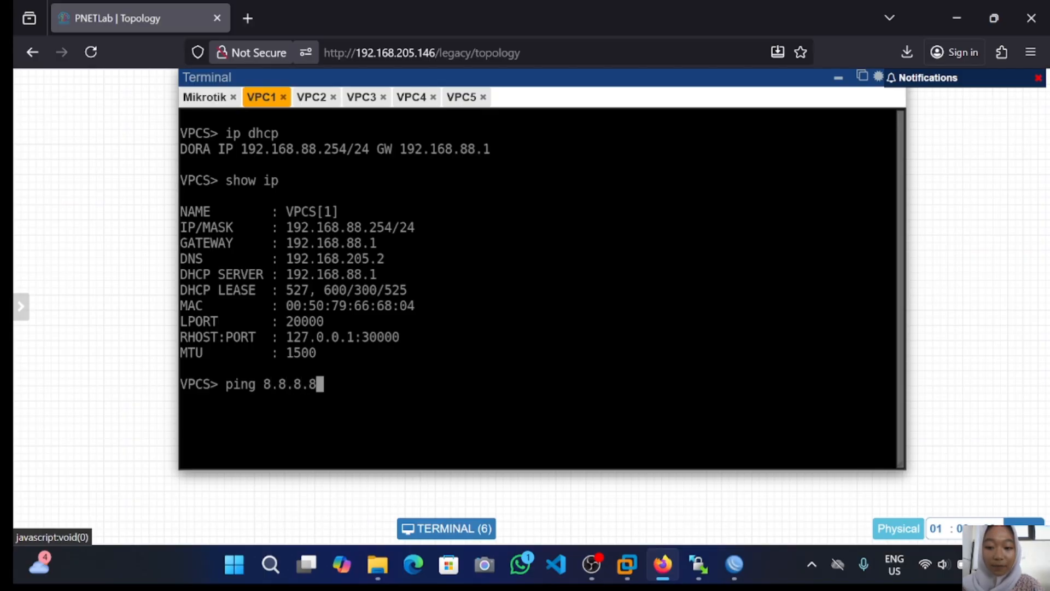
key(Return)
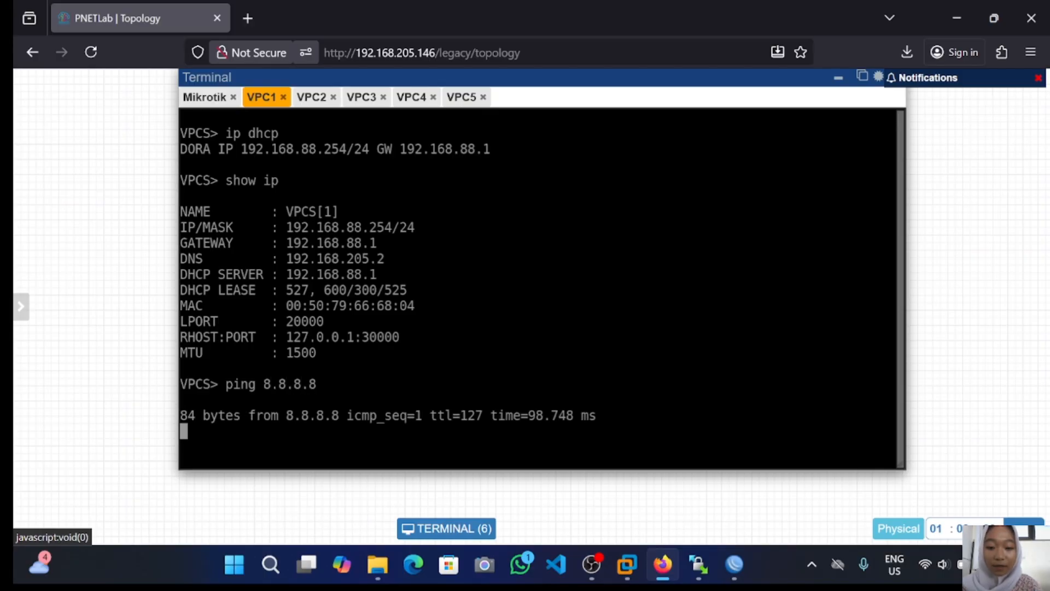
key(ctrl+c)
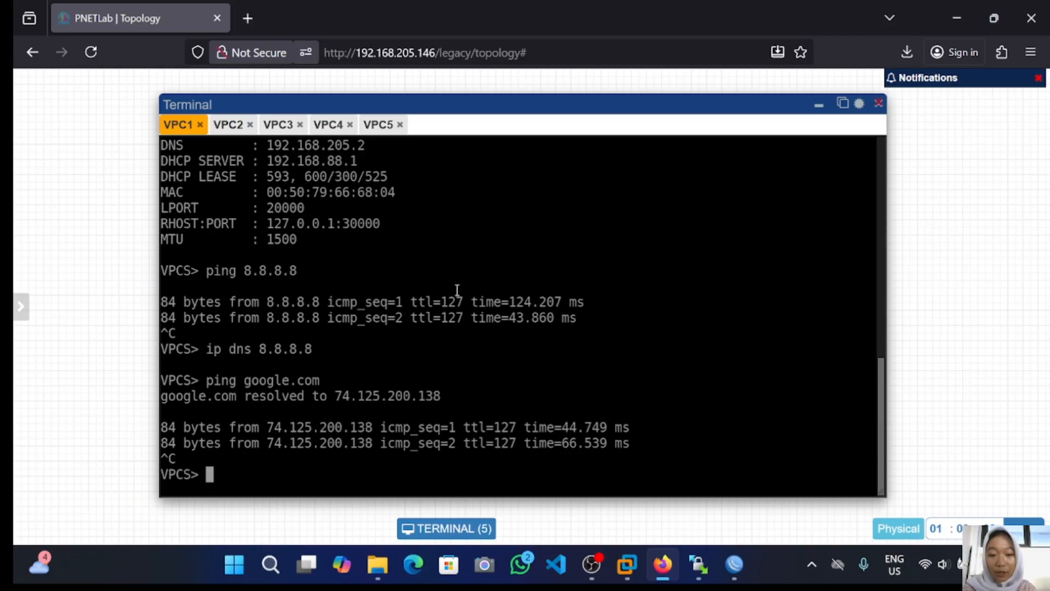
Step: In WinBox, show the IP > ARP list with clients 192.168.88.248–252 on ether2
click(734, 563)
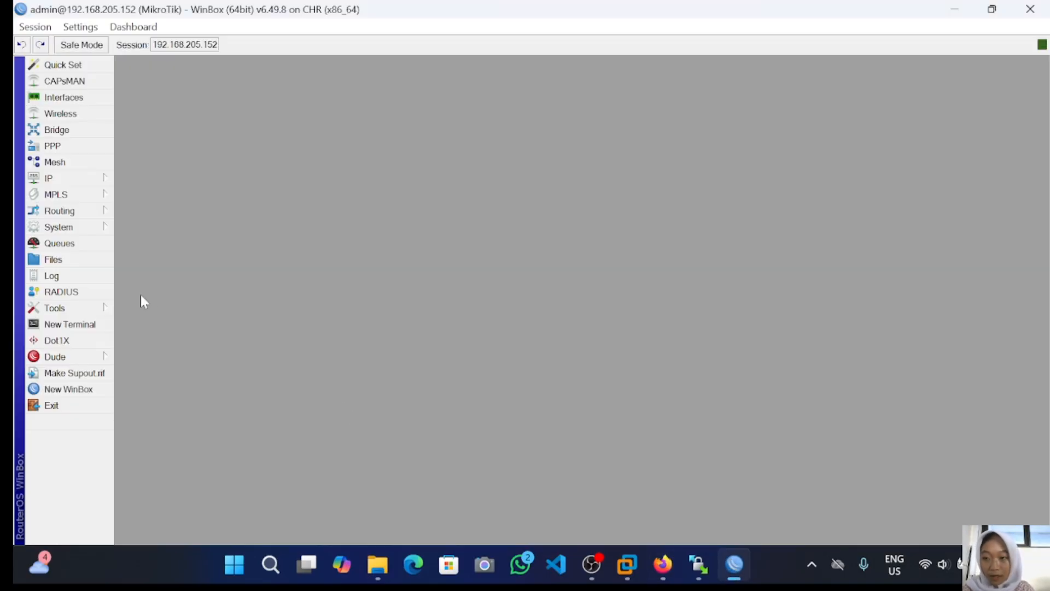
click(52, 181)
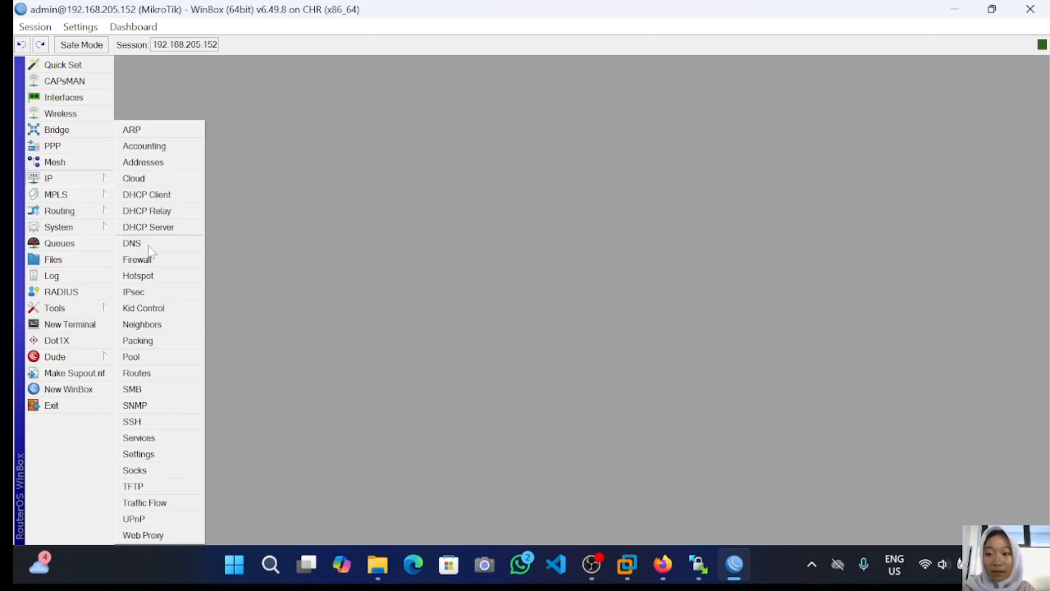
click(153, 132)
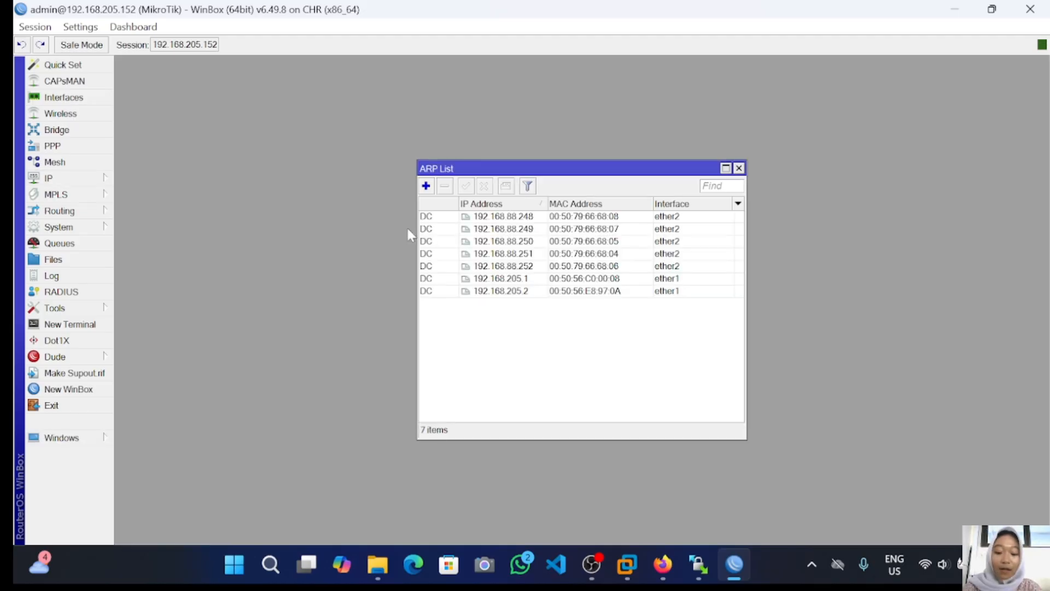